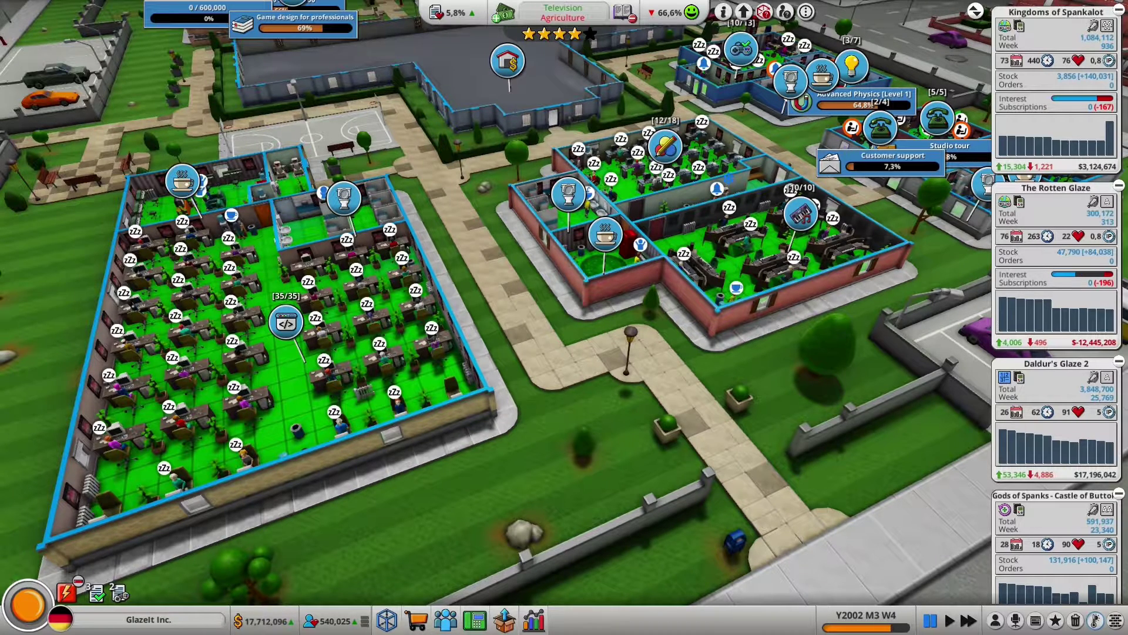
pyautogui.scroll(-3, 1058, 308)
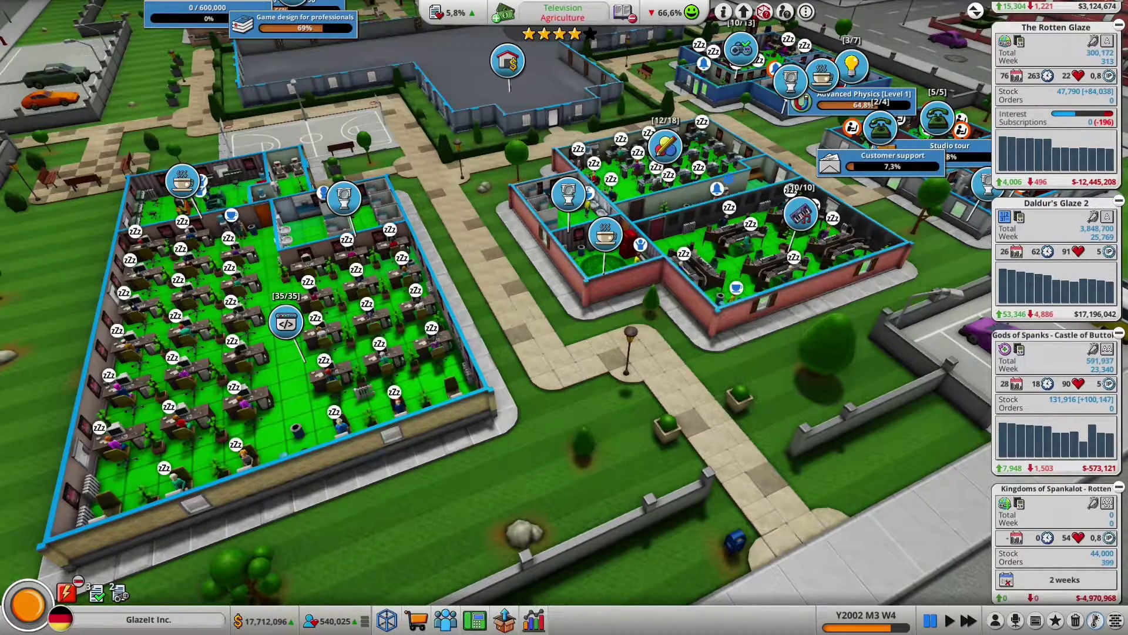
pyautogui.scroll(3, 564, 264)
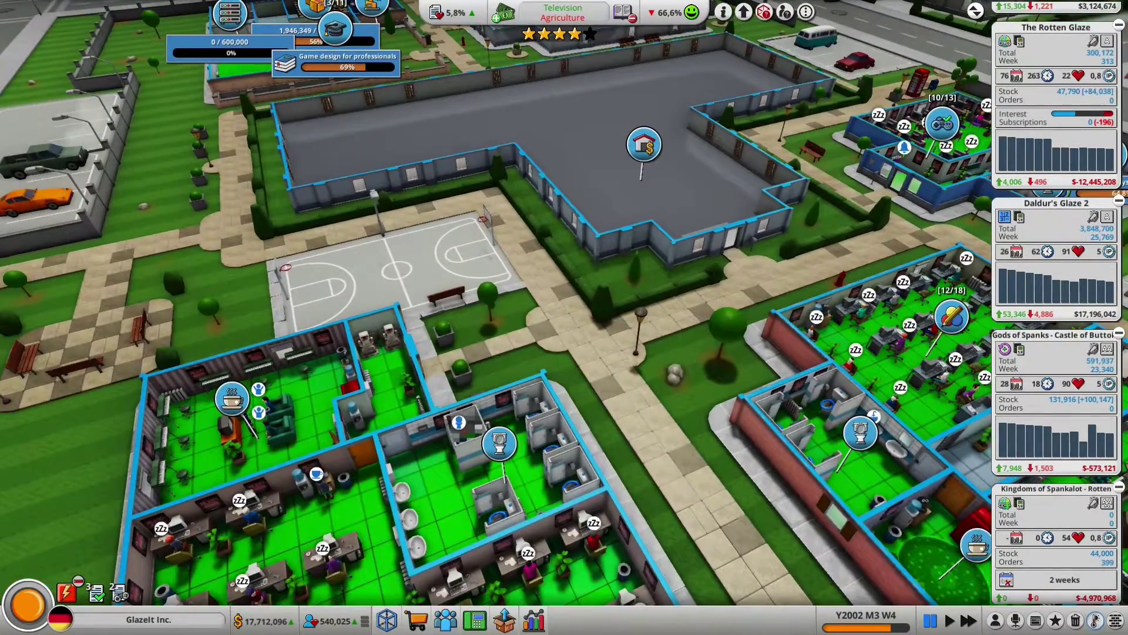
# Step: Assign the marketing room a special marketing demo for Kingdoms of Spankalot - Rotten Spanks
pyautogui.moveTo(564, 353); pyautogui.dragTo(352, 220)
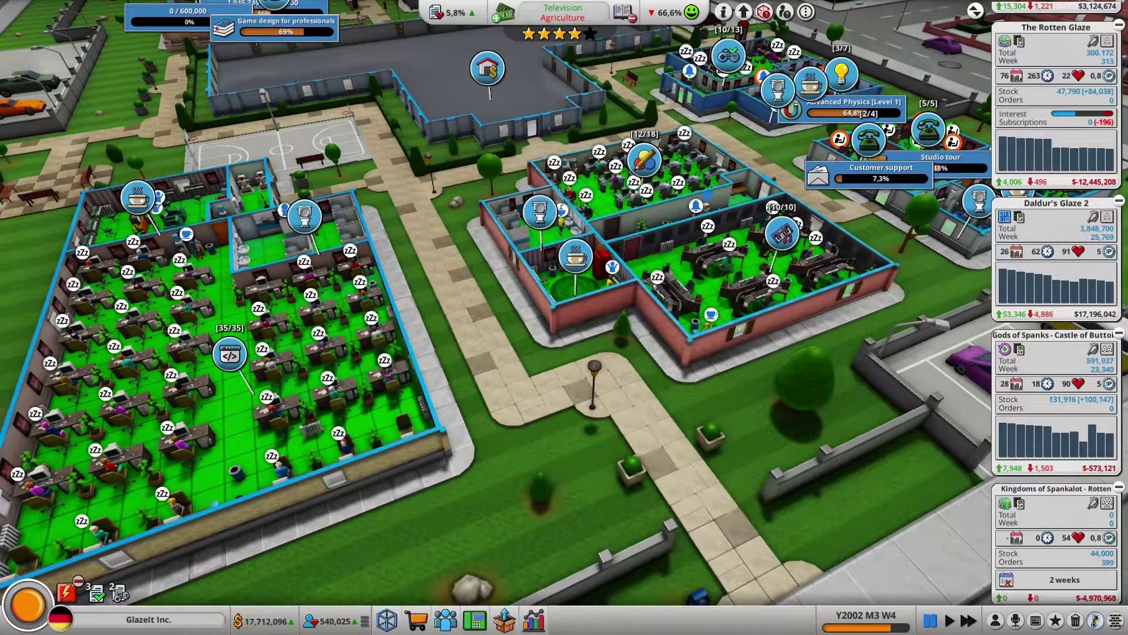
pyautogui.scroll(-3, 564, 317)
pyautogui.moveTo(706, 353); pyautogui.dragTo(441, 397)
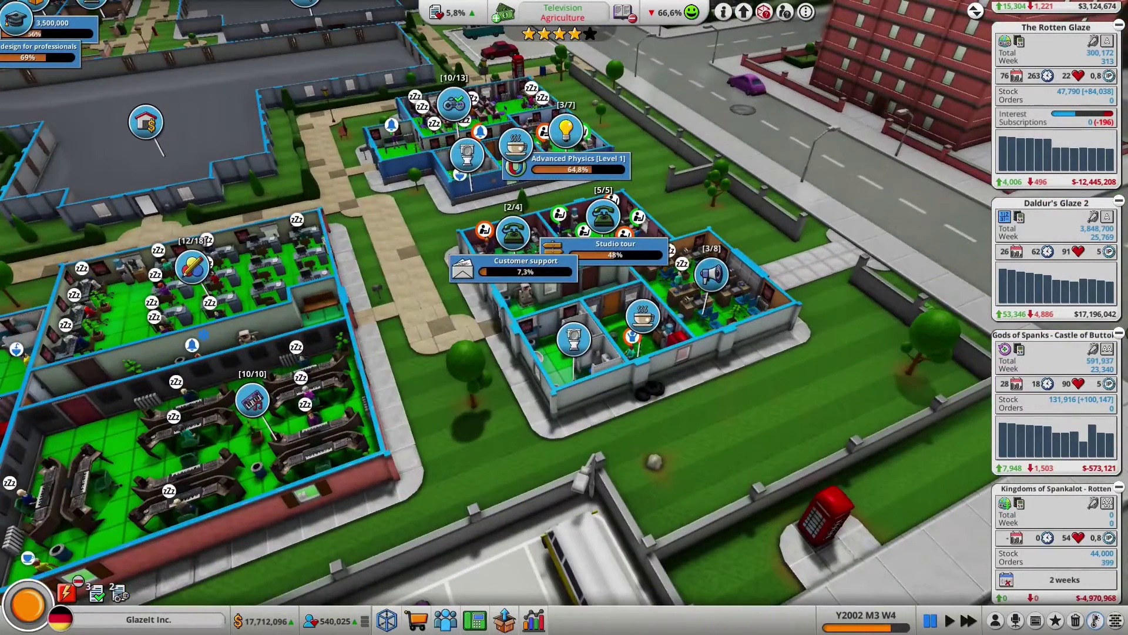
pyautogui.click(710, 274)
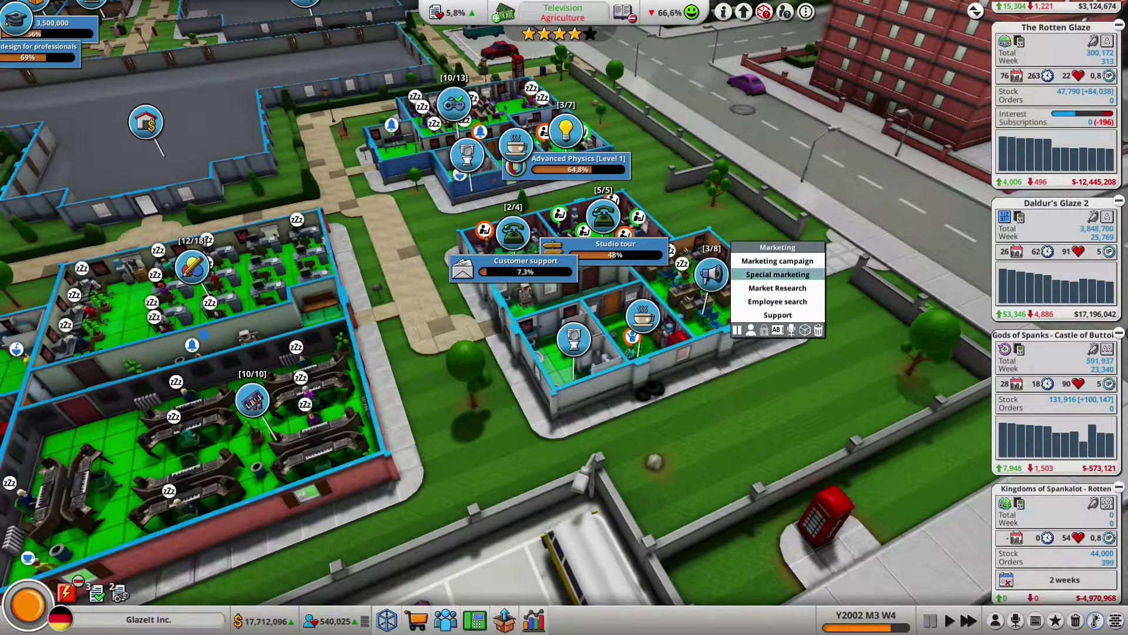
pyautogui.click(778, 274)
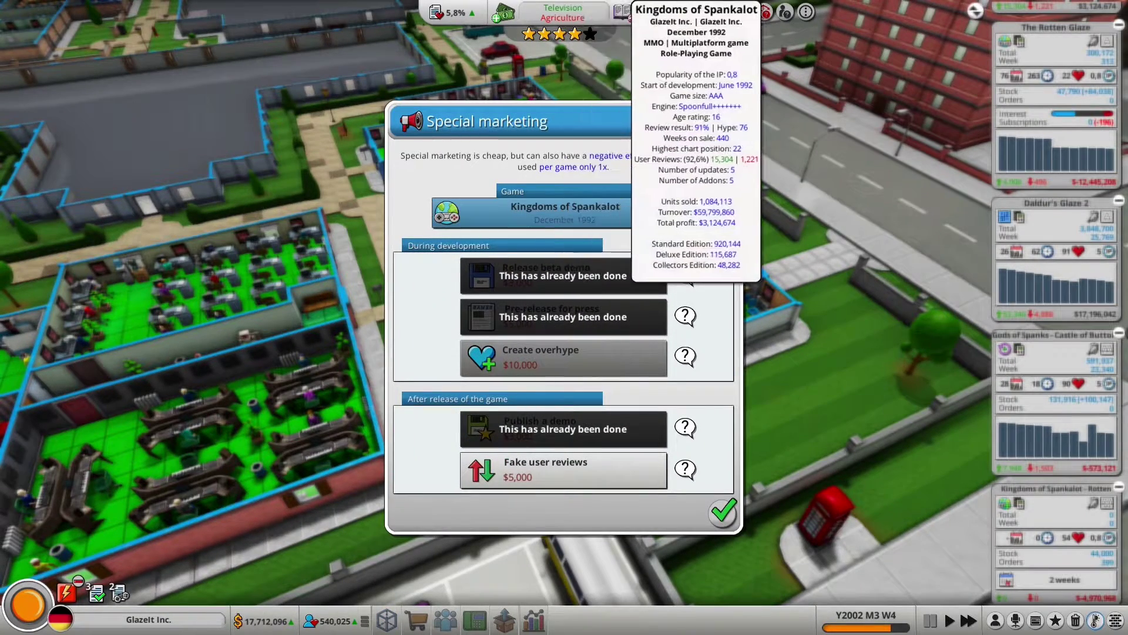
pyautogui.click(564, 211)
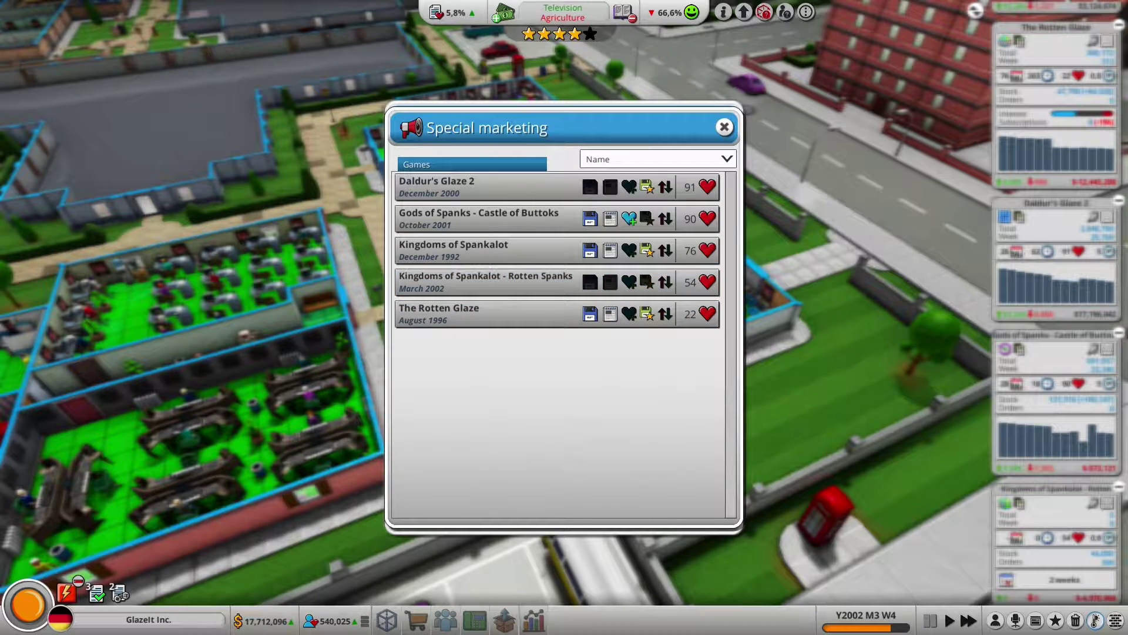
pyautogui.click(485, 282)
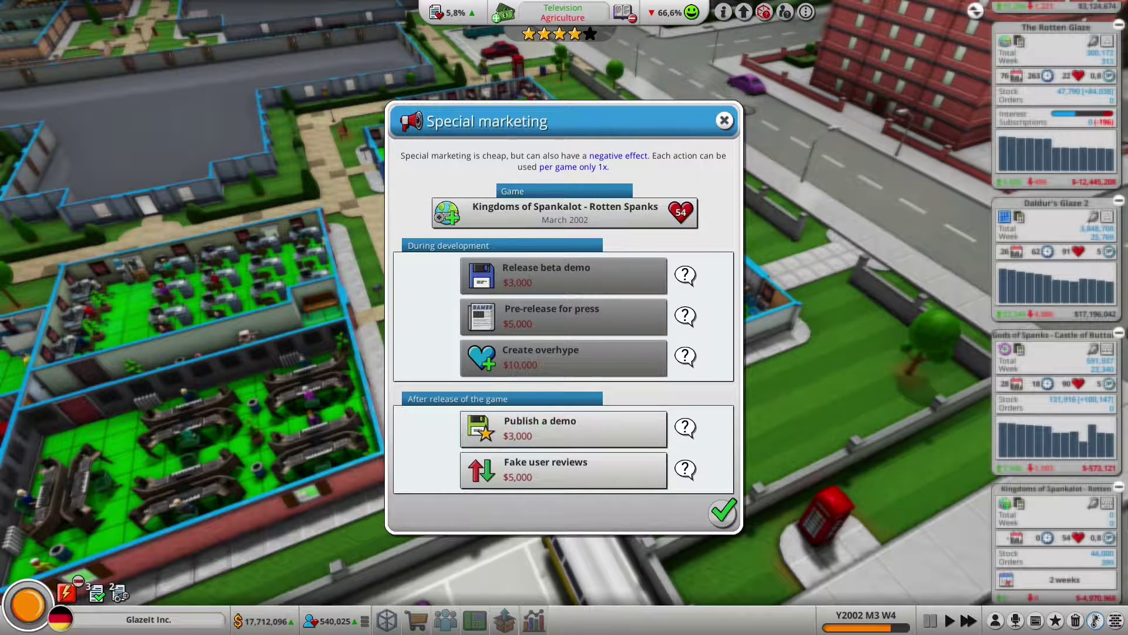
pyautogui.click(564, 427)
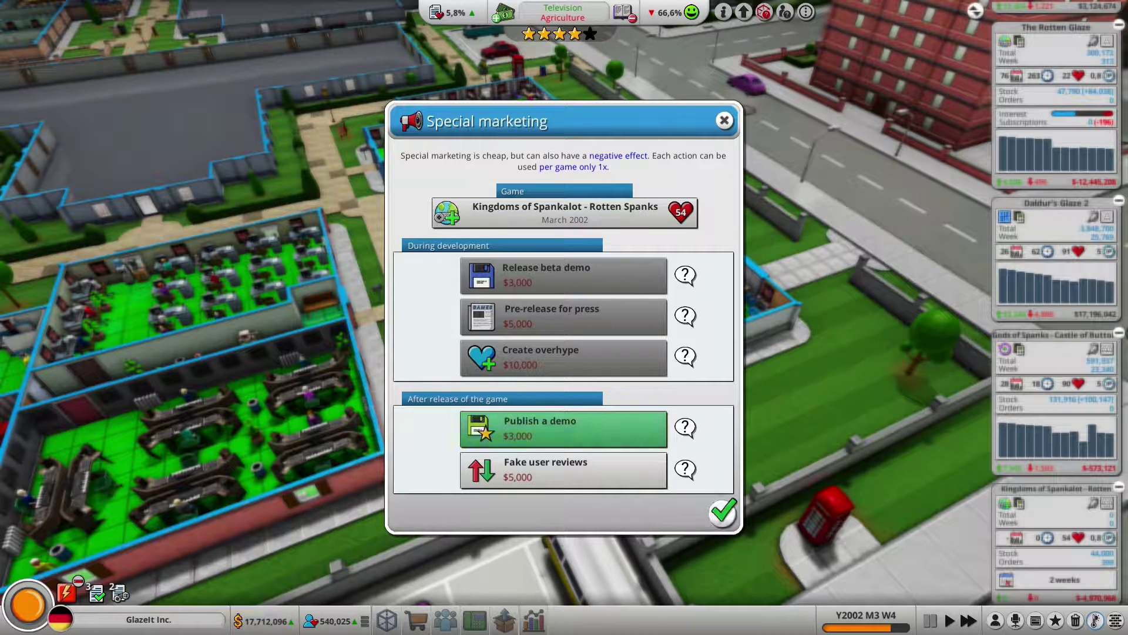
pyautogui.click(722, 513)
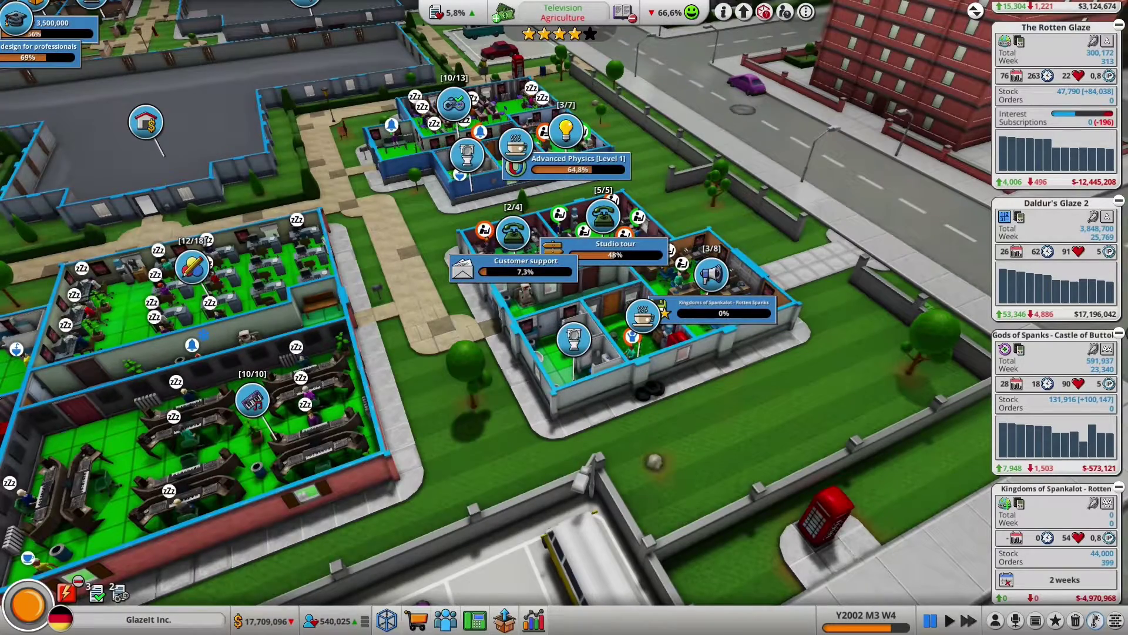
pyautogui.scroll(-2, 564, 318)
pyautogui.scroll(-1, 565, 317)
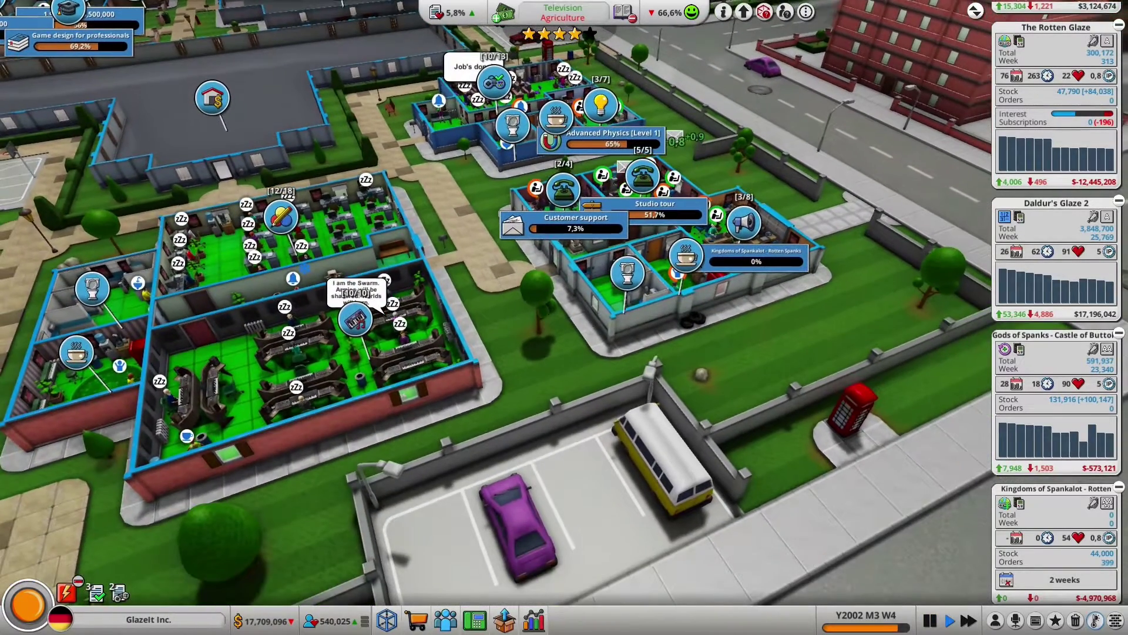
pyautogui.press('s')
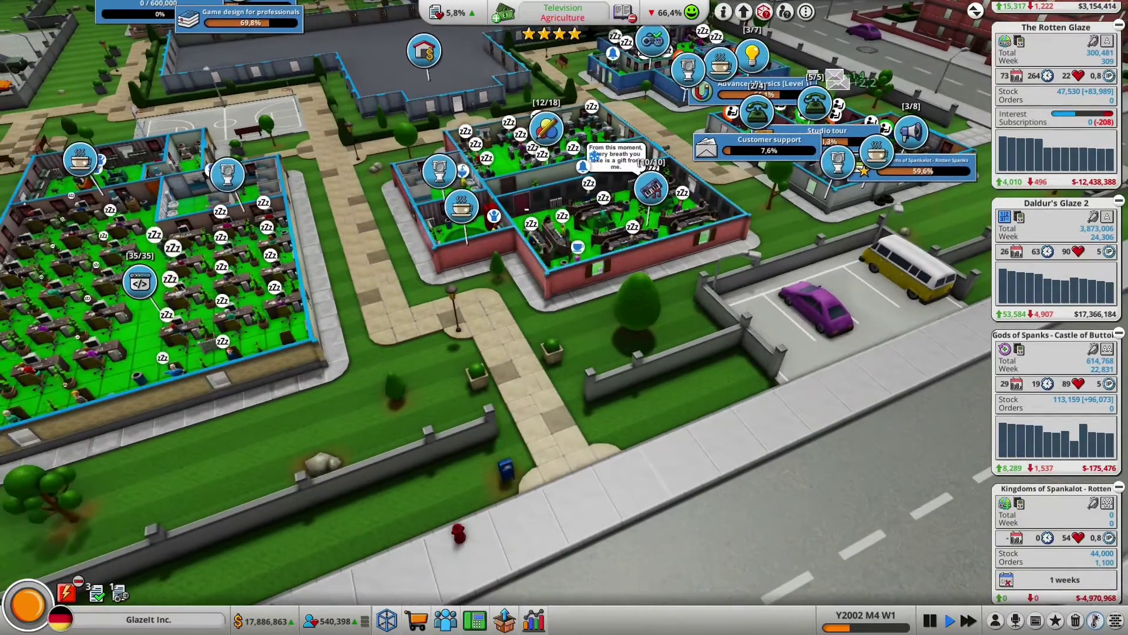
pyautogui.scroll(3, 564, 317)
pyautogui.scroll(2, 564, 318)
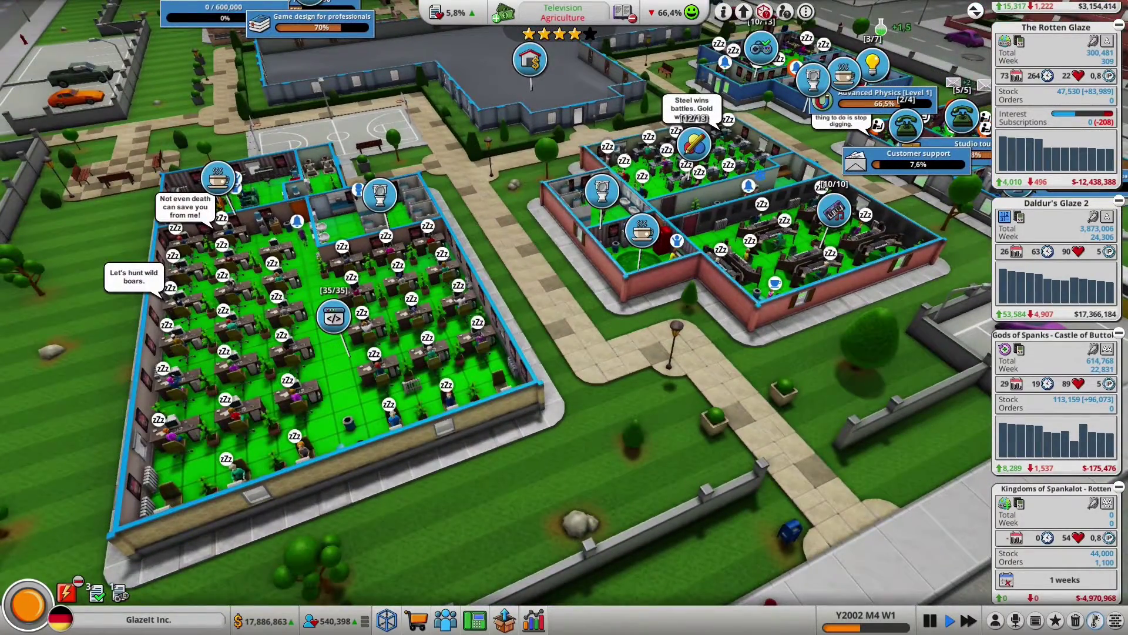
pyautogui.scroll(-2, 564, 318)
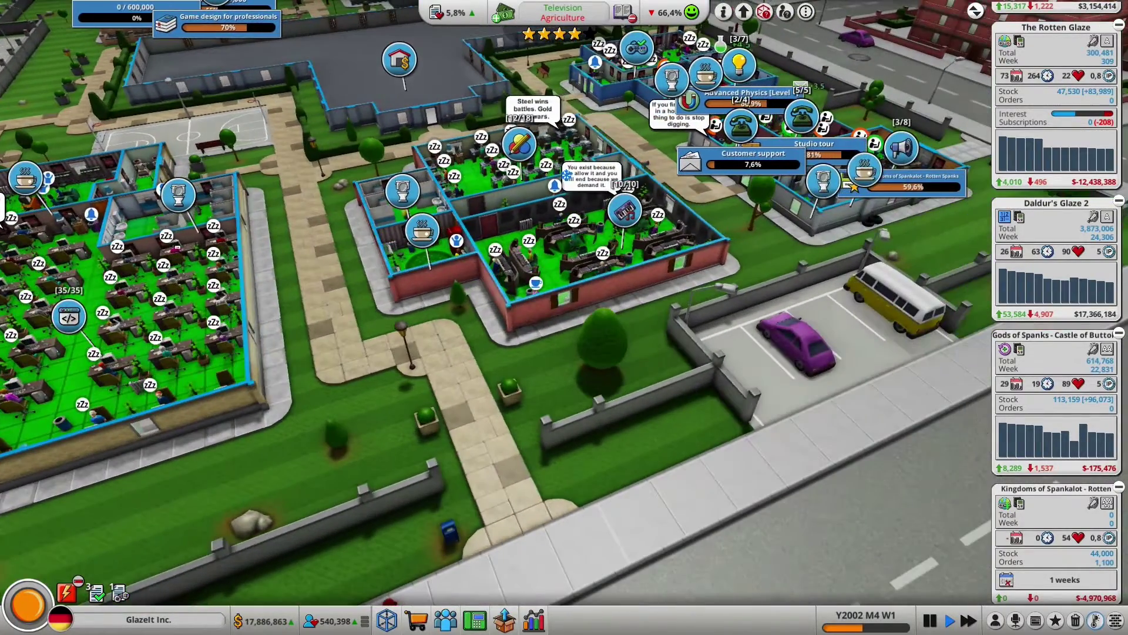
pyautogui.scroll(2, 564, 317)
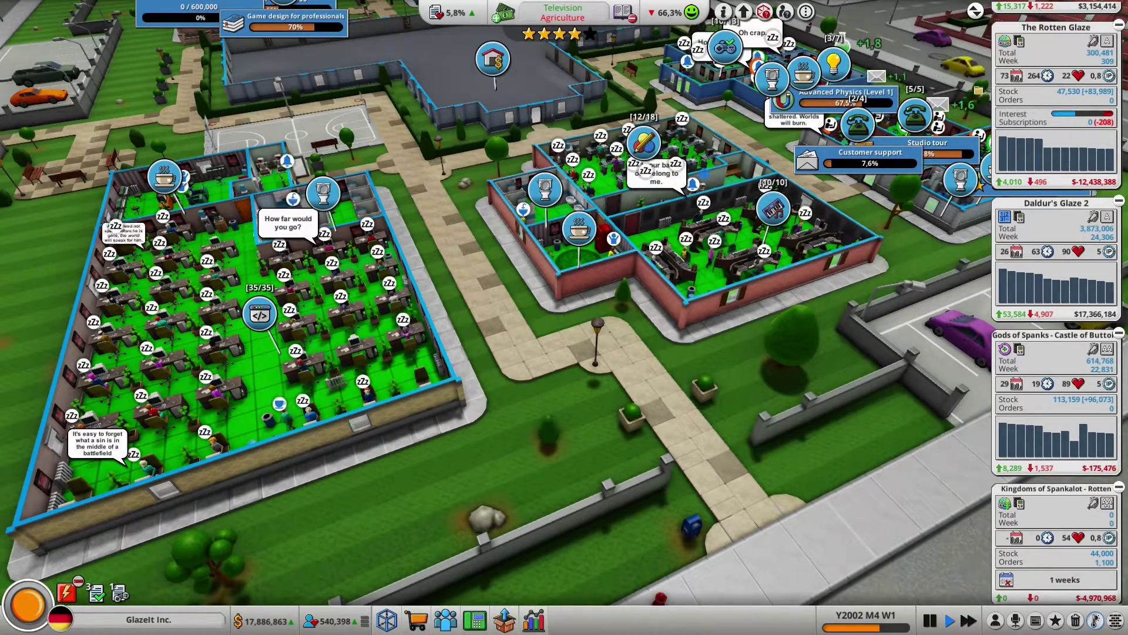
pyautogui.scroll(2, 564, 317)
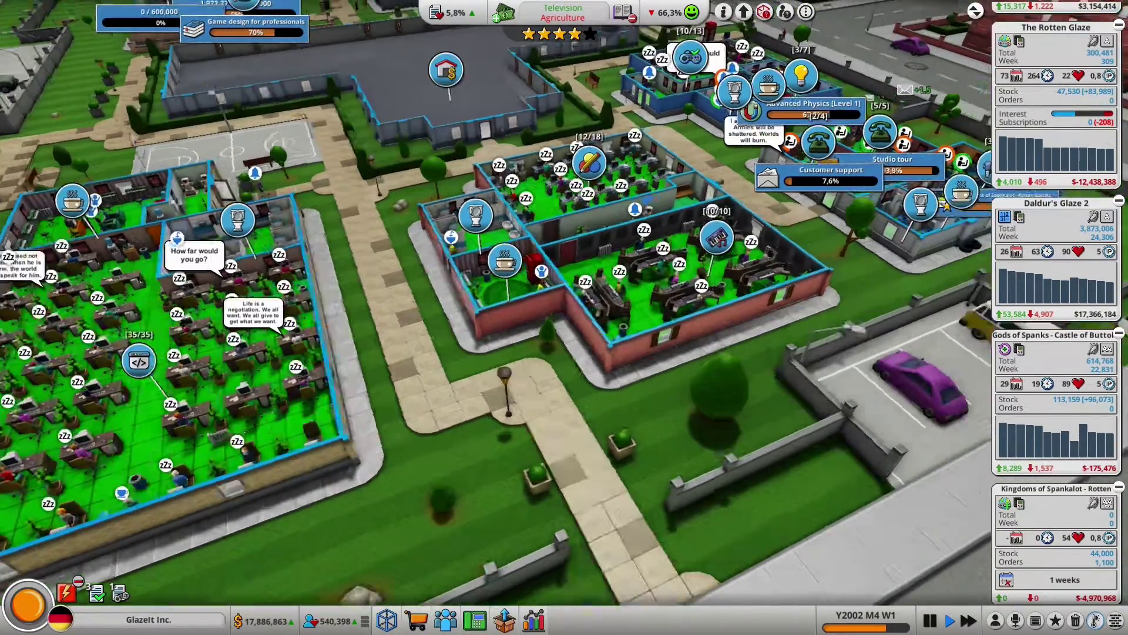
pyautogui.scroll(-2, 565, 318)
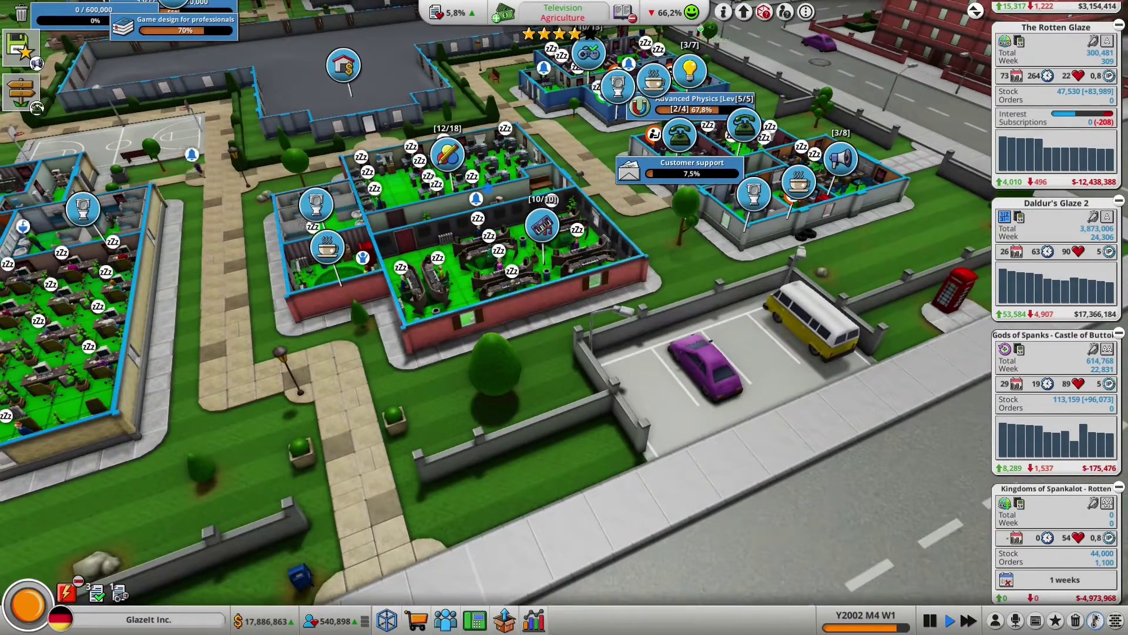
pyautogui.scroll(-2, 564, 318)
# Step: Start a Studio tour fan event from the support room
pyautogui.click(608, 211)
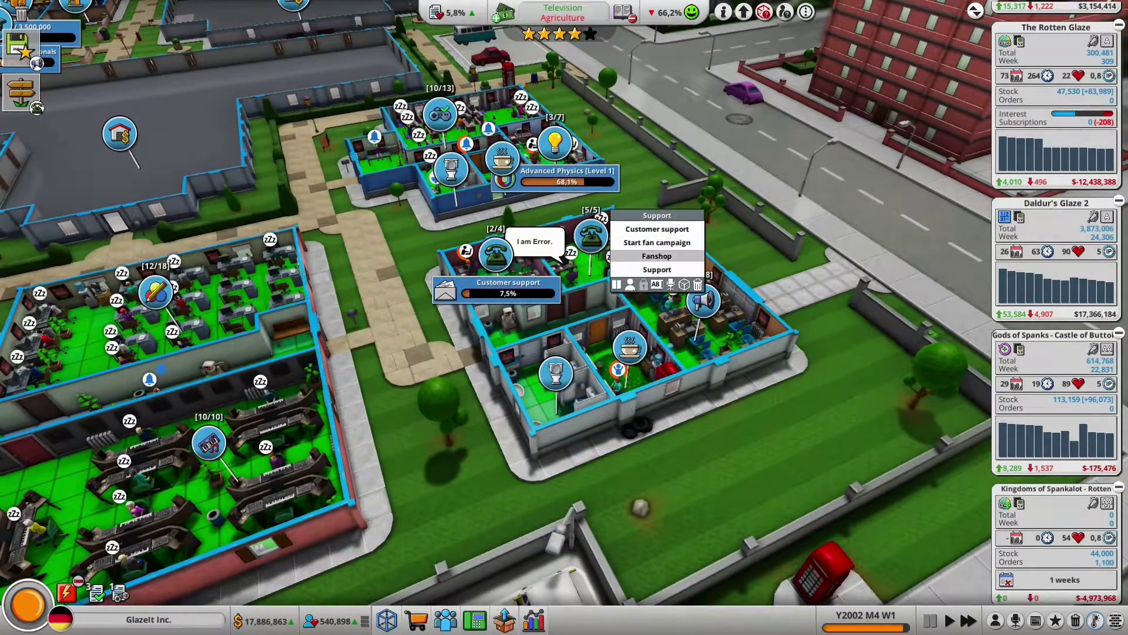
pyautogui.click(657, 269)
pyautogui.click(645, 338)
pyautogui.click(723, 441)
# Step: Start an Internet ads marketing campaign for Kingdoms of Spankalot - Rotten Spanks
pyautogui.click(705, 299)
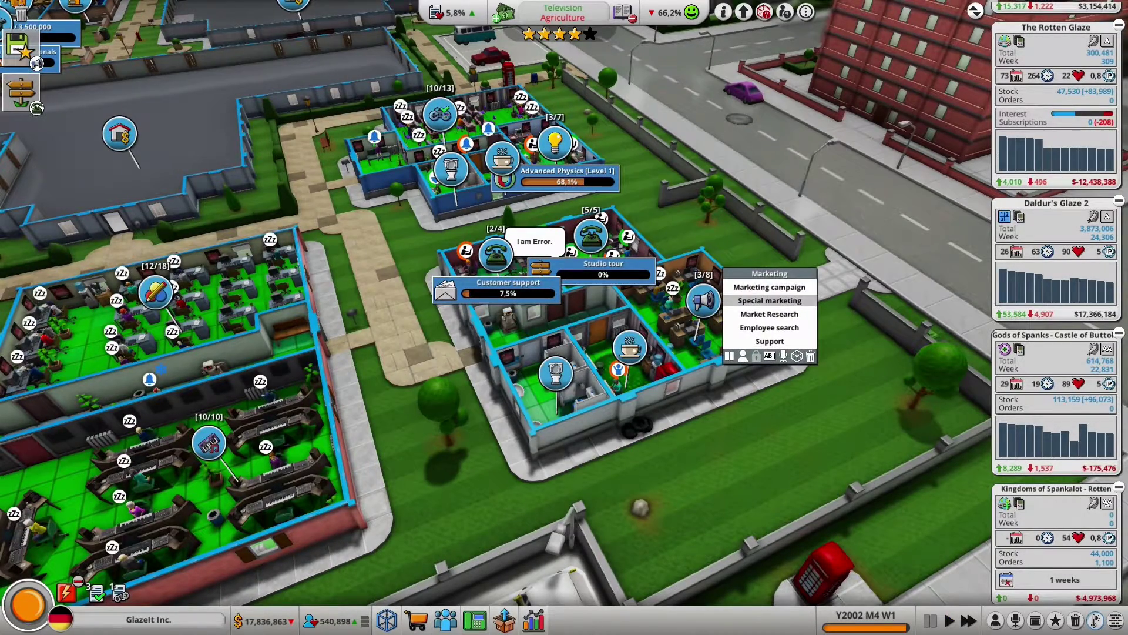
pyautogui.click(770, 287)
pyautogui.click(564, 297)
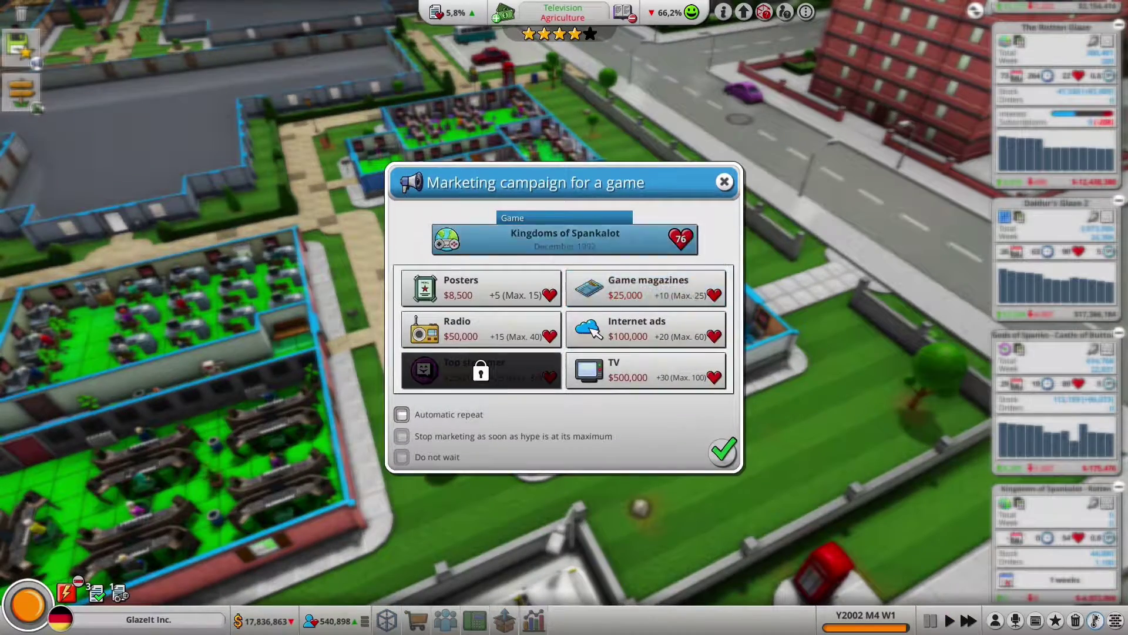
pyautogui.click(565, 238)
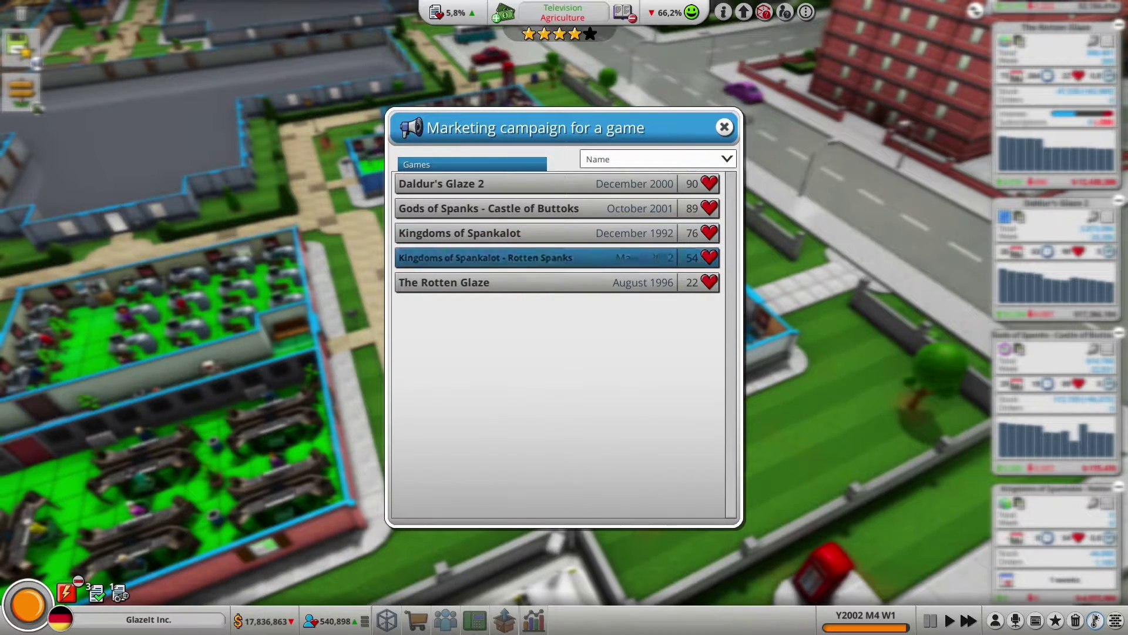
pyautogui.click(547, 258)
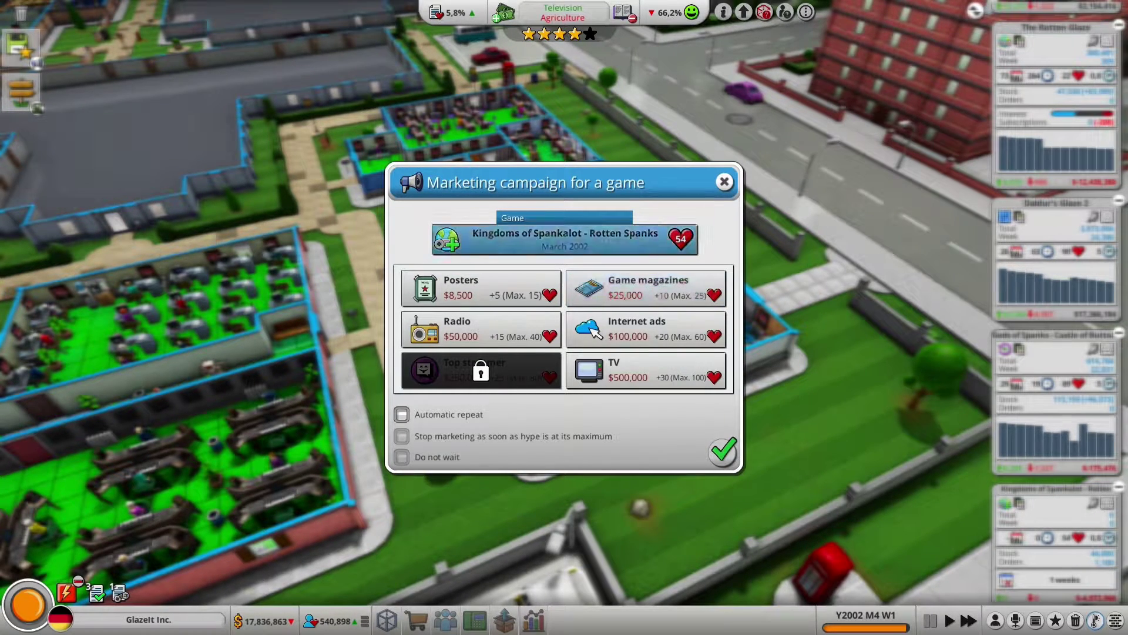
pyautogui.click(592, 329)
pyautogui.click(723, 451)
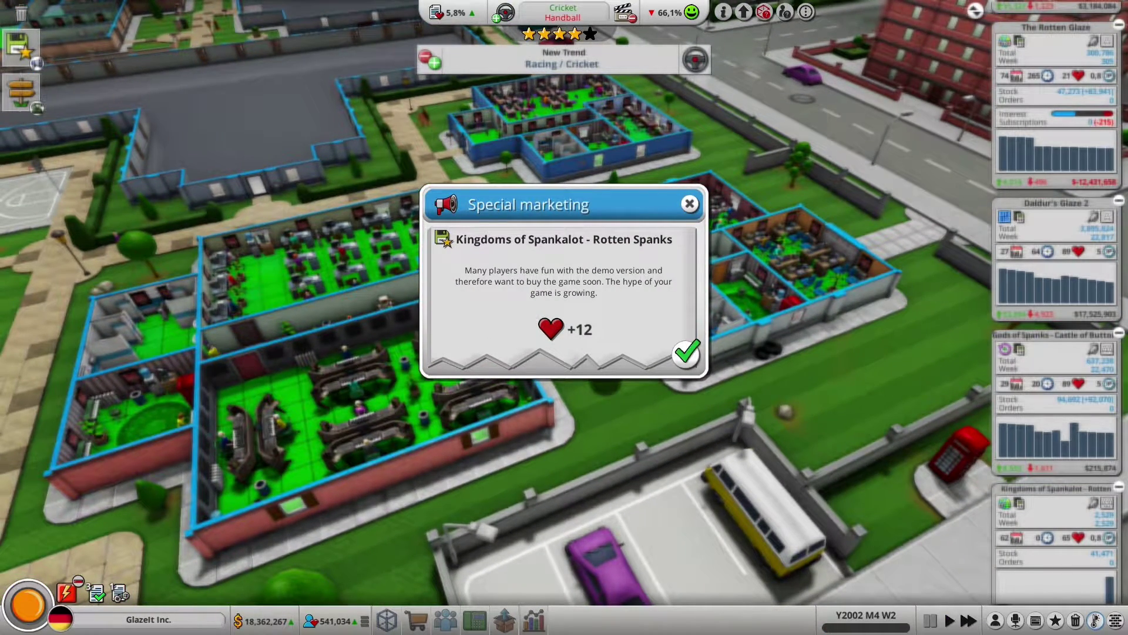
# Step: Dismiss the demo hype notice and bring up the development room's task options
pyautogui.click(686, 353)
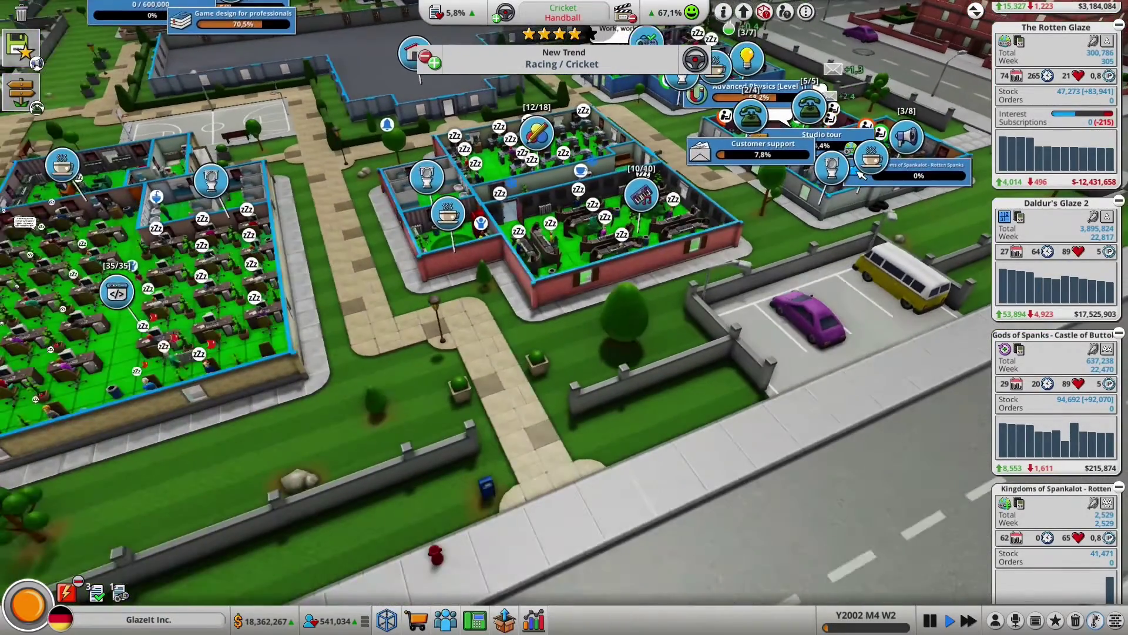
pyautogui.scroll(2, 564, 317)
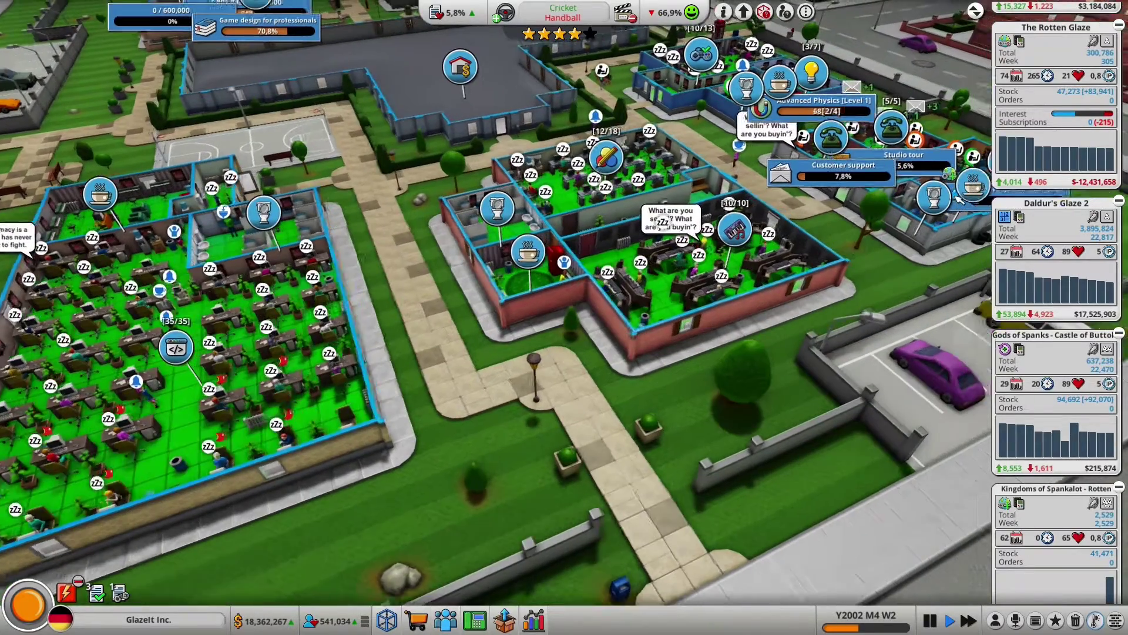
pyautogui.press('w')
pyautogui.scroll(3, 565, 317)
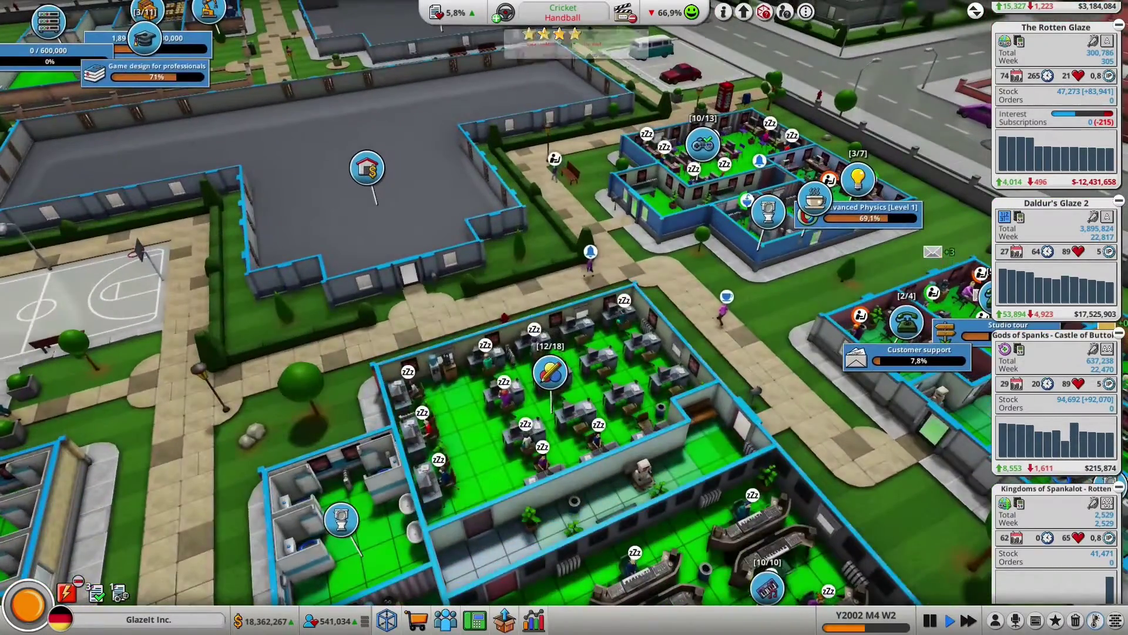
pyautogui.scroll(-3, 565, 318)
pyautogui.press('d')
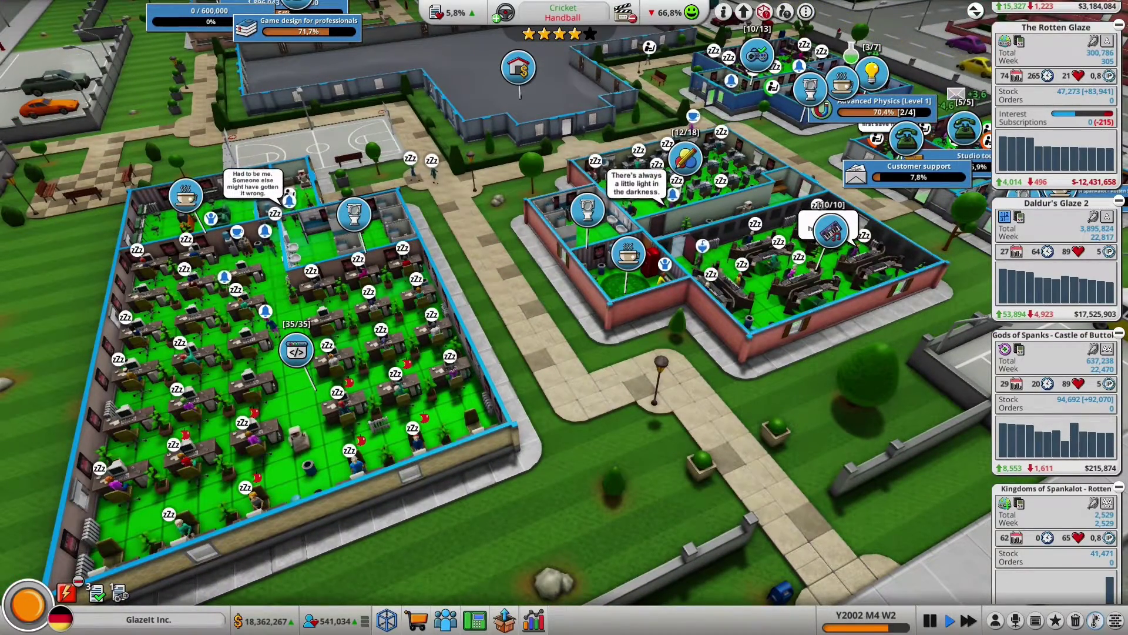
pyautogui.click(296, 351)
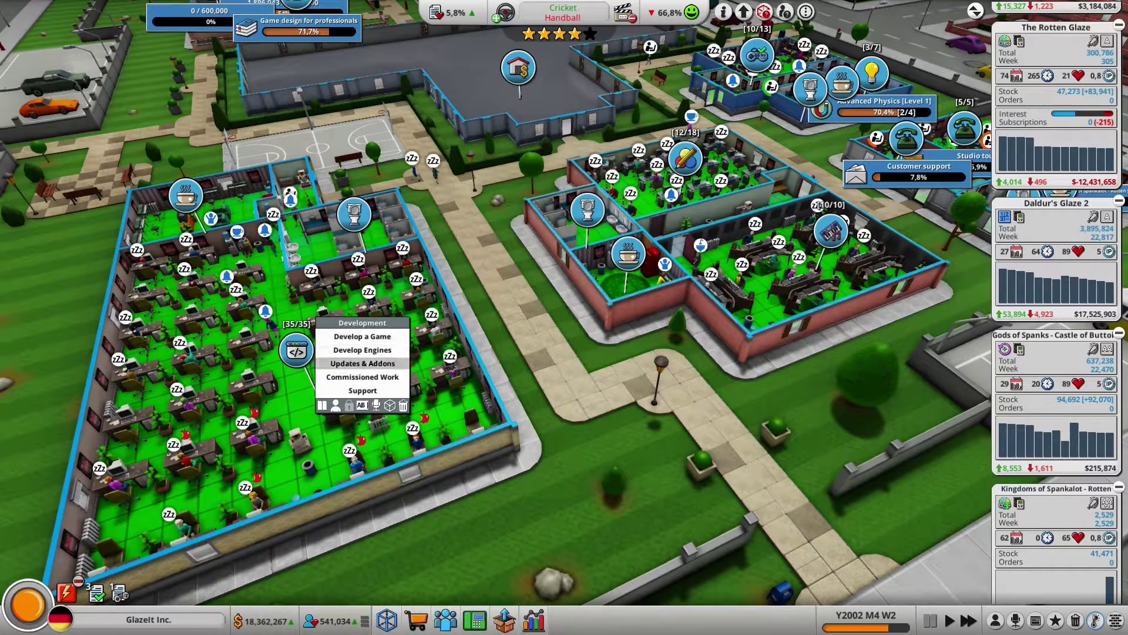
# Step: Begin a spin-off of the Race of the flying Glaze 2 IP and reach its subgenre picker
pyautogui.click(362, 337)
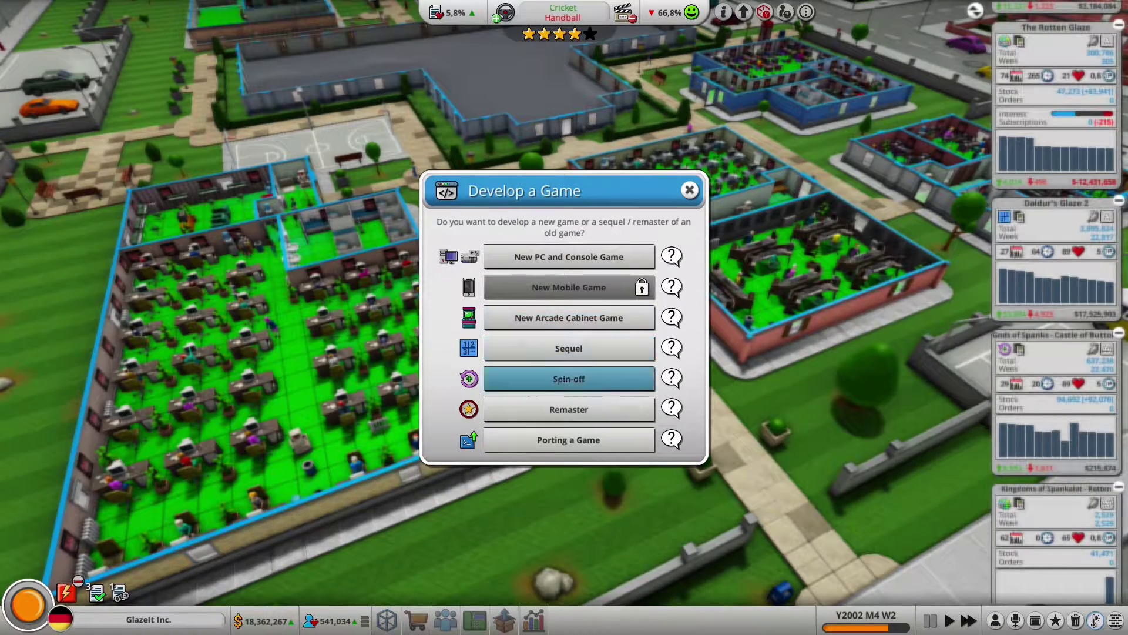
pyautogui.click(568, 378)
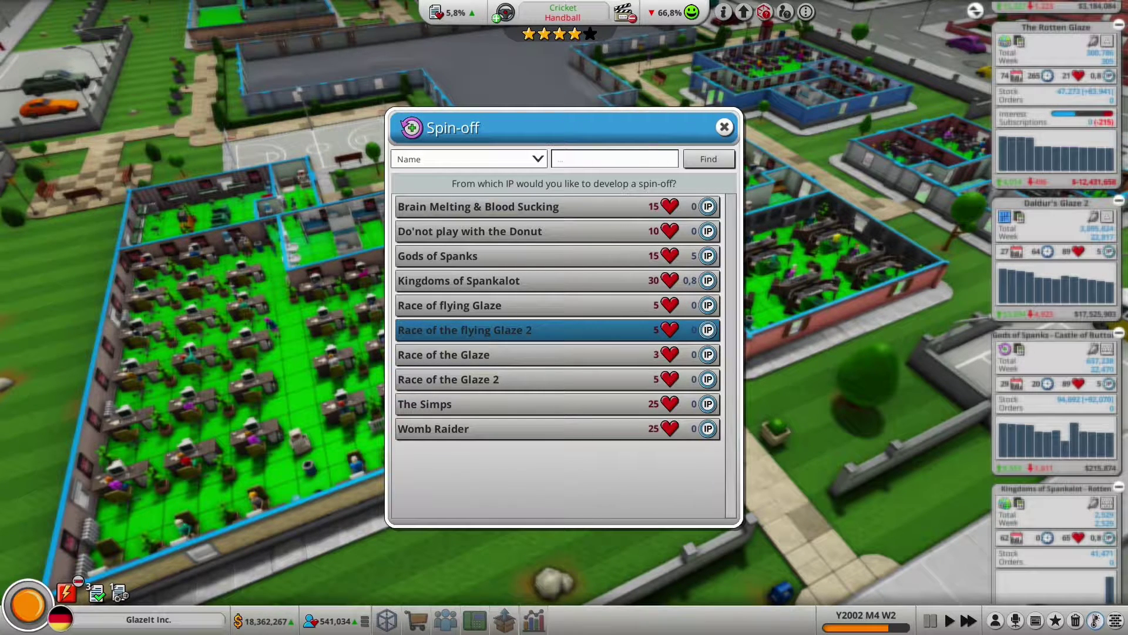
pyautogui.click(529, 329)
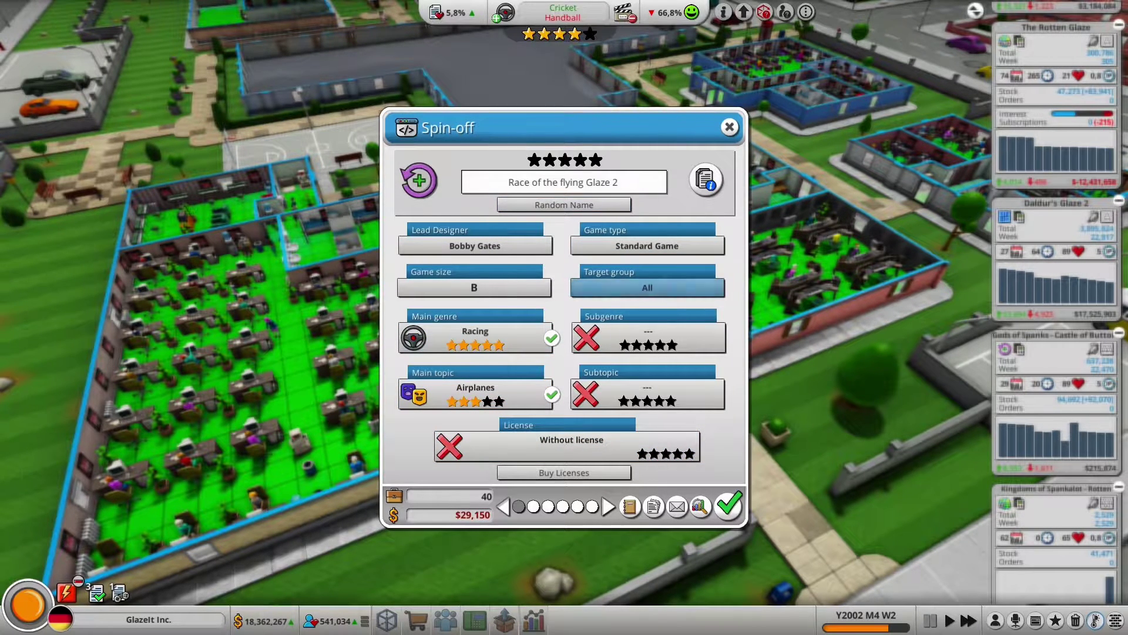
pyautogui.click(564, 181)
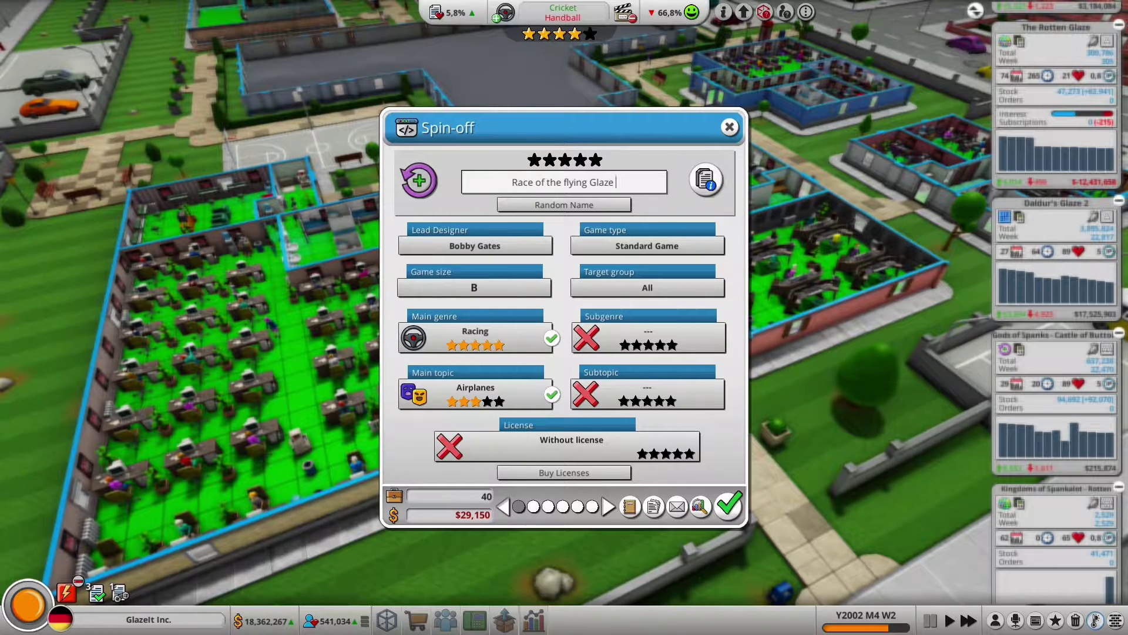
pyautogui.click(647, 338)
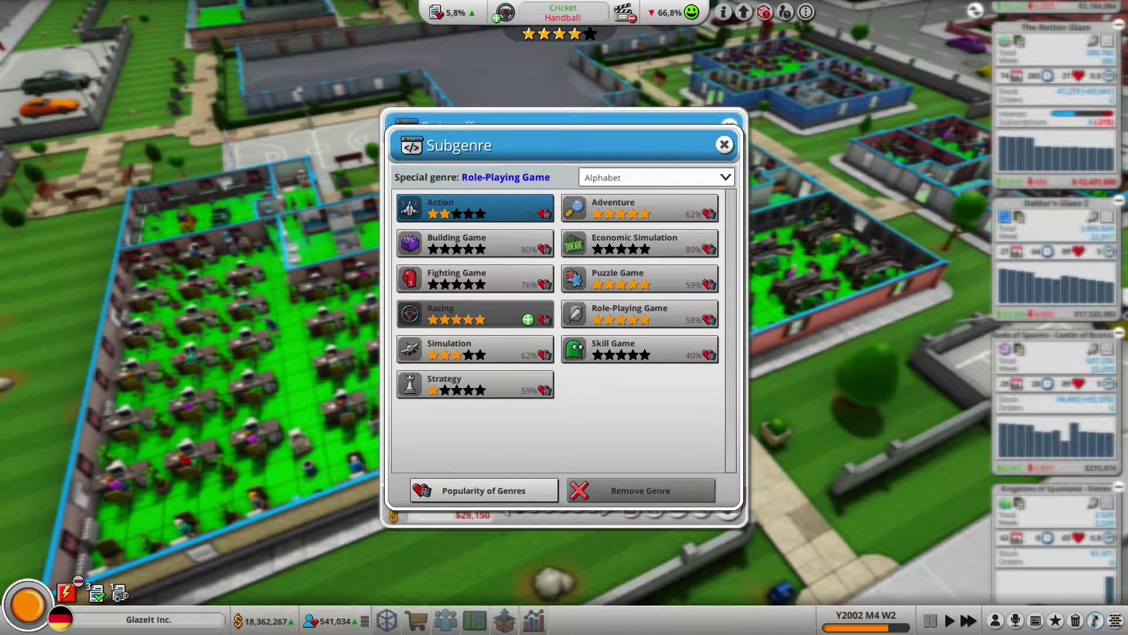
# Step: Set the spin-off's subgenre to Action and subtopic to Cars, then rename it X-TREME Race of the flying Glaze
pyautogui.click(475, 208)
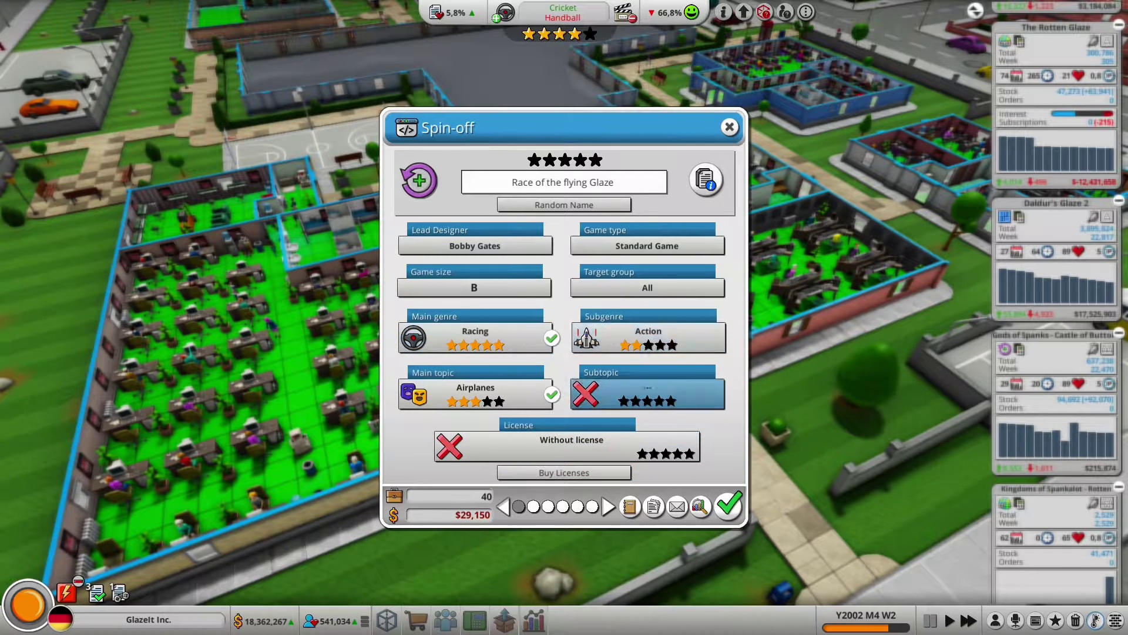
pyautogui.click(647, 394)
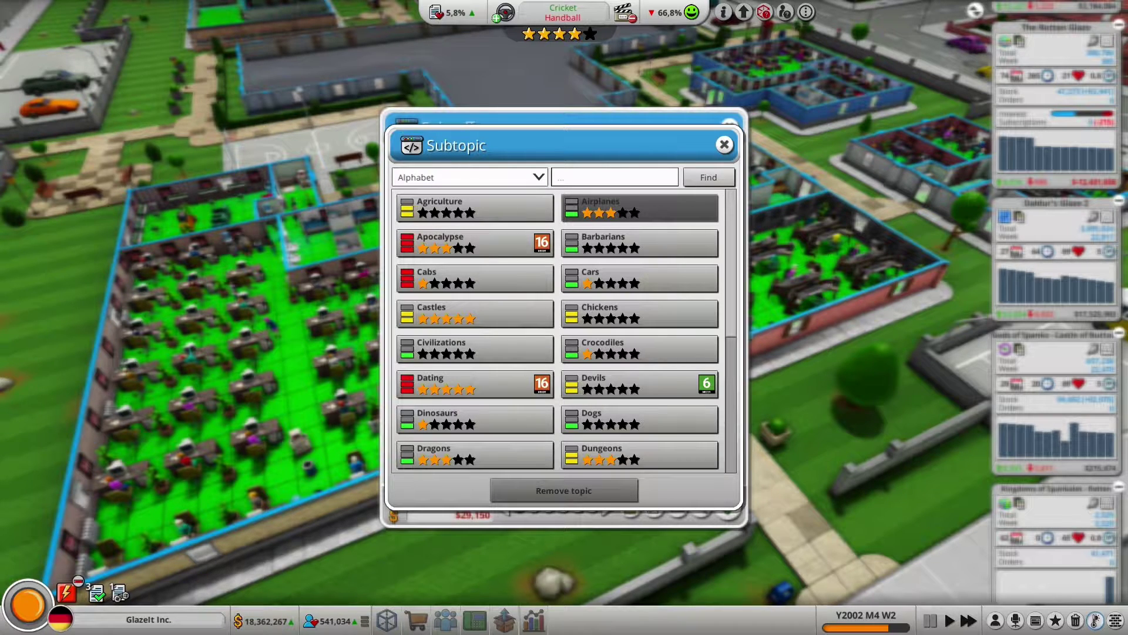
pyautogui.click(640, 278)
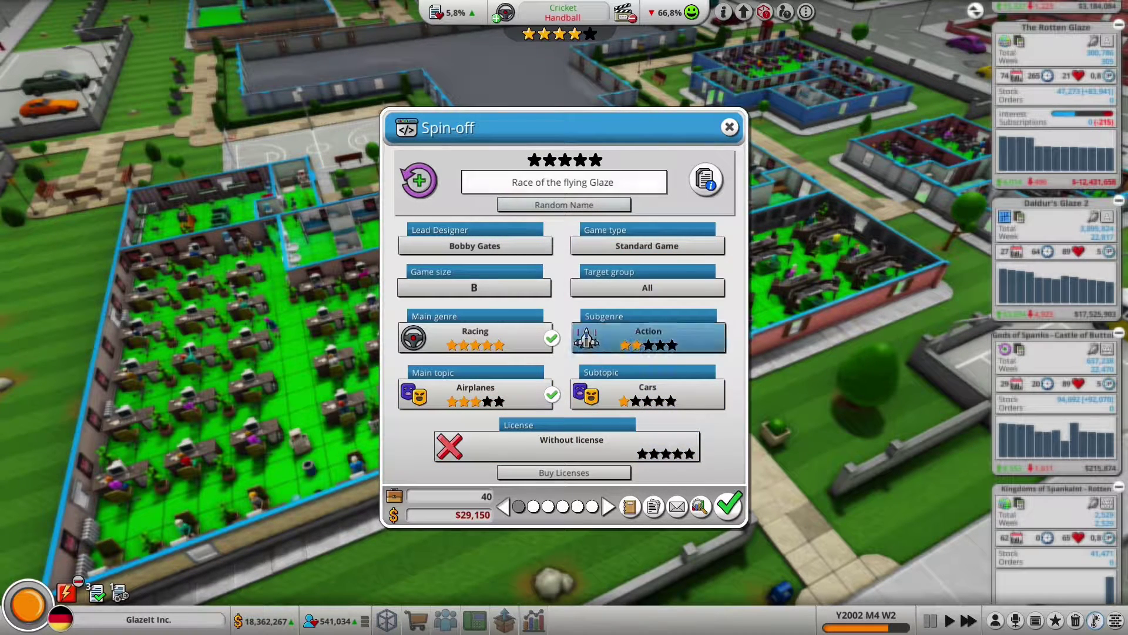
pyautogui.click(618, 181)
pyautogui.write('X-TREME')
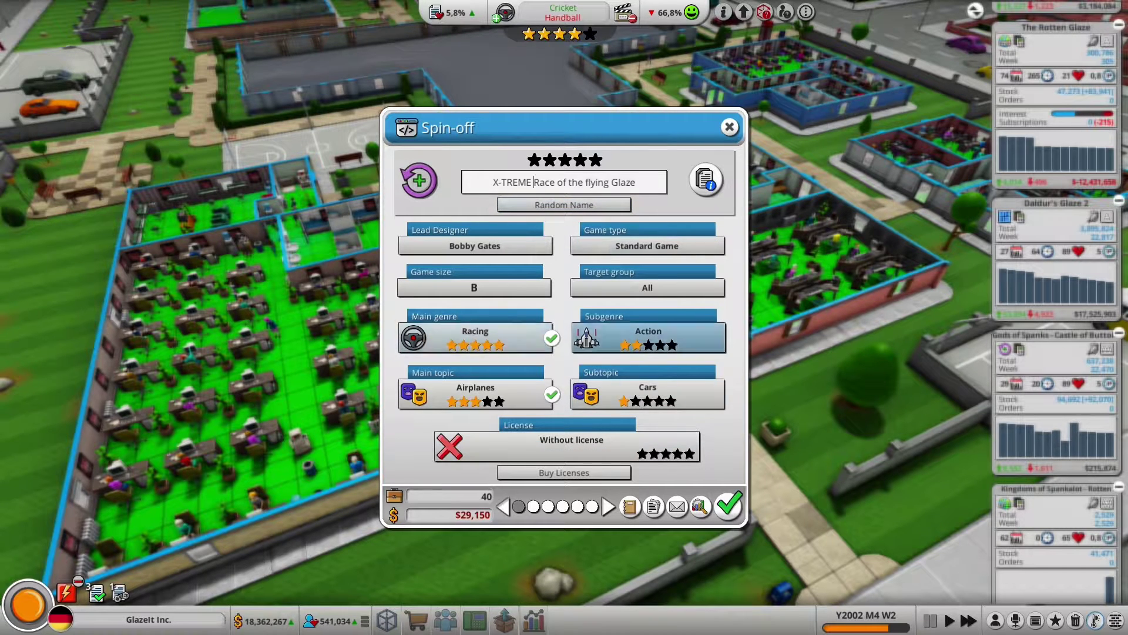
# Step: Keep the target group All and set the game size to A
pyautogui.click(617, 288)
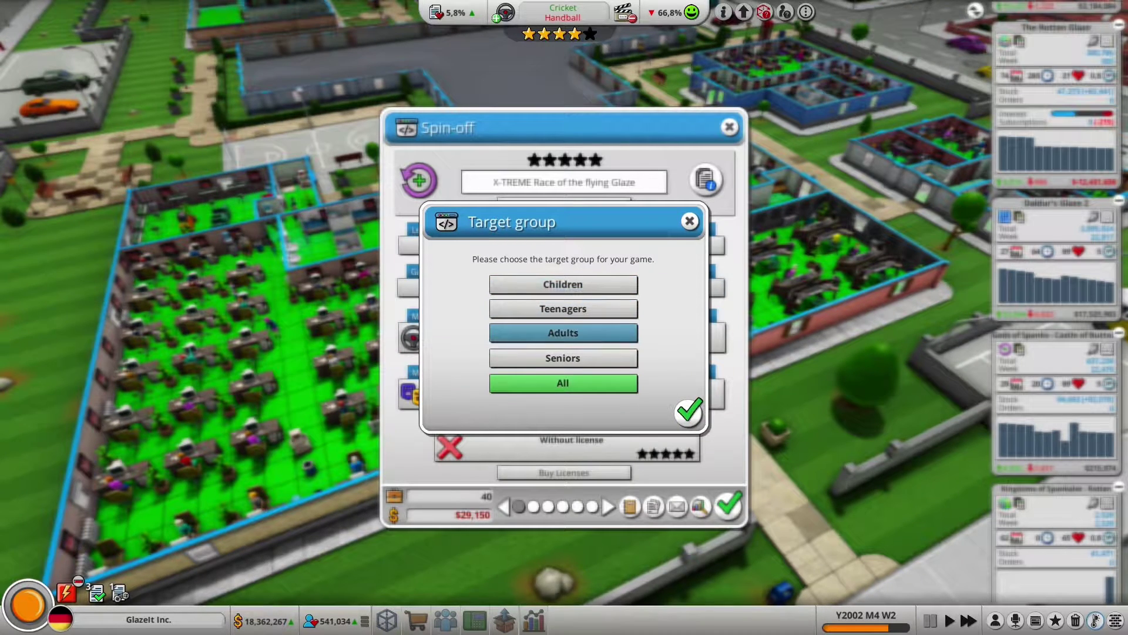
pyautogui.click(562, 332)
pyautogui.click(562, 383)
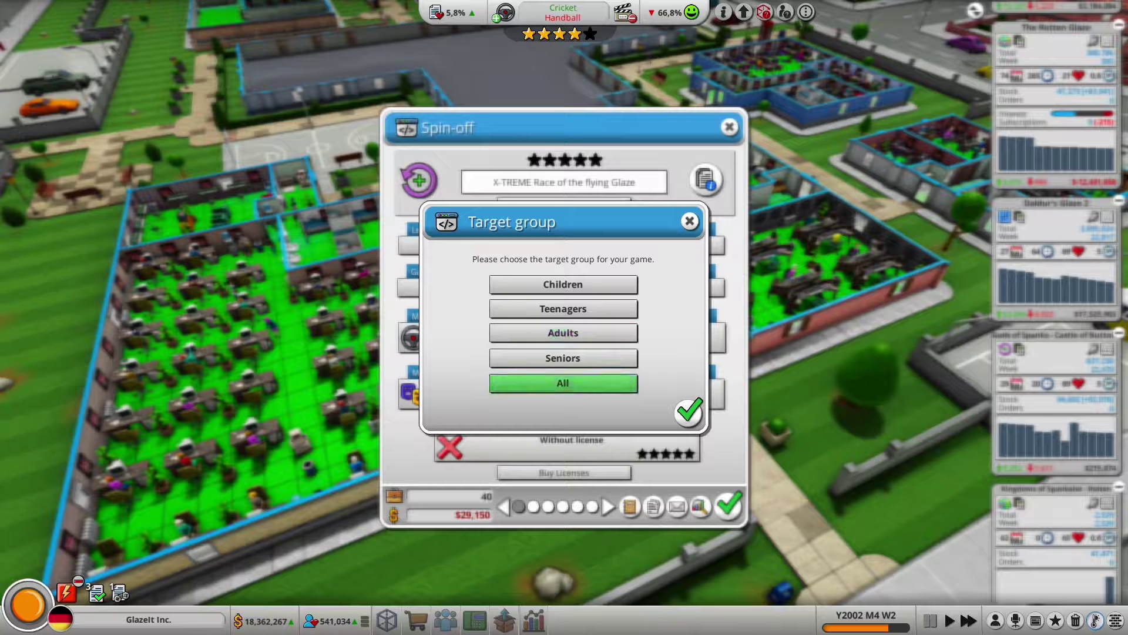
pyautogui.click(688, 412)
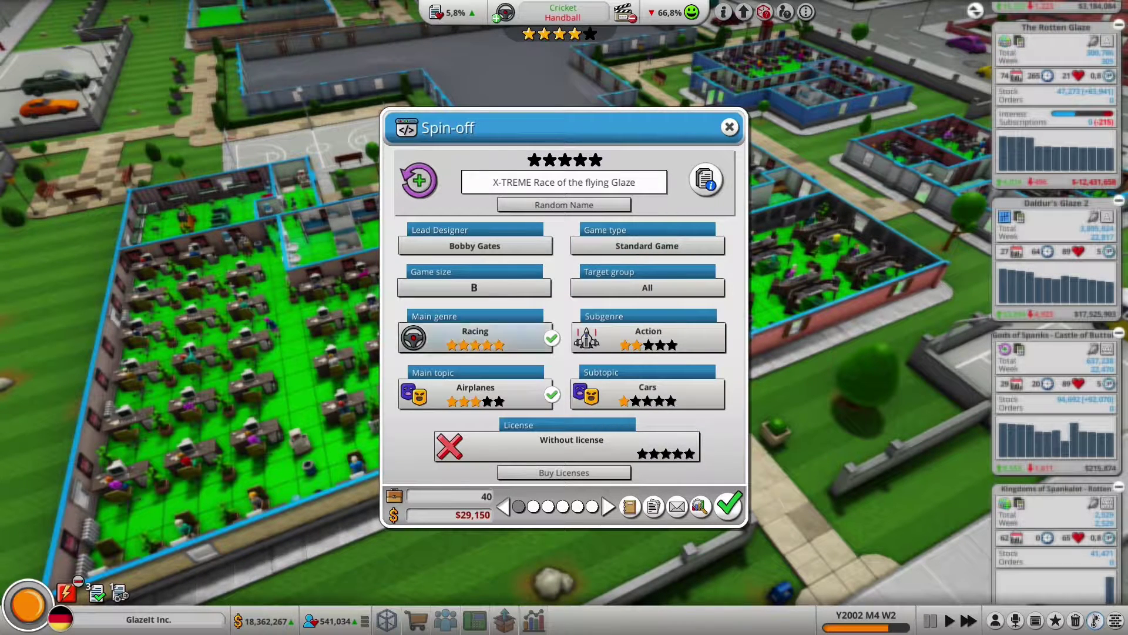
pyautogui.click(474, 287)
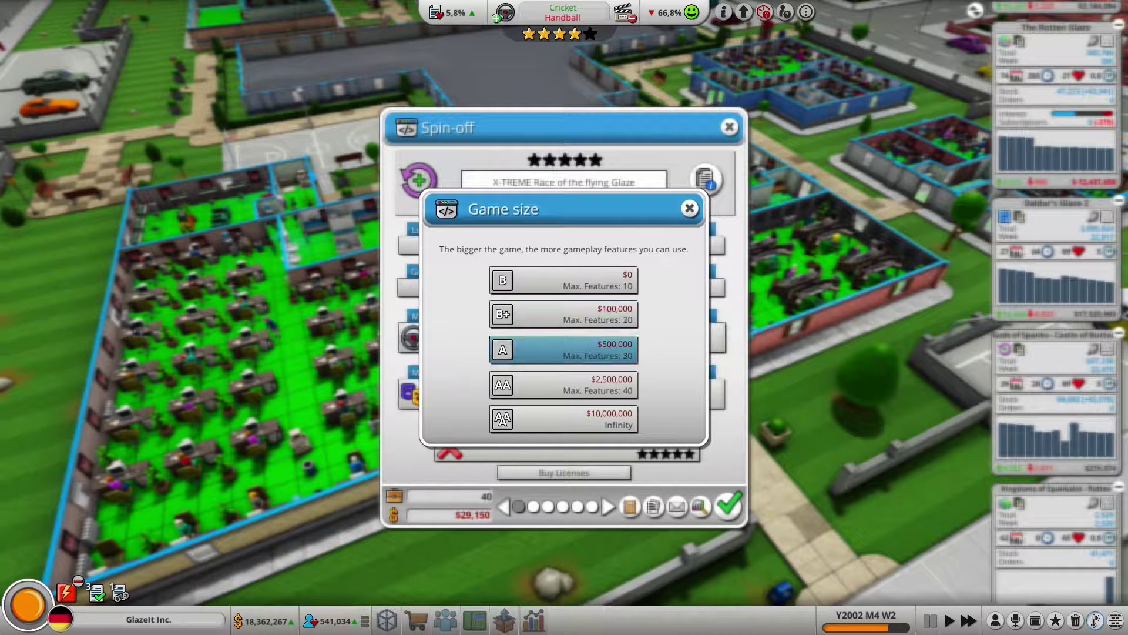
pyautogui.click(564, 349)
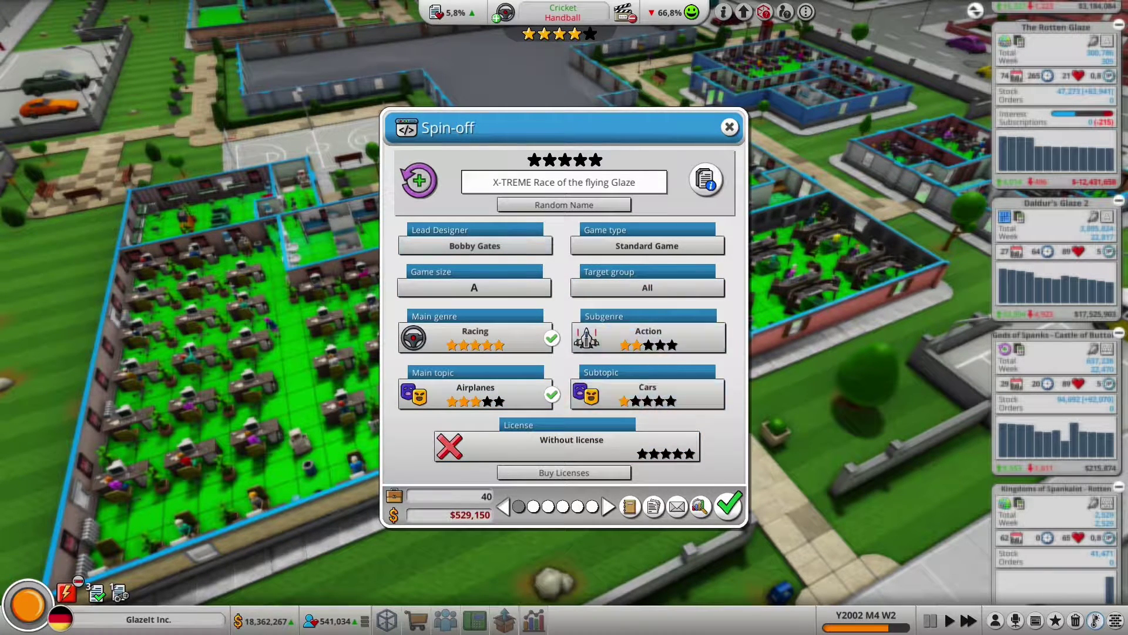
# Step: Choose the Speed Spoon 69+ engine for the spin-off, then back out of the setup
pyautogui.click(519, 506)
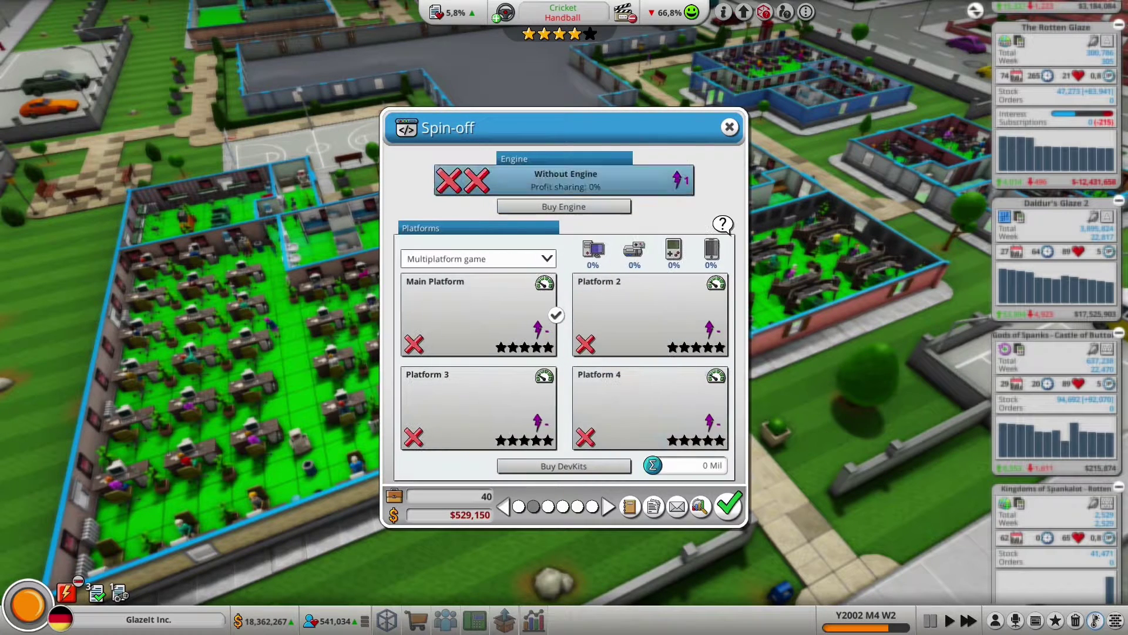
pyautogui.click(565, 176)
pyautogui.scroll(-2, 556, 293)
pyautogui.scroll(-1, 555, 293)
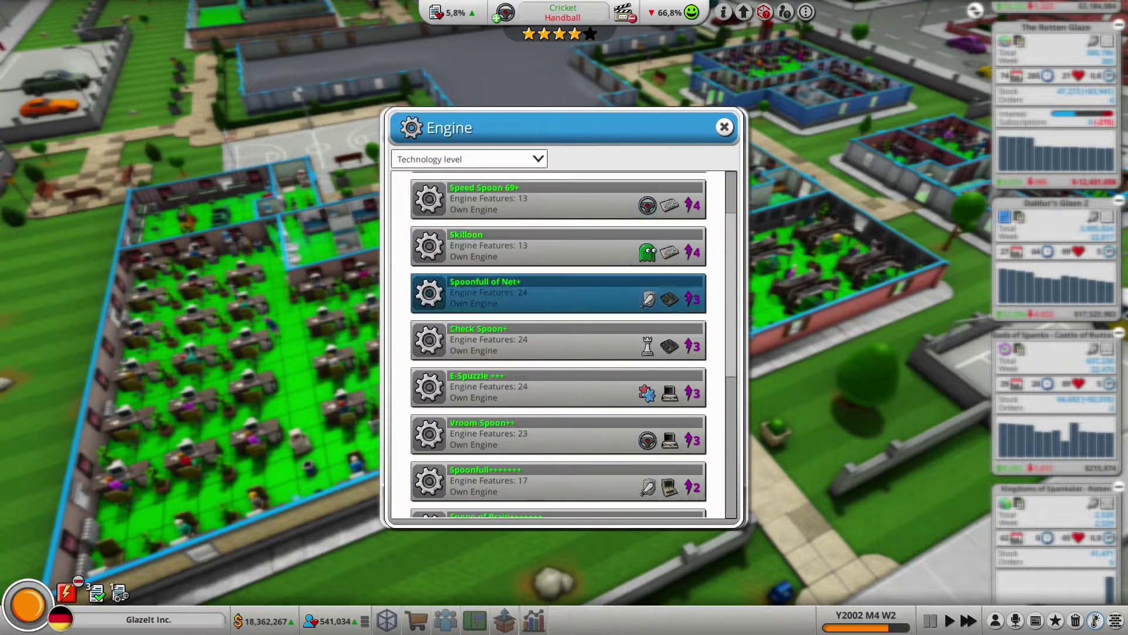
pyautogui.scroll(-2, 555, 292)
pyautogui.scroll(-2, 555, 336)
pyautogui.scroll(-2, 555, 353)
pyautogui.scroll(-1, 556, 363)
pyautogui.scroll(2, 648, 369)
pyautogui.scroll(2, 648, 397)
pyautogui.scroll(1, 646, 426)
pyautogui.scroll(1, 647, 397)
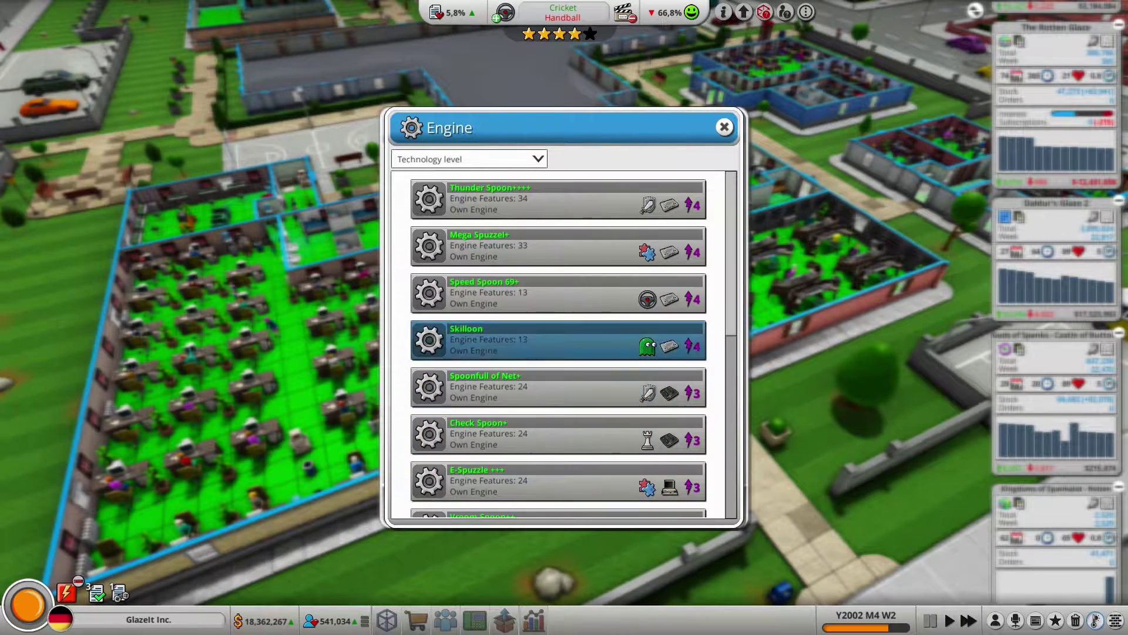
pyautogui.scroll(1, 645, 335)
pyautogui.click(556, 264)
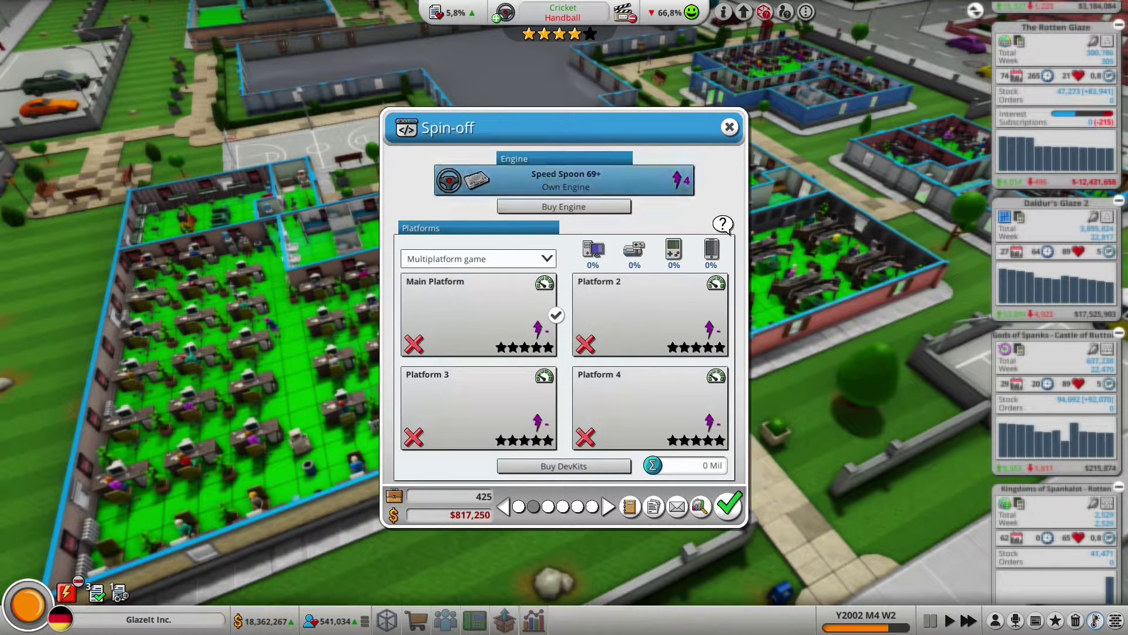
pyautogui.click(730, 127)
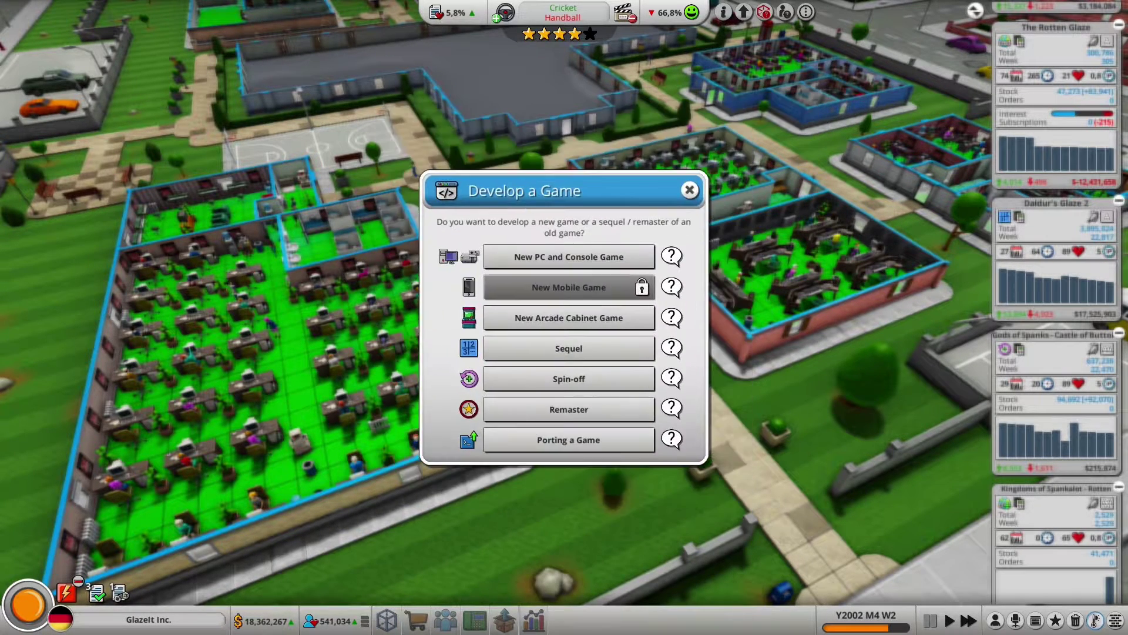
# Step: Briefly check updates and addons, then bring up the development room's options again
pyautogui.rightClick(353, 335)
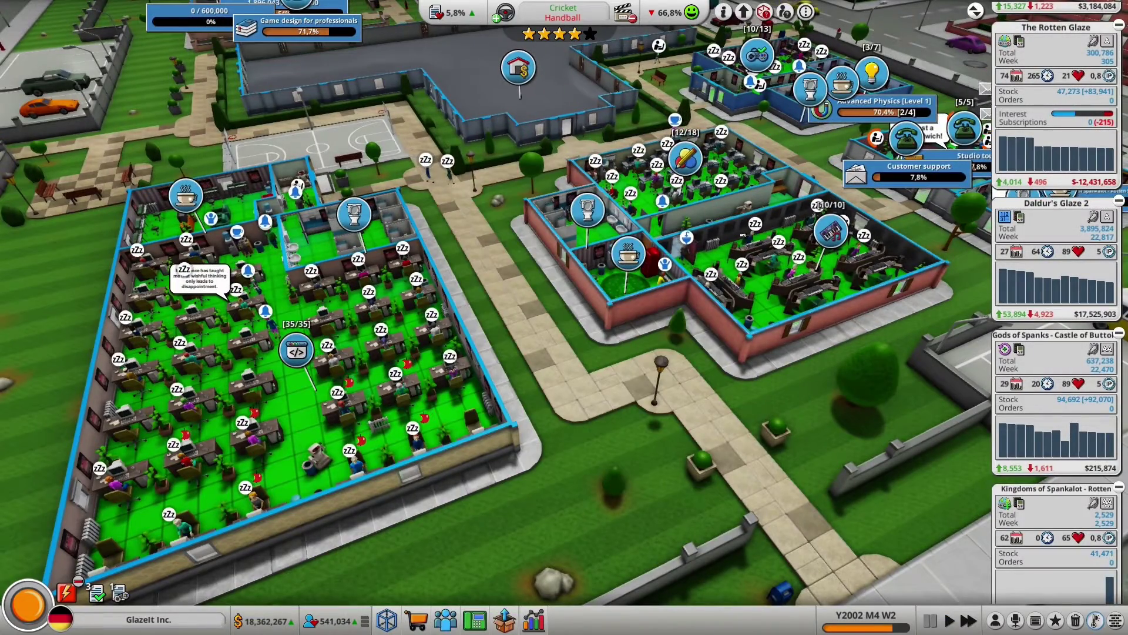
pyautogui.click(296, 350)
pyautogui.click(364, 364)
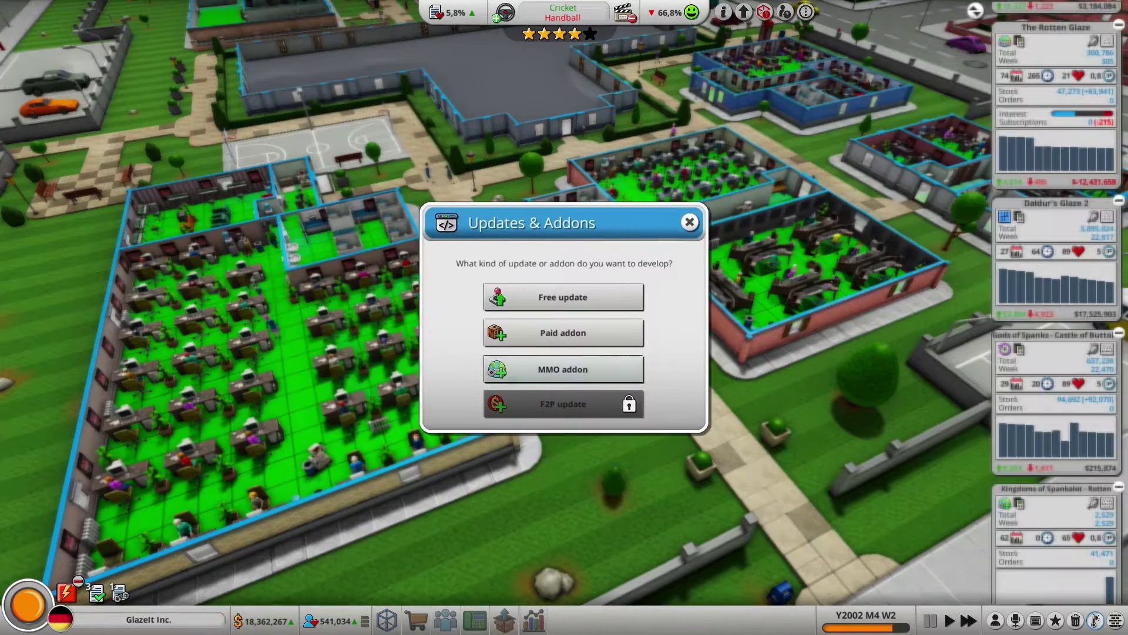
pyautogui.press('Escape')
pyautogui.click(297, 350)
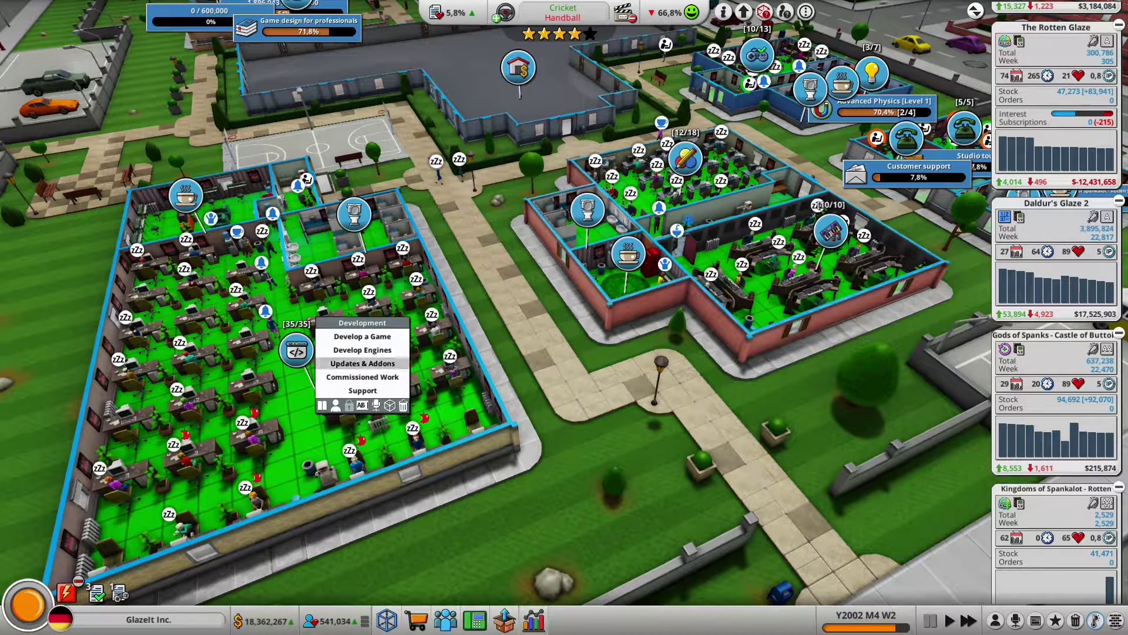
# Step: Choose Develop Engines and Update old engine to list updatable engines
pyautogui.click(363, 350)
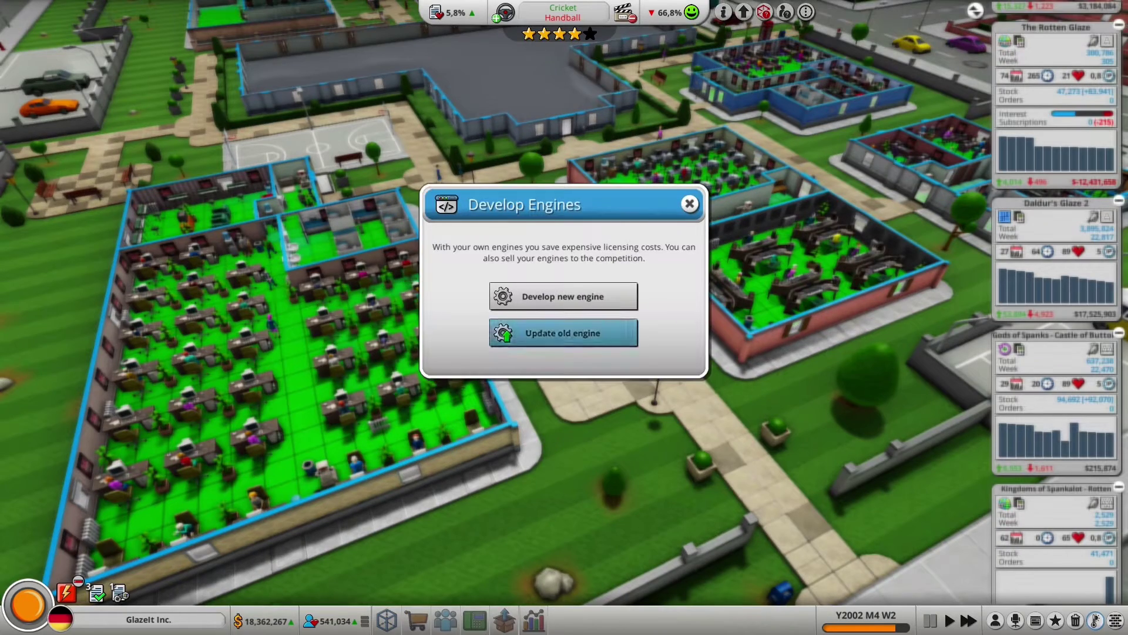
pyautogui.click(564, 329)
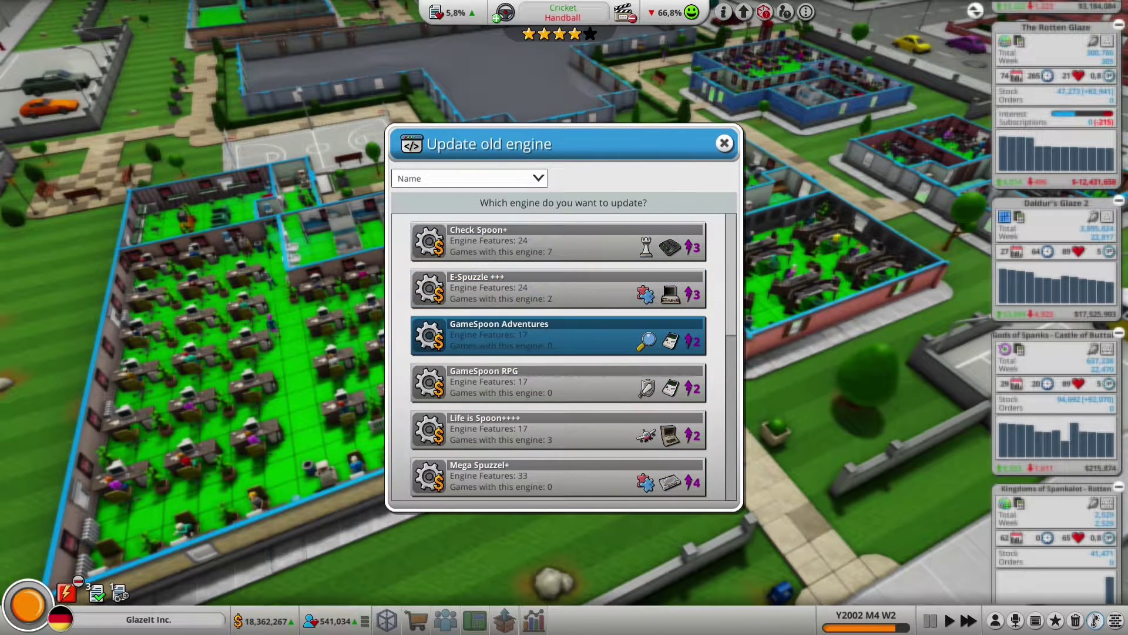
pyautogui.scroll(-3, 648, 342)
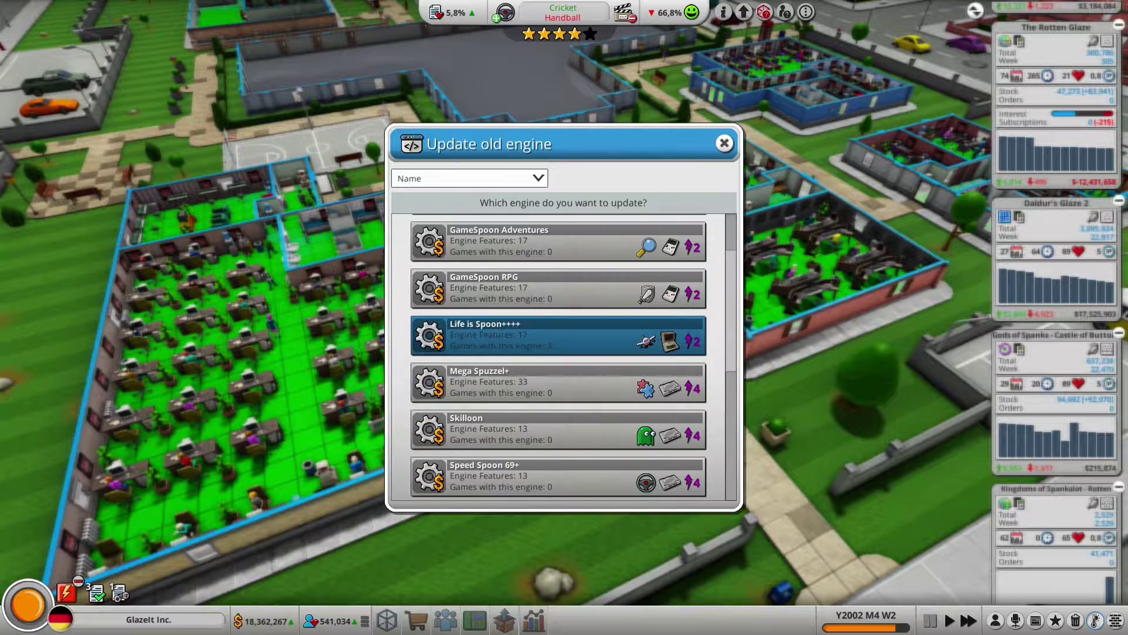
pyautogui.scroll(-3, 617, 317)
pyautogui.scroll(3, 617, 326)
pyautogui.scroll(5, 617, 326)
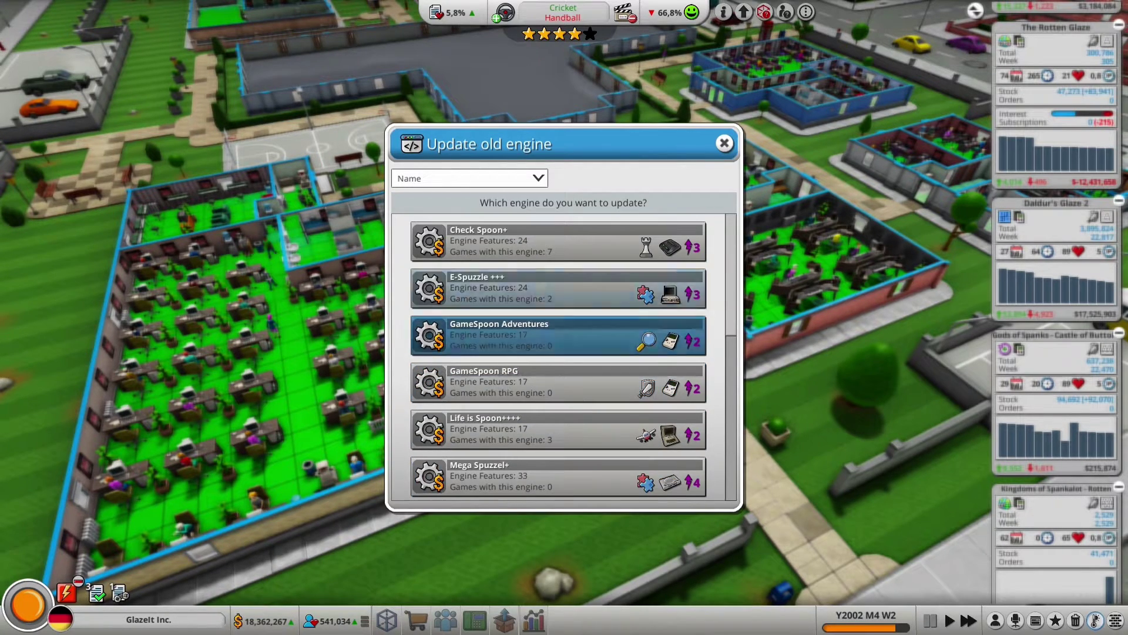
pyautogui.scroll(-3, 648, 352)
pyautogui.scroll(-2, 644, 371)
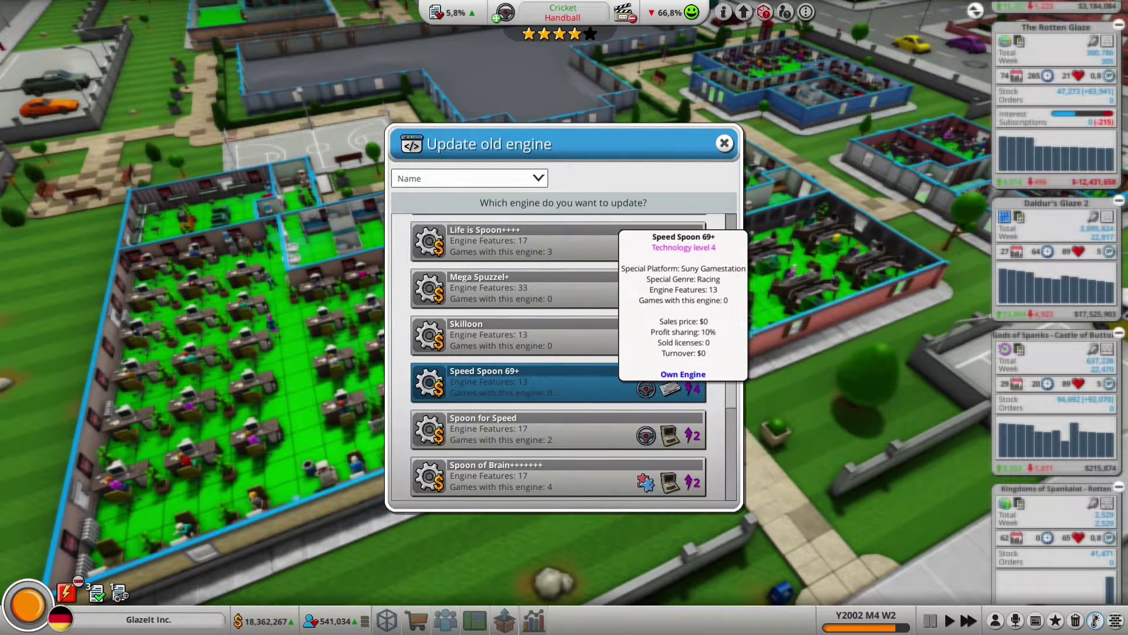
# Step: Update Speed Spoon 69+ with new features including Advanced 32 Bit Sound, reaching 36 features at technology level 5
pyautogui.click(564, 381)
pyautogui.click(564, 280)
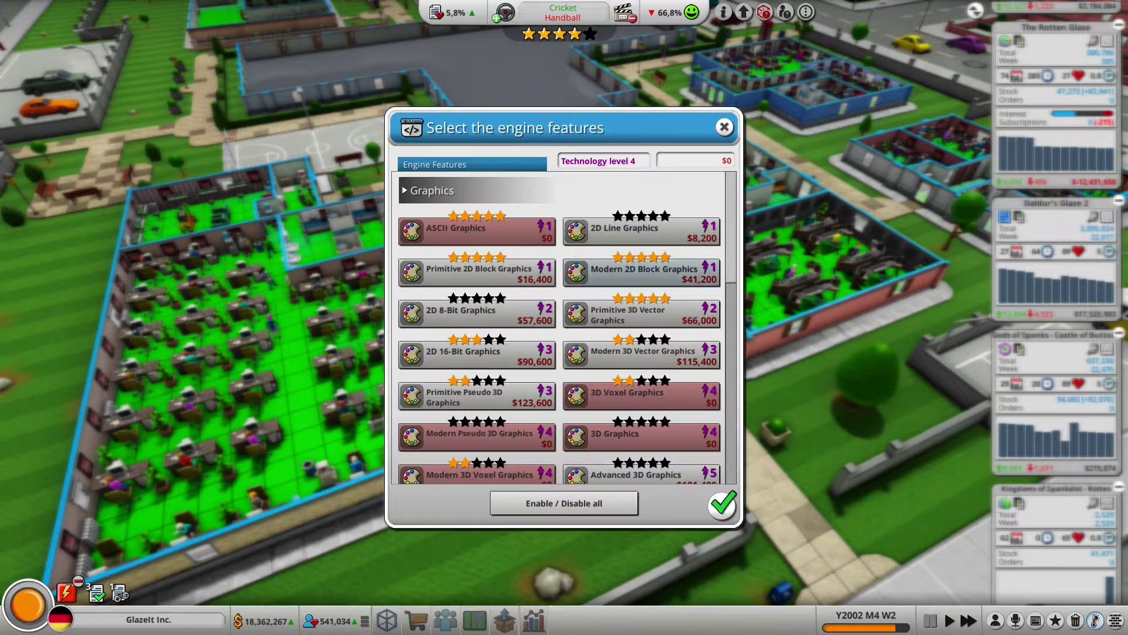
pyautogui.scroll(-2, 405, 494)
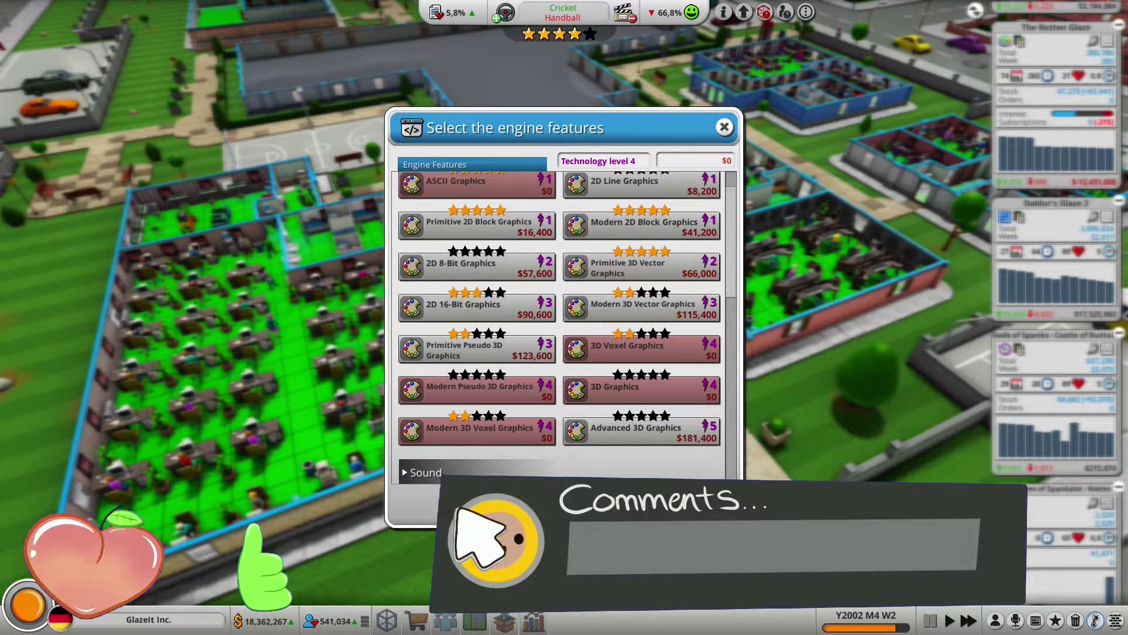
pyautogui.scroll(-2, 617, 388)
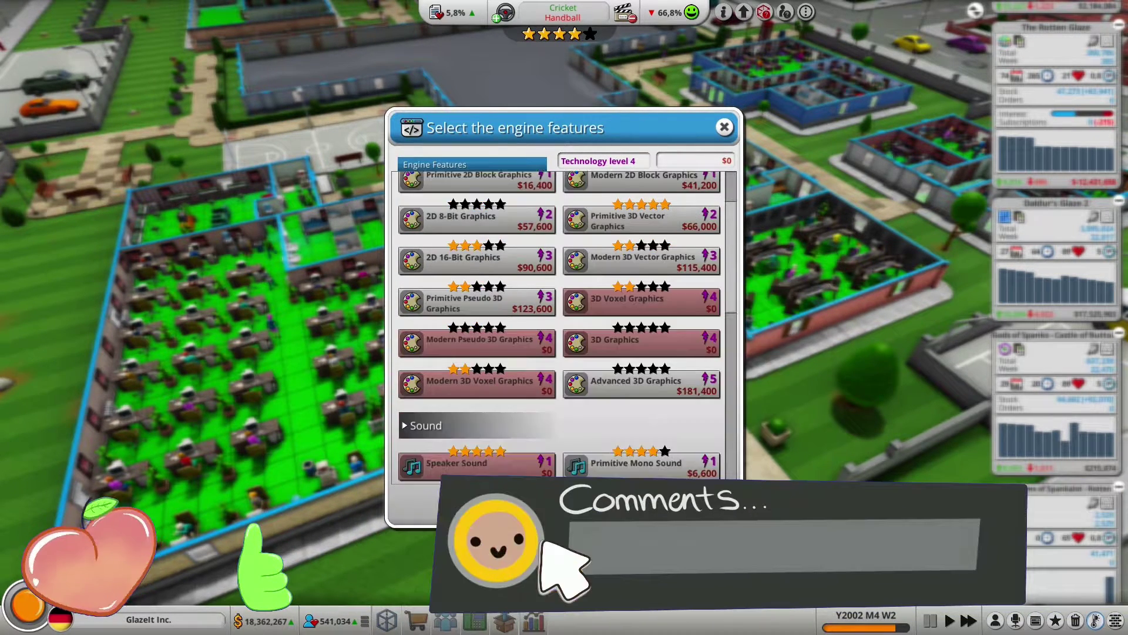
pyautogui.scroll(-2, 617, 388)
pyautogui.scroll(-2, 617, 388)
pyautogui.click(476, 372)
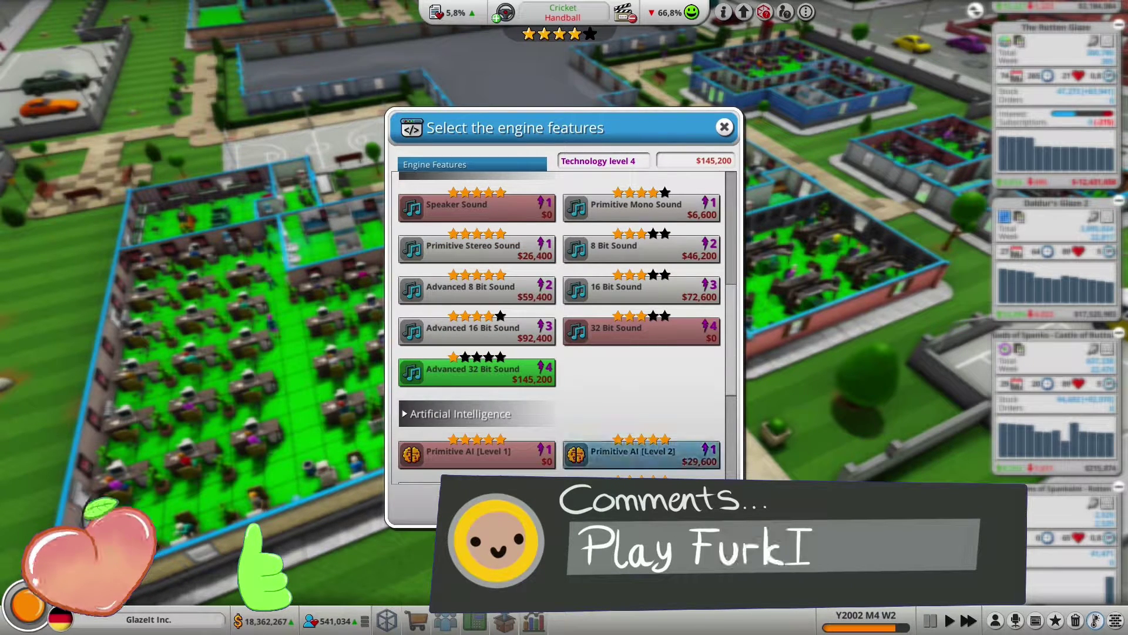
pyautogui.scroll(-3, 617, 353)
pyautogui.scroll(-2, 617, 353)
pyautogui.scroll(2, 617, 352)
pyautogui.scroll(4, 617, 354)
pyautogui.scroll(3, 564, 308)
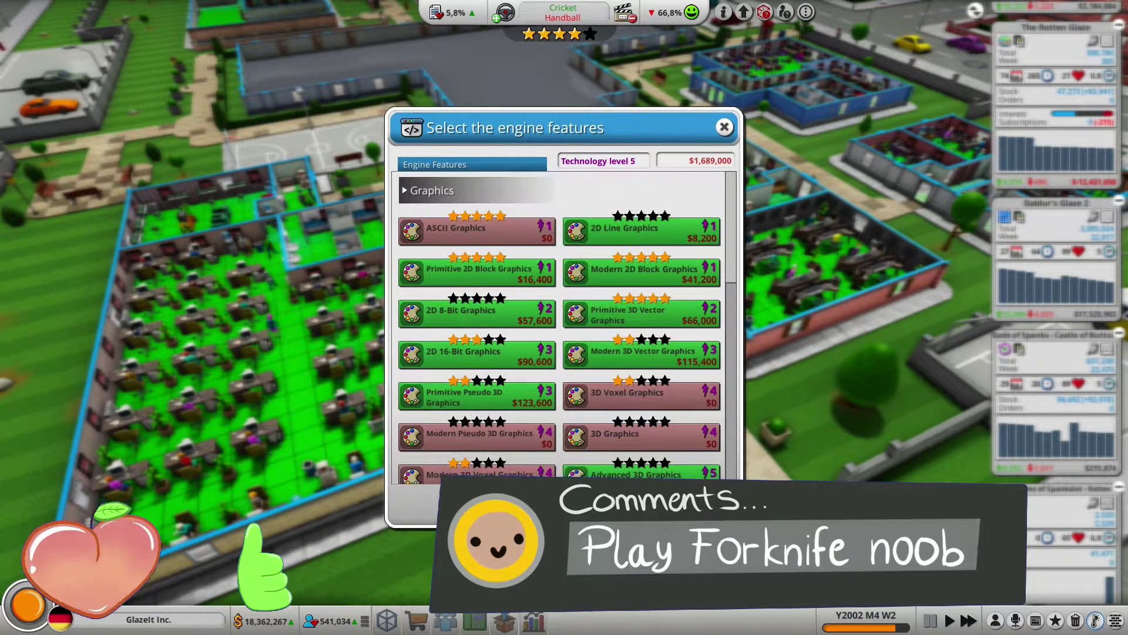
pyautogui.click(723, 518)
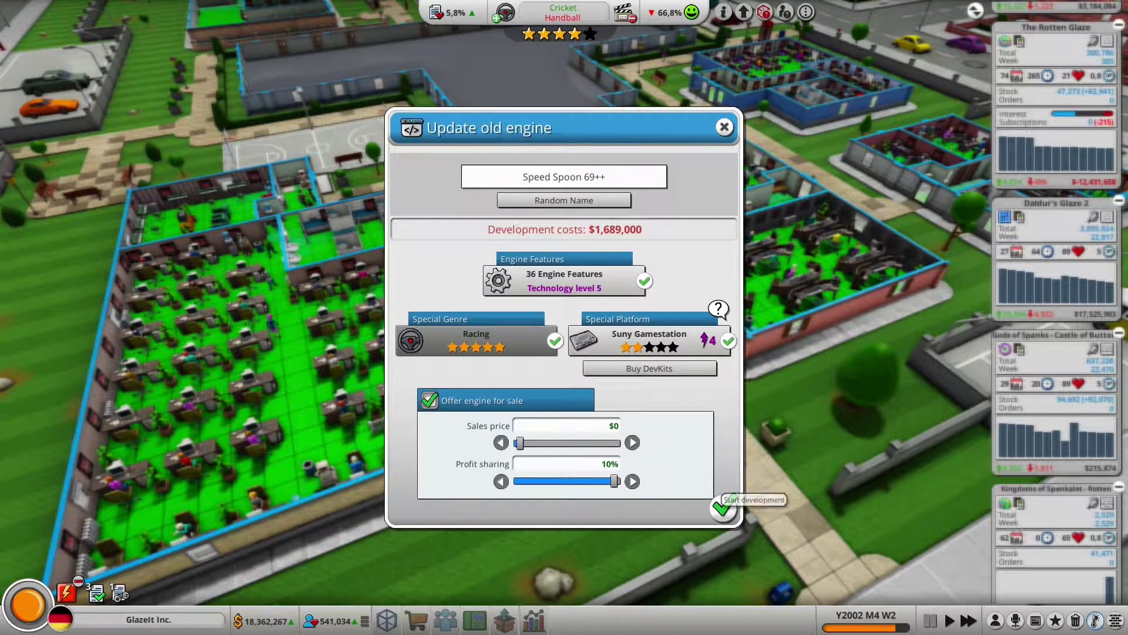
pyautogui.click(649, 340)
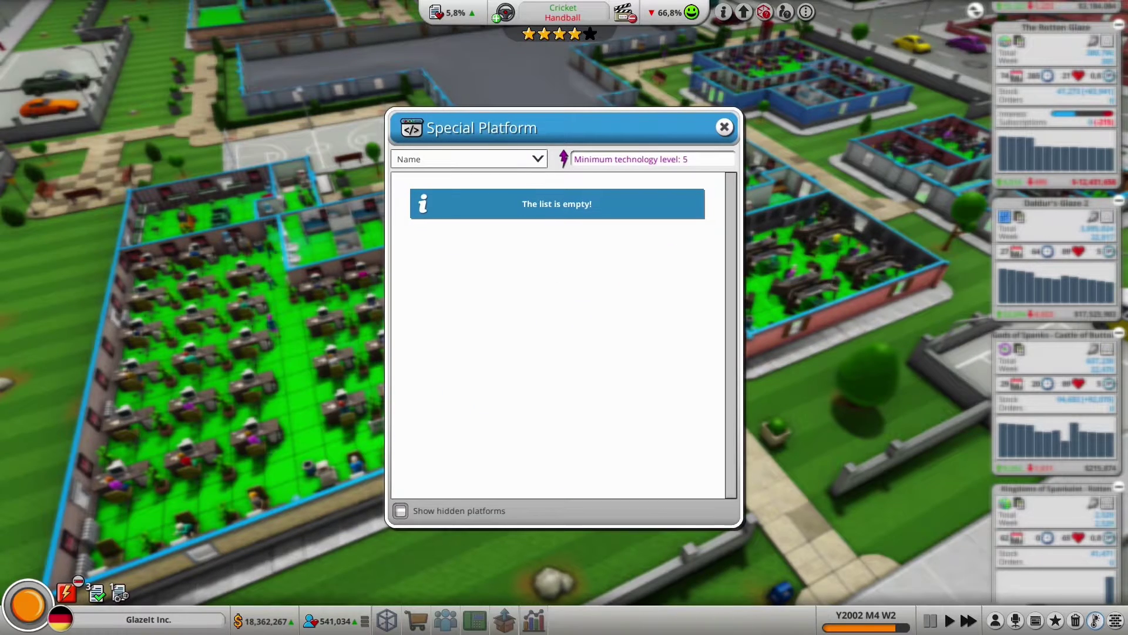
pyautogui.click(724, 127)
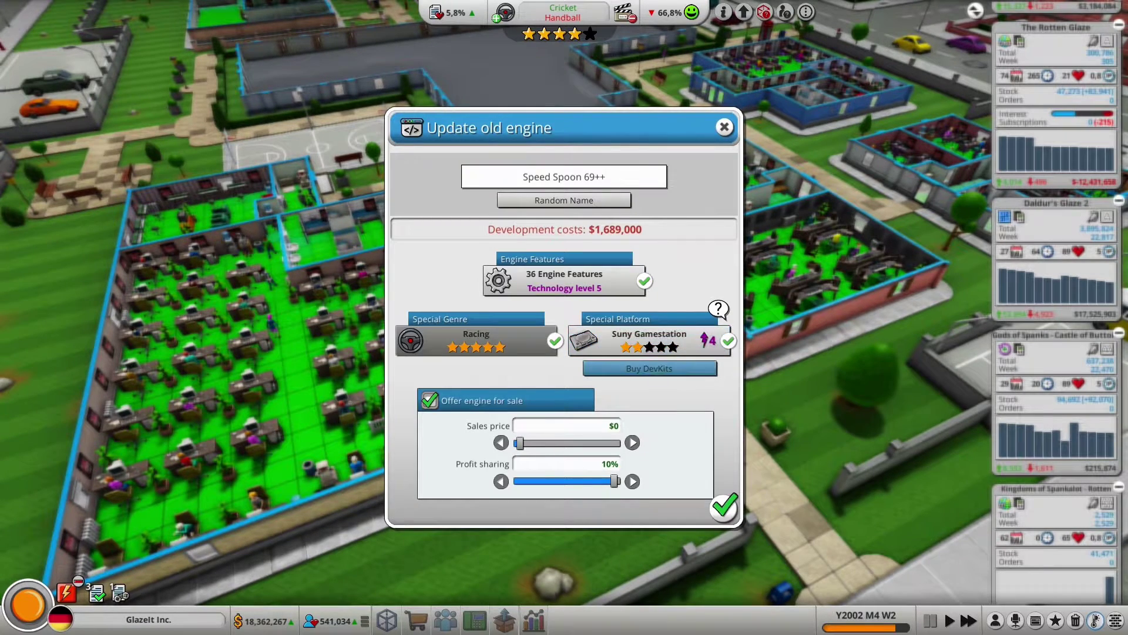
pyautogui.click(650, 368)
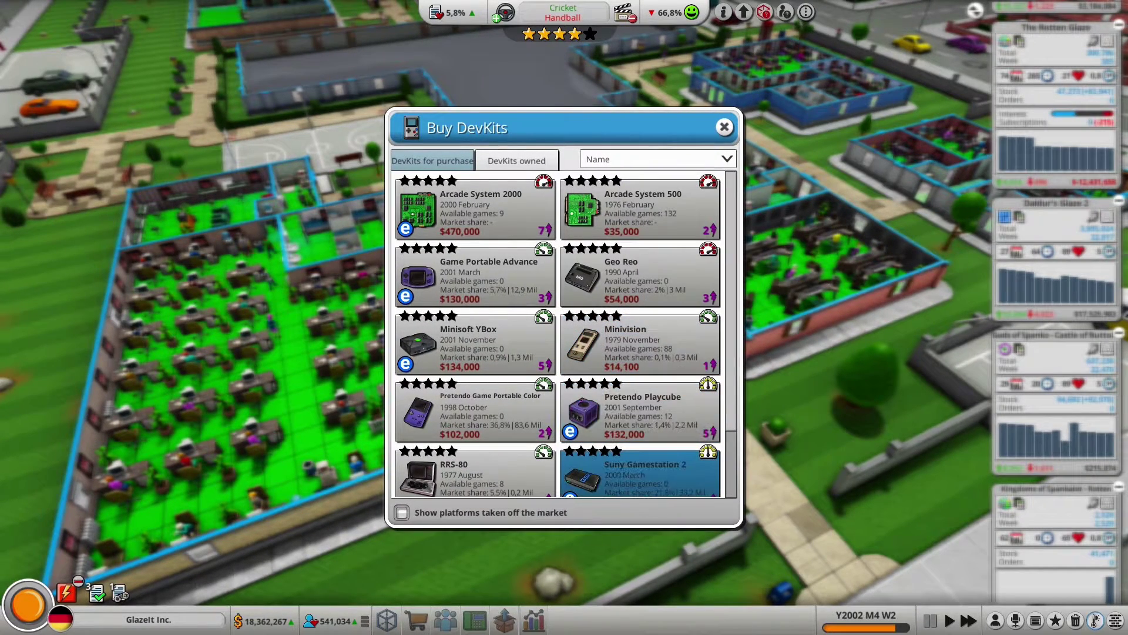
pyautogui.scroll(-3, 640, 476)
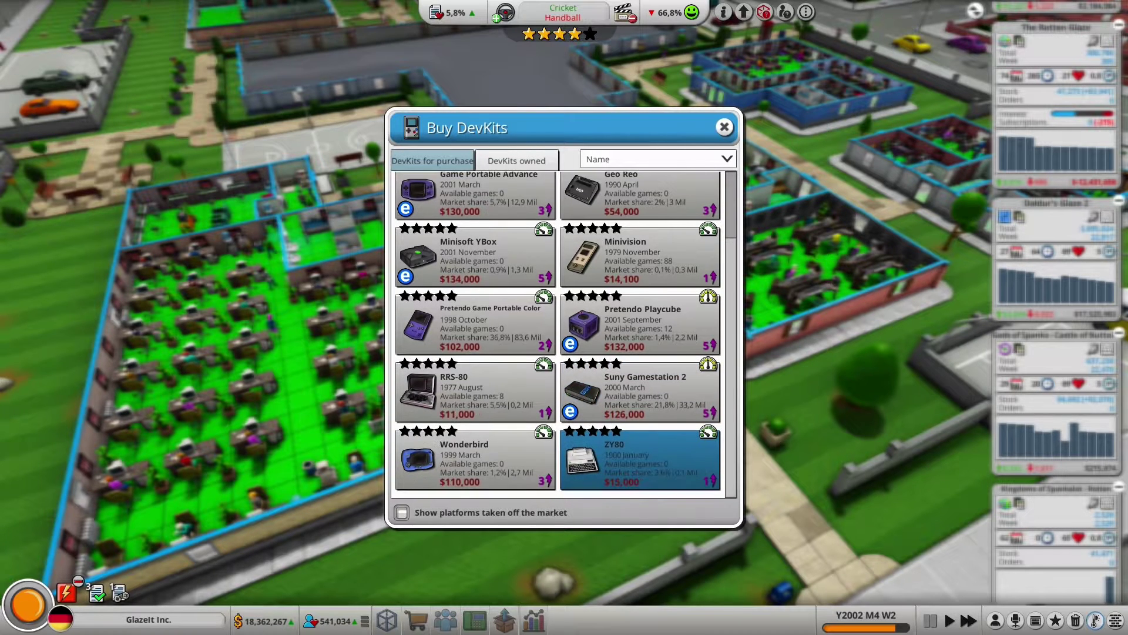
pyautogui.scroll(2, 564, 467)
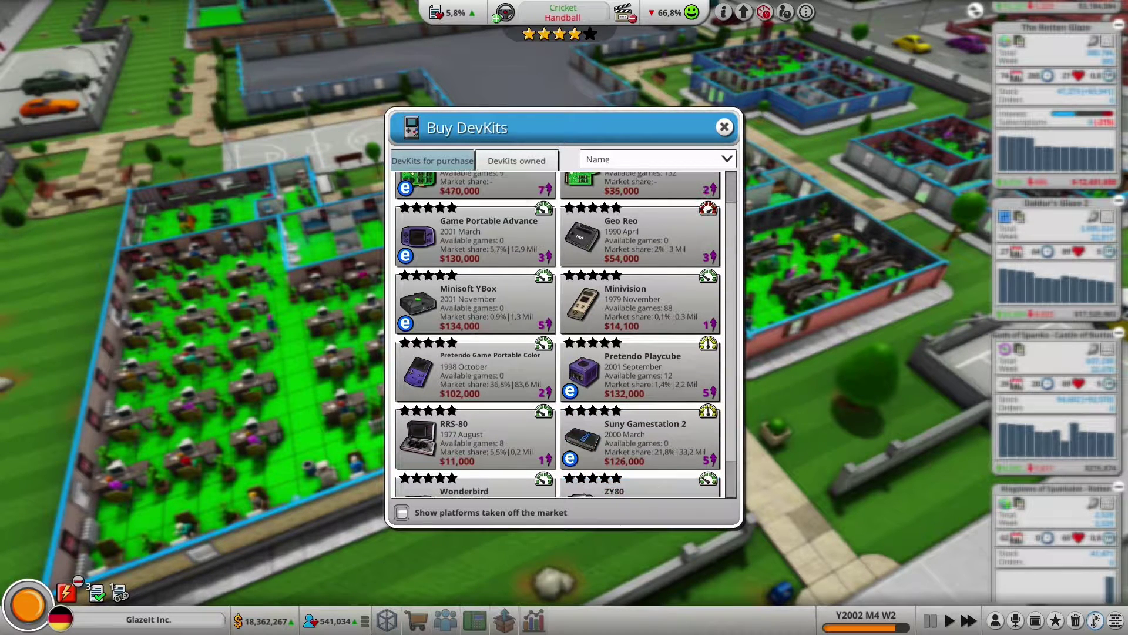
pyautogui.scroll(2, 529, 472)
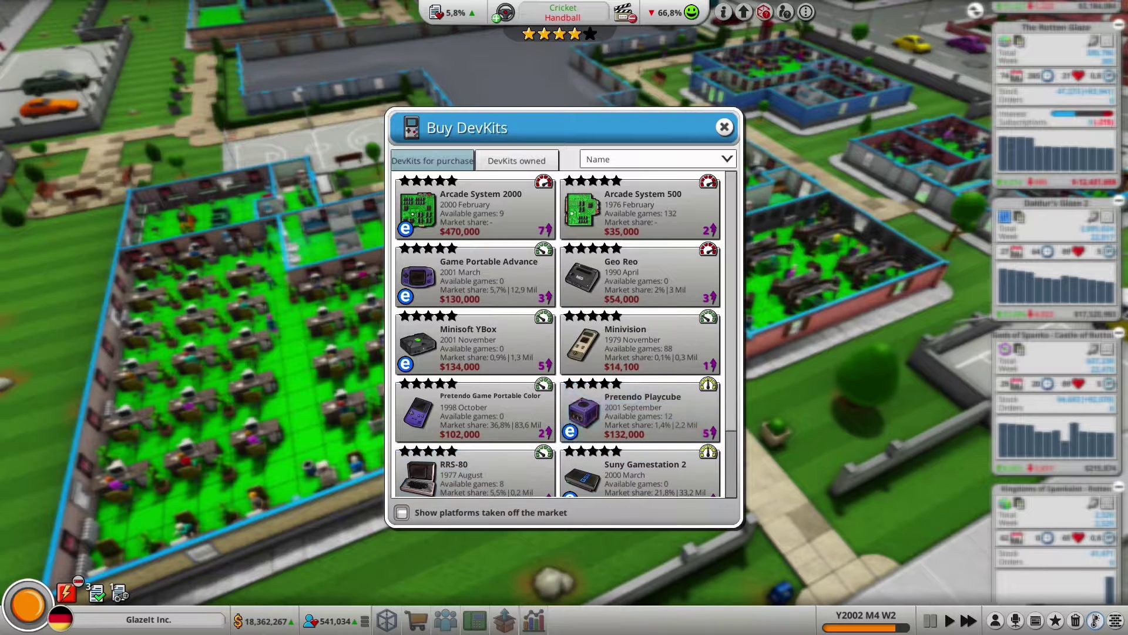
pyautogui.scroll(-3, 639, 326)
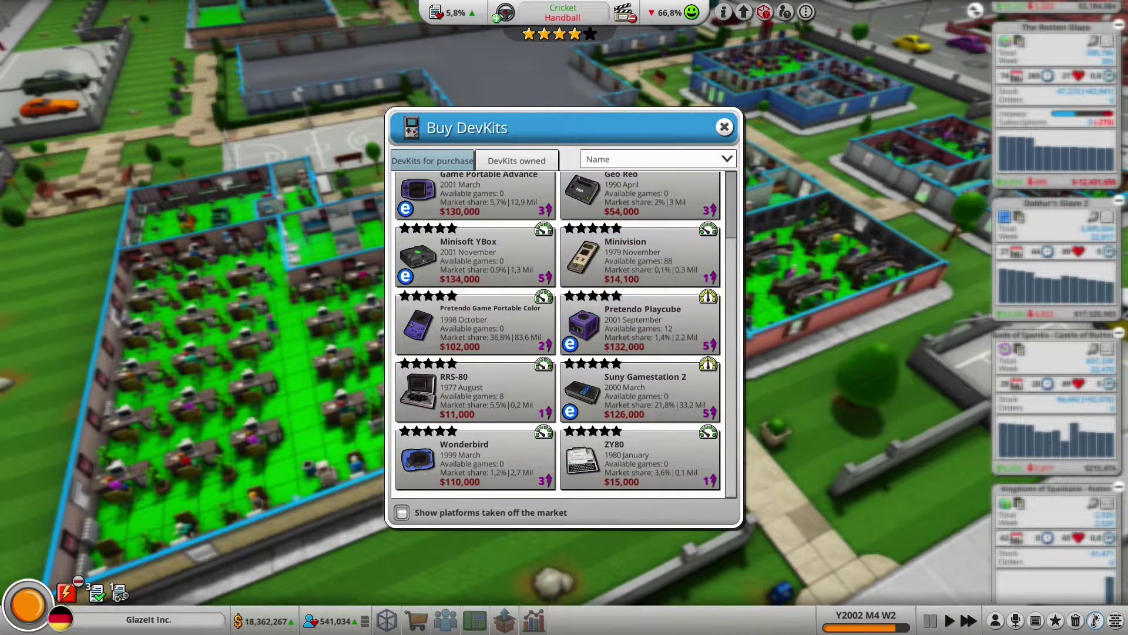
pyautogui.click(725, 127)
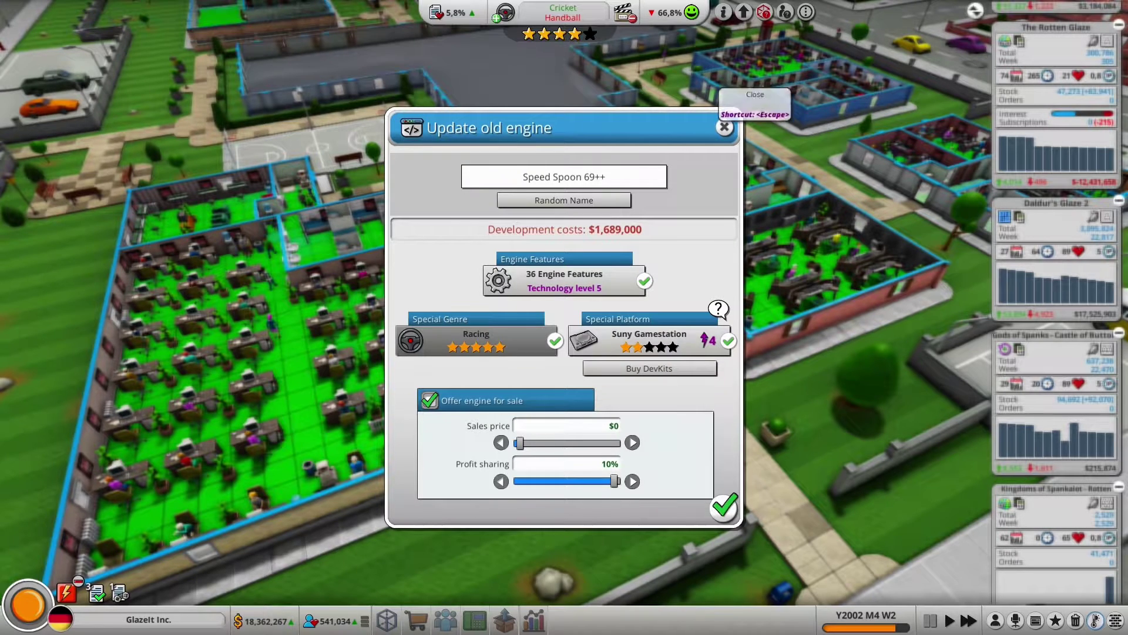
# Step: Inspect Vroom Spoon+++'s special platform choices without changing them
pyautogui.click(725, 127)
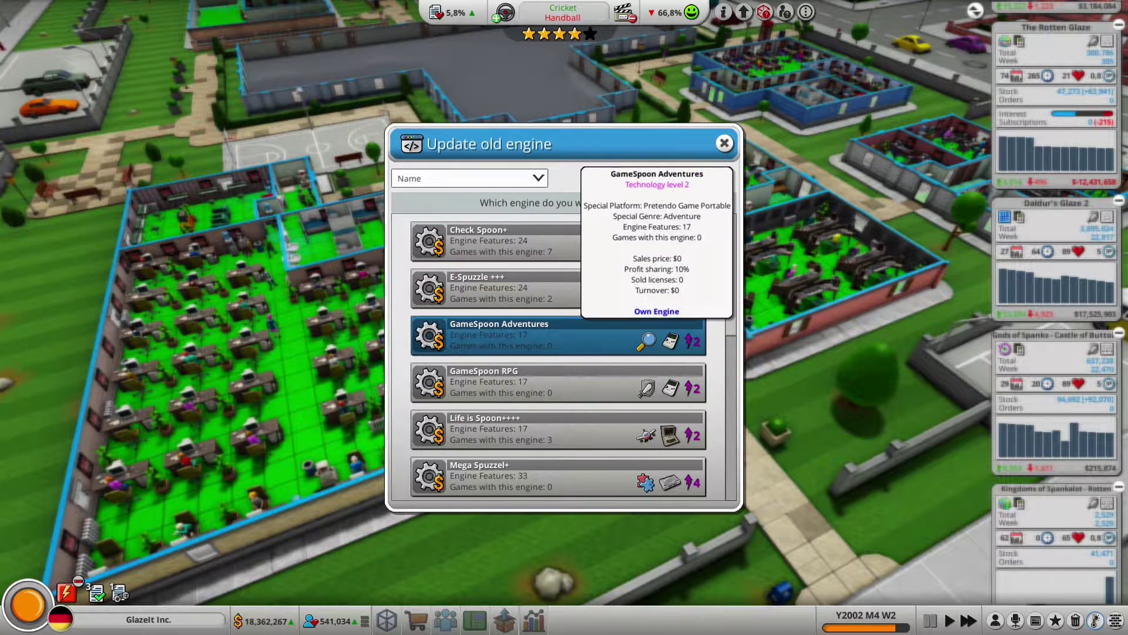
pyautogui.scroll(-1, 558, 423)
pyautogui.scroll(-1, 559, 423)
pyautogui.scroll(-1, 559, 424)
pyautogui.scroll(-1, 558, 424)
pyautogui.scroll(-1, 559, 406)
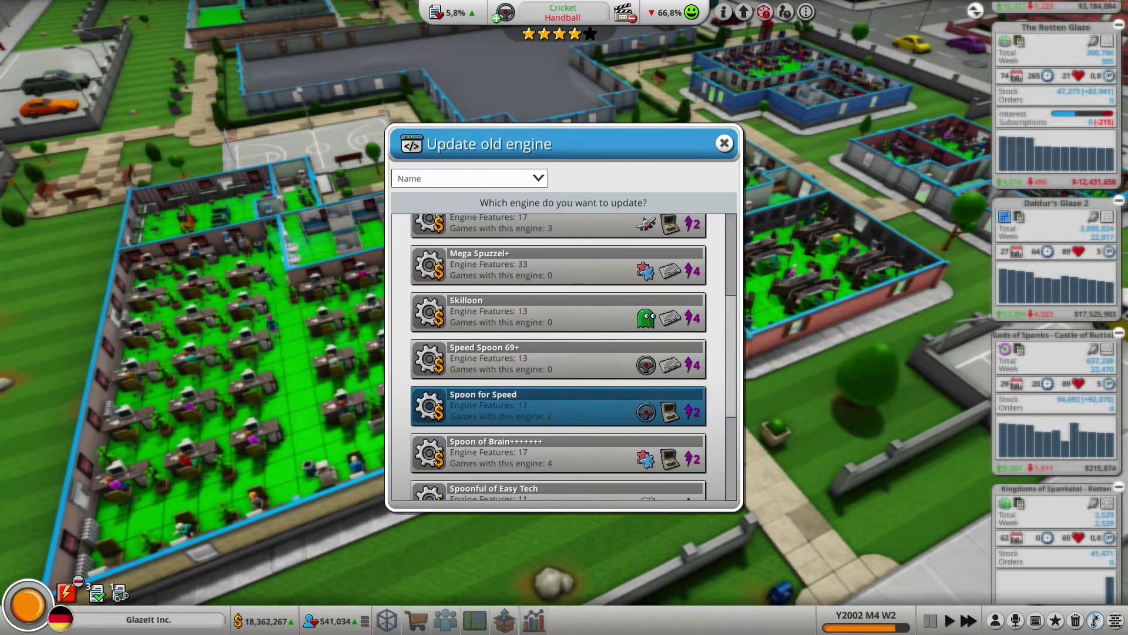
pyautogui.scroll(-2, 558, 405)
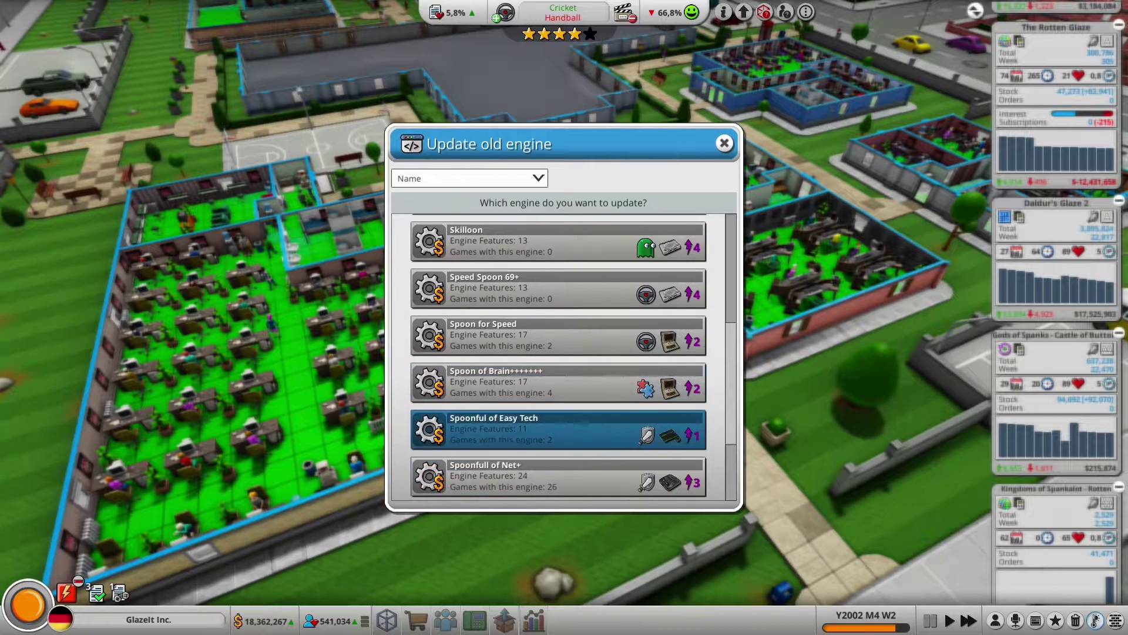
pyautogui.scroll(-2, 558, 379)
pyautogui.scroll(-2, 558, 405)
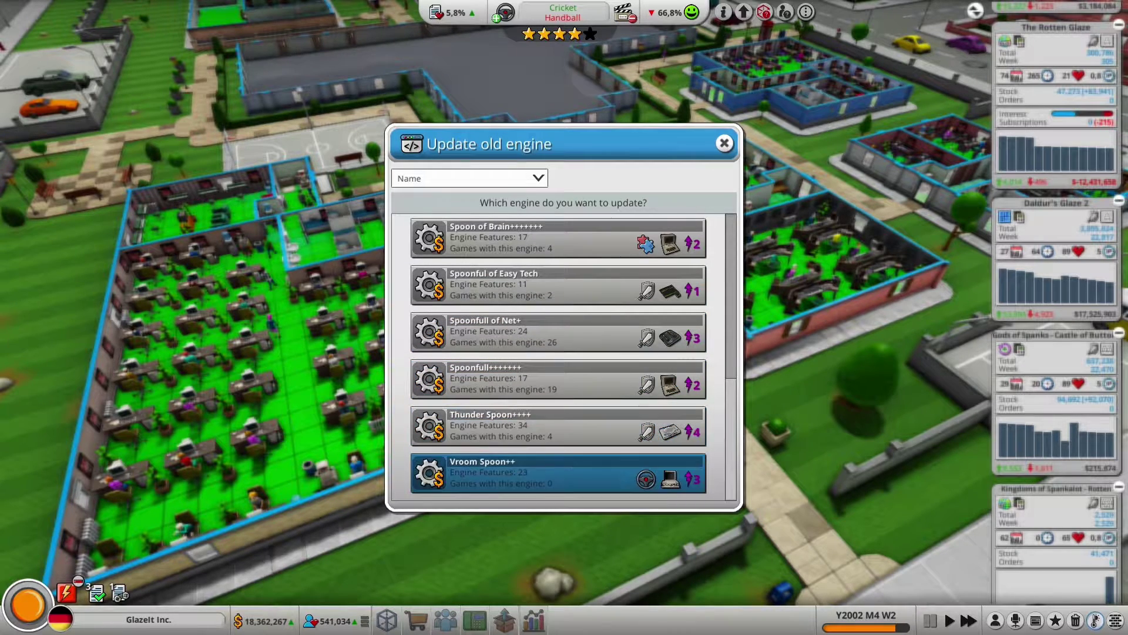
pyautogui.click(558, 472)
pyautogui.click(649, 340)
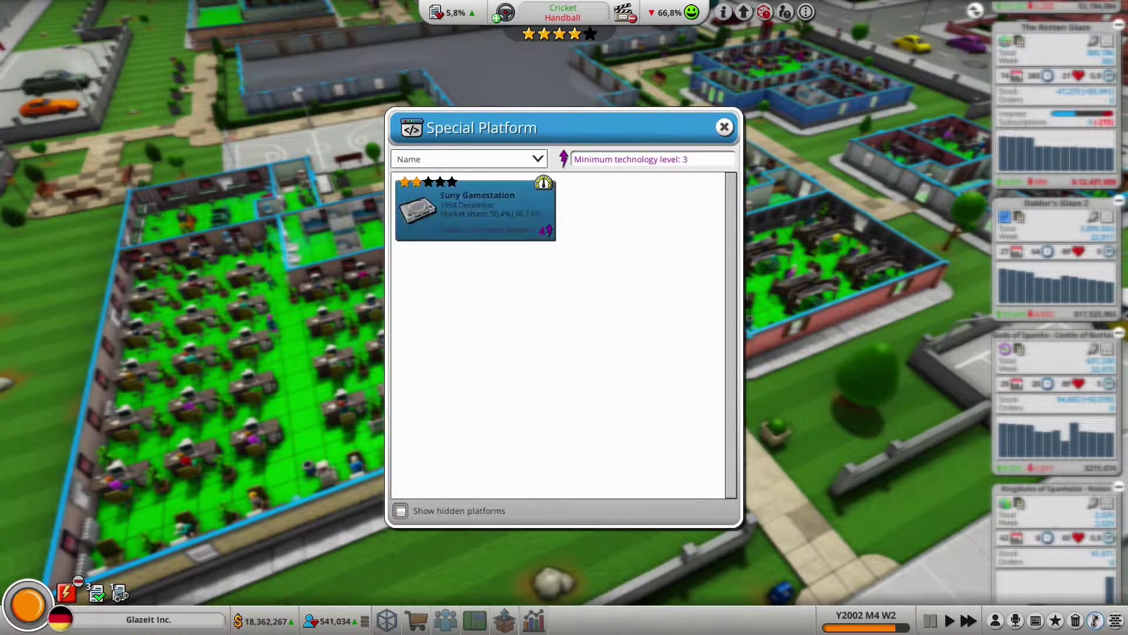
pyautogui.click(476, 212)
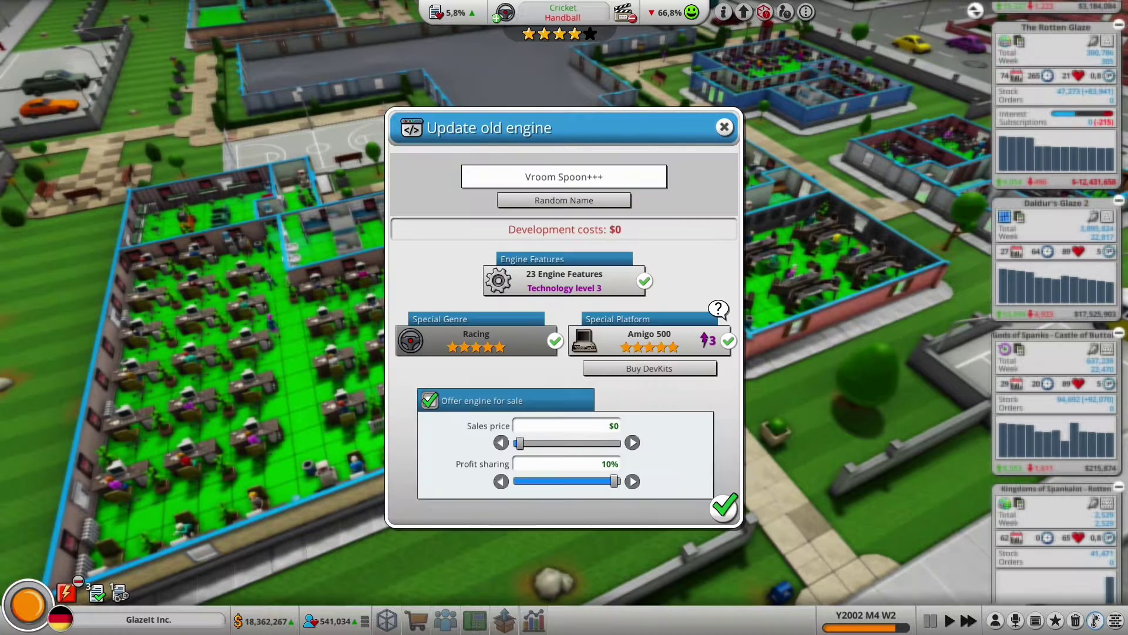
pyautogui.click(649, 340)
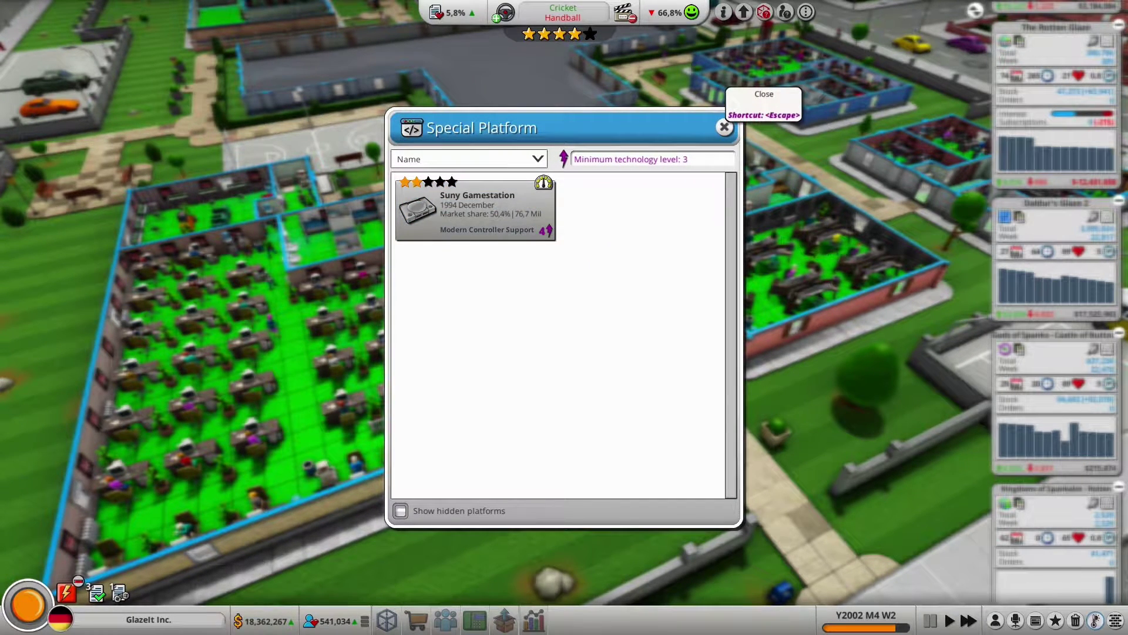
pyautogui.press('Escape')
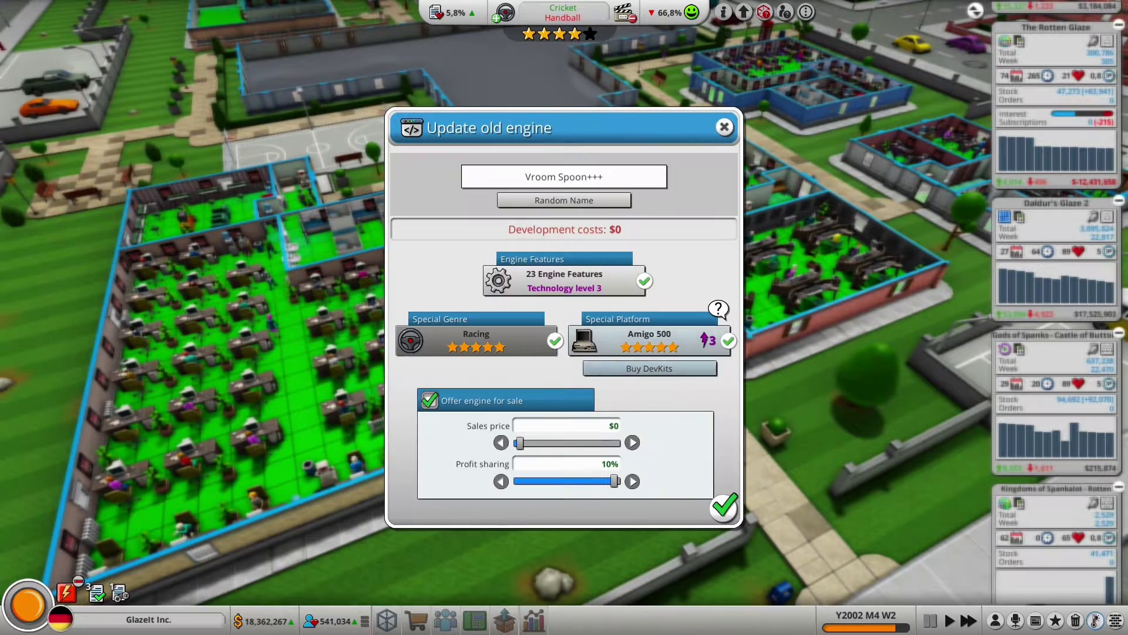
# Step: Browse the dev kit shop briefly and return to the engine list
pyautogui.click(649, 368)
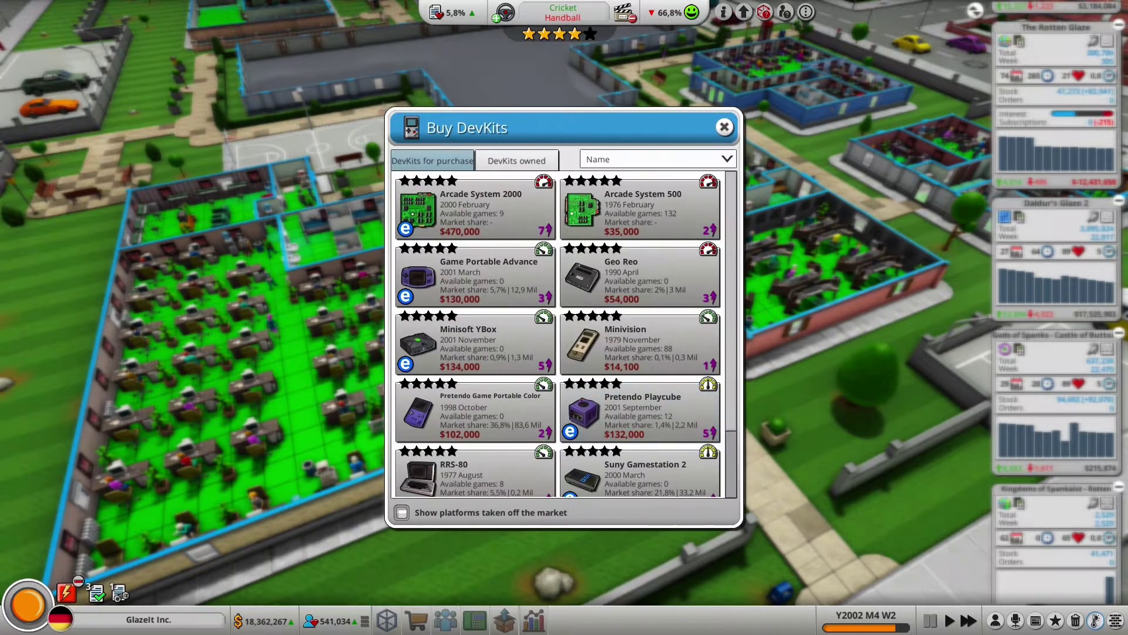
pyautogui.scroll(-2, 565, 335)
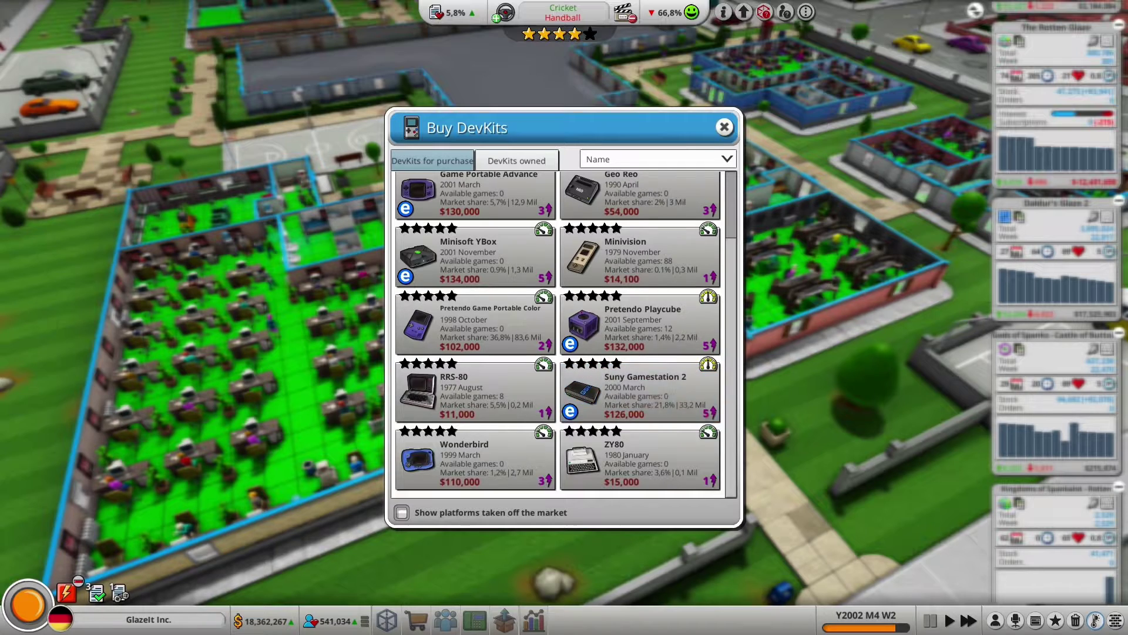
pyautogui.scroll(3, 641, 335)
pyautogui.click(725, 127)
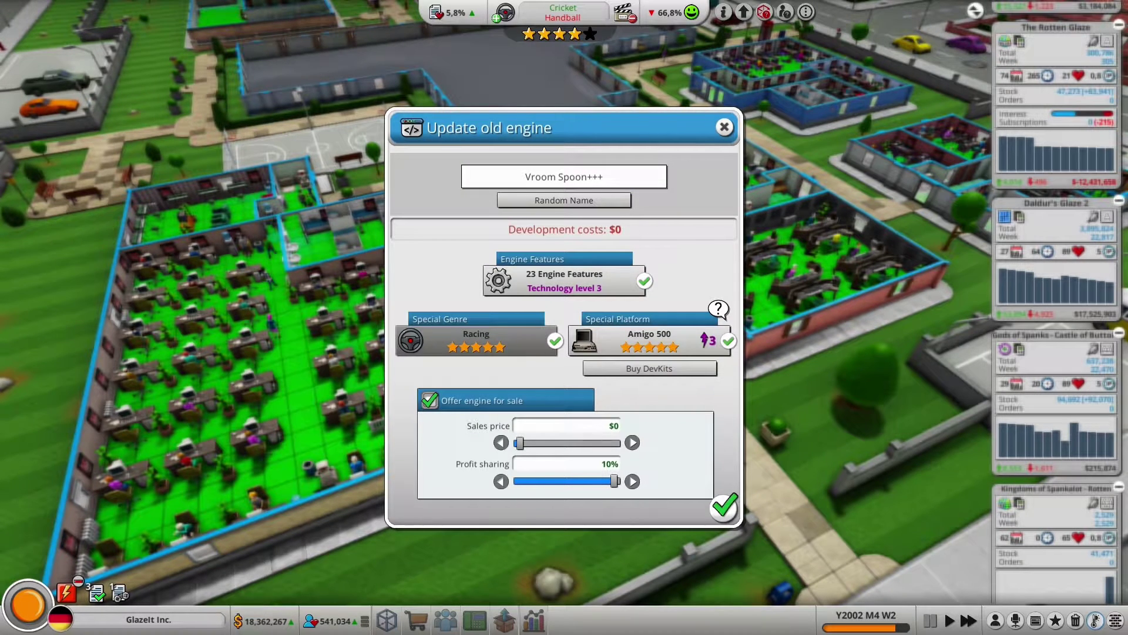
# Step: Select Speed Spoon 69+ for updating with every engine feature enabled, hitting a technology level warning
pyautogui.click(725, 127)
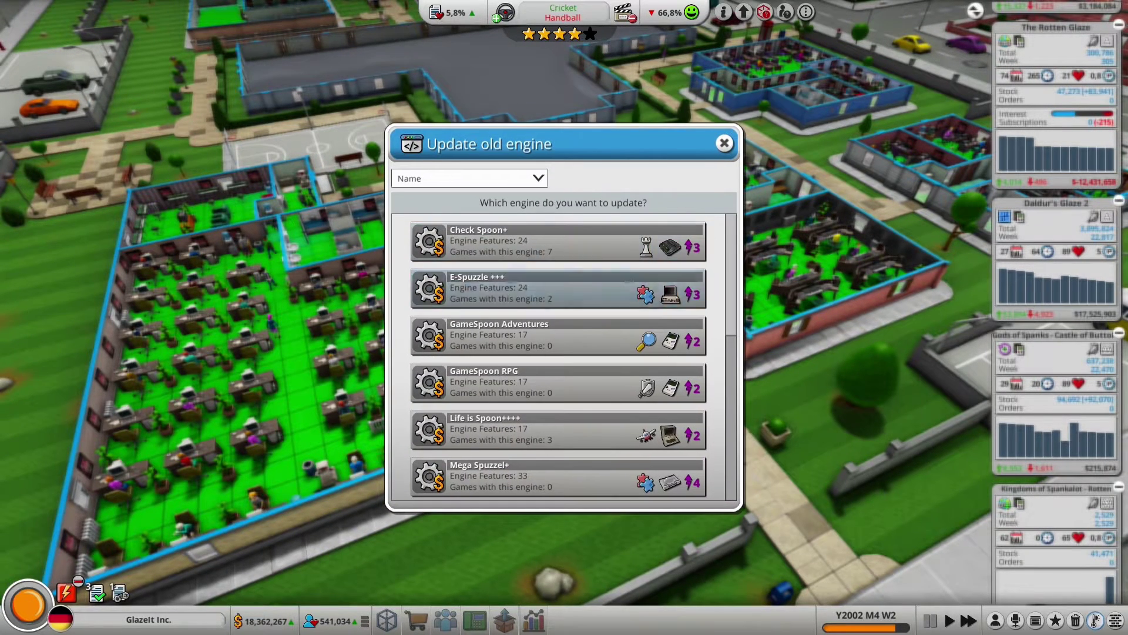
pyautogui.scroll(-4, 558, 335)
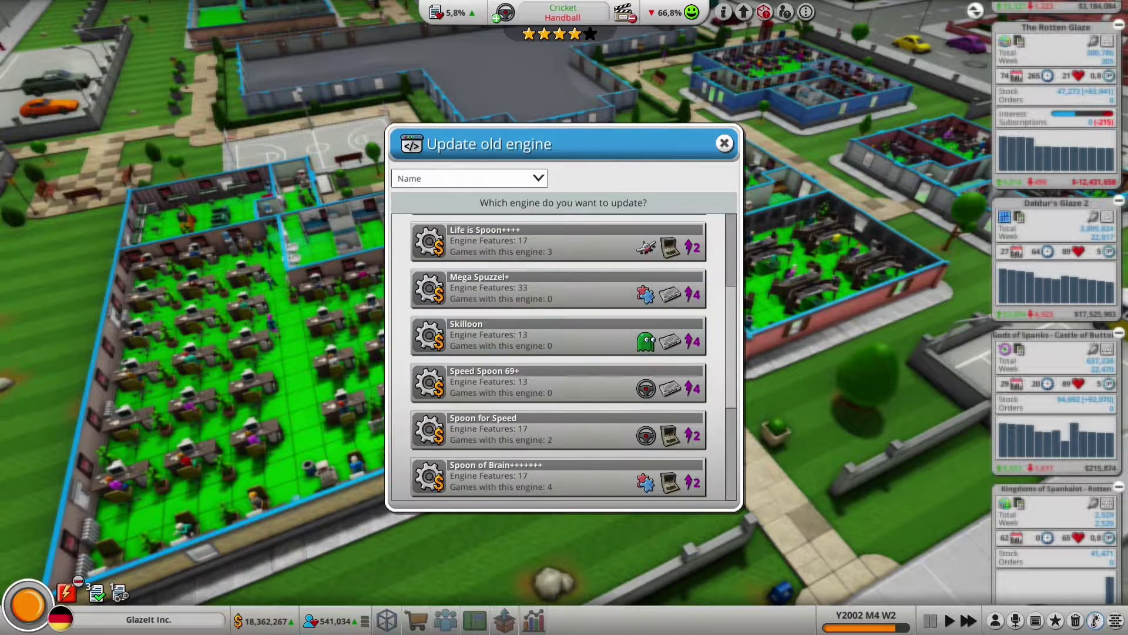
pyautogui.scroll(-2, 558, 317)
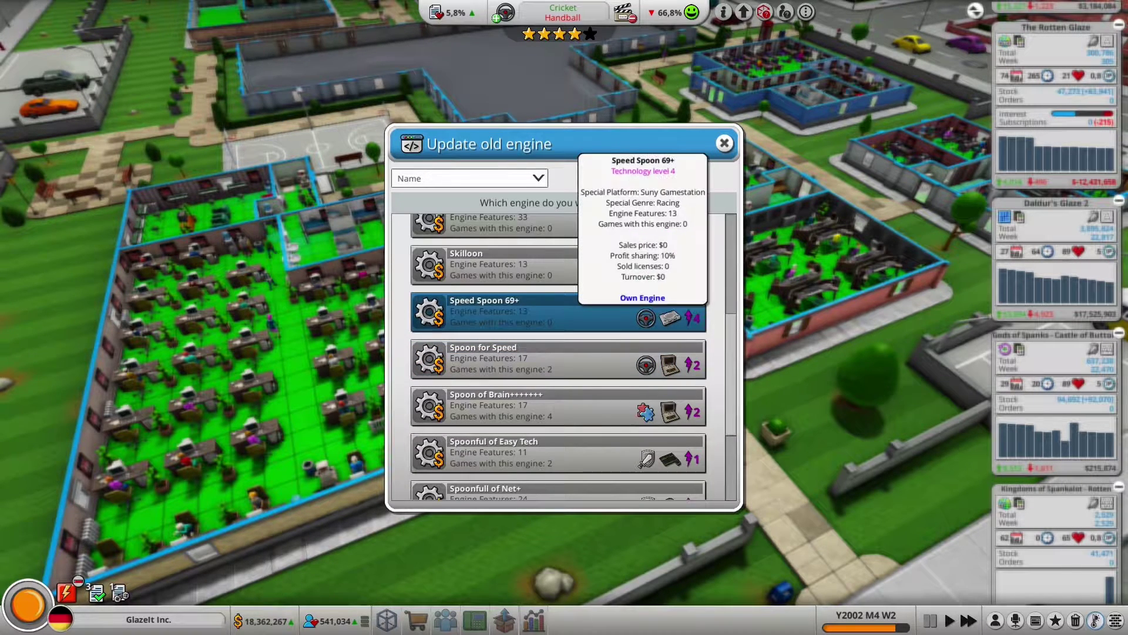
pyautogui.click(528, 311)
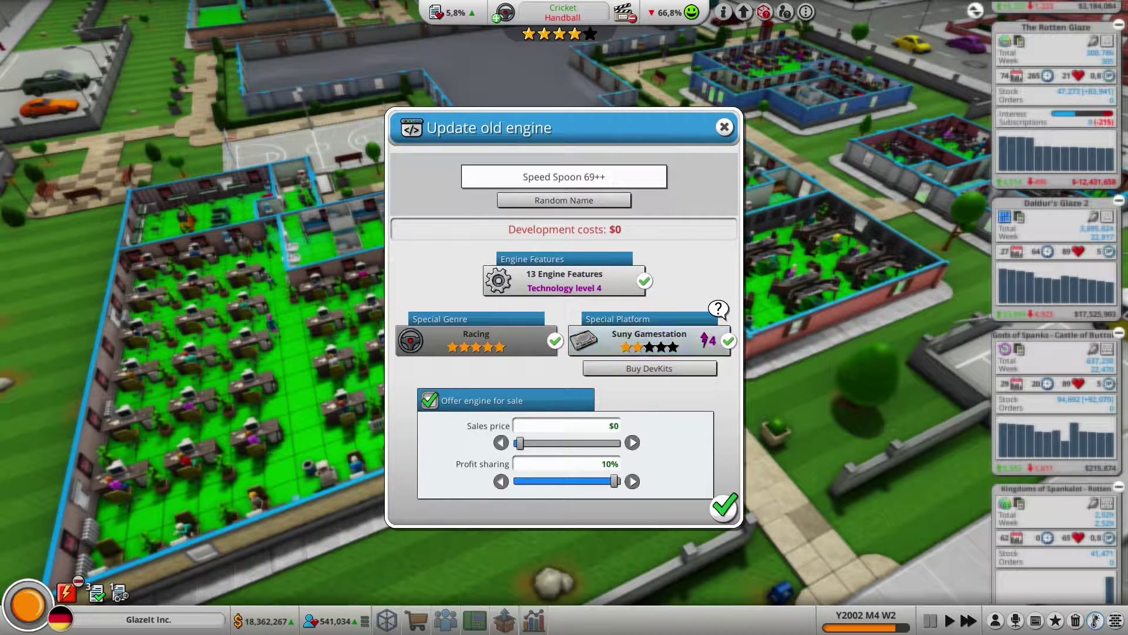
pyautogui.click(564, 281)
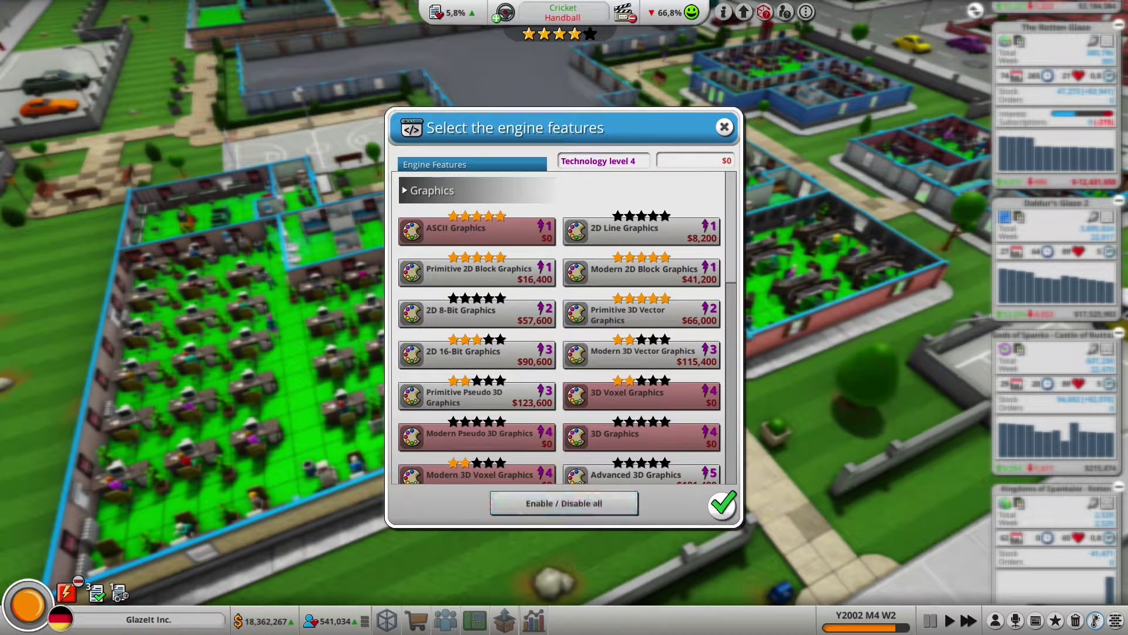
pyautogui.click(565, 503)
pyautogui.click(723, 505)
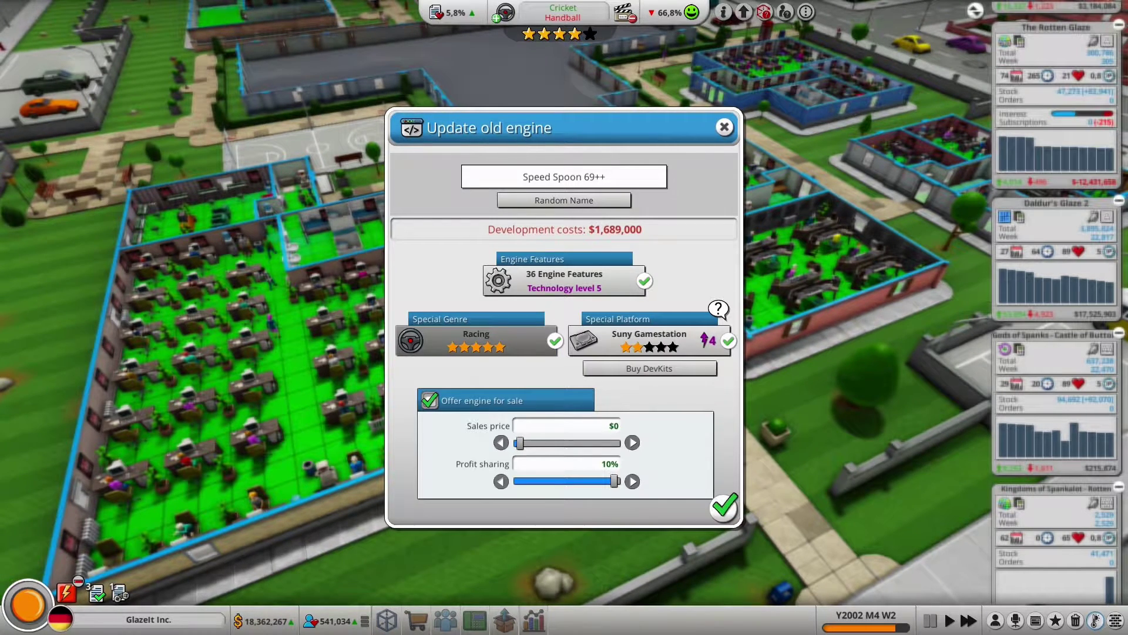
pyautogui.click(726, 507)
pyautogui.click(685, 382)
# Step: Drop Advanced 3D Graphics and Advanced AI to 34 features and start developing the engine update
pyautogui.click(565, 280)
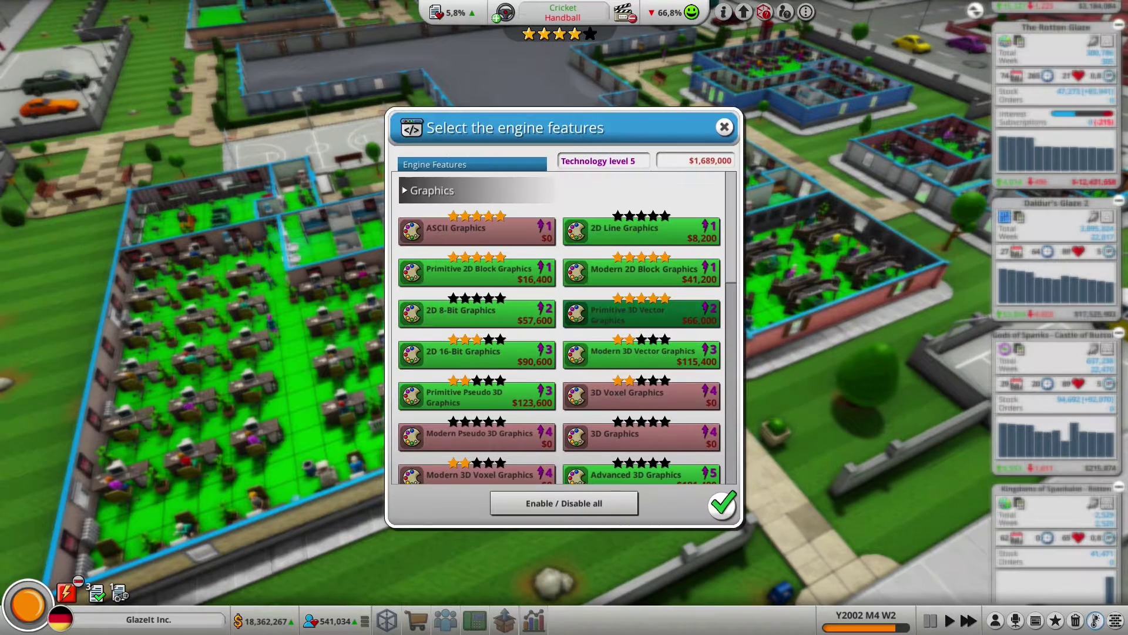
pyautogui.scroll(-3, 564, 336)
pyautogui.click(641, 431)
pyautogui.scroll(-4, 564, 335)
pyautogui.scroll(-4, 565, 335)
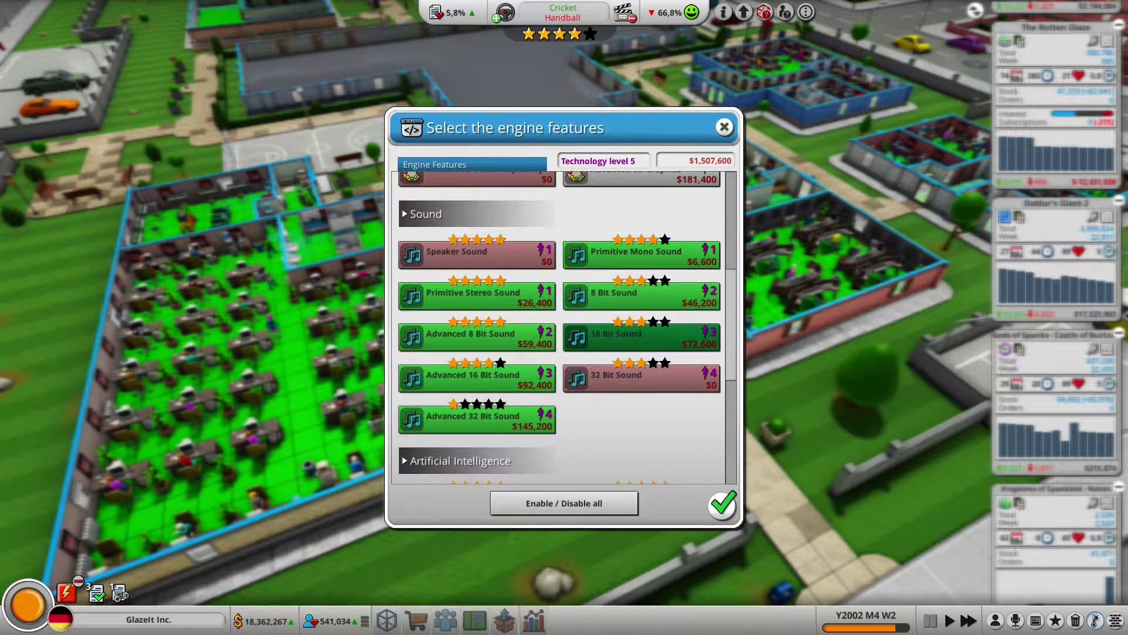
pyautogui.scroll(-4, 564, 336)
pyautogui.scroll(-2, 565, 335)
pyautogui.click(477, 344)
pyautogui.scroll(-1, 476, 343)
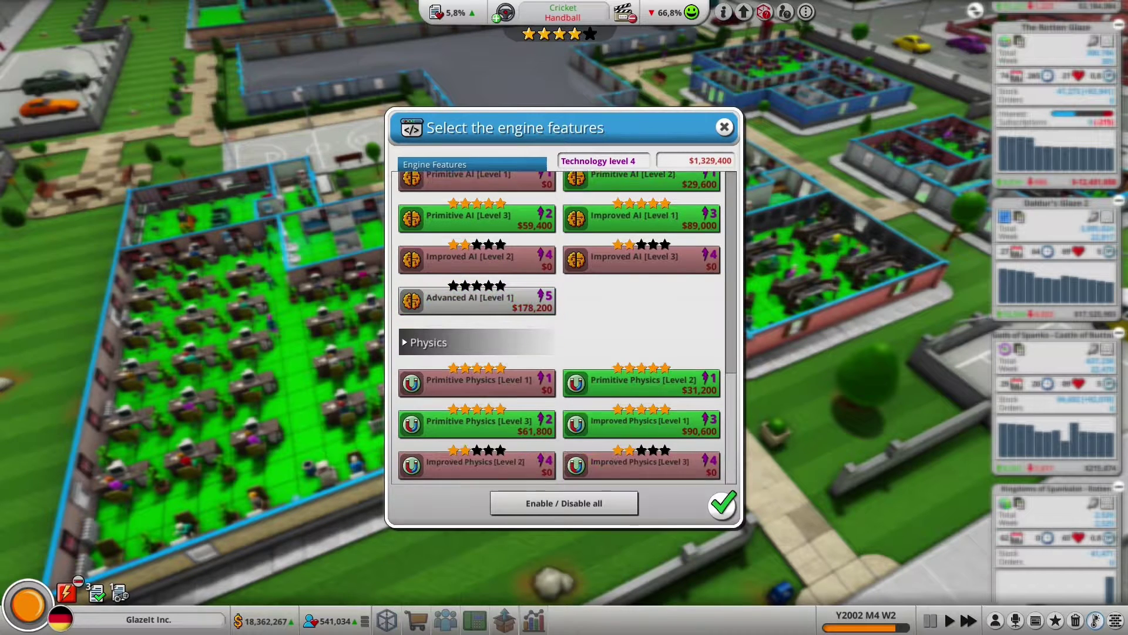
pyautogui.scroll(3, 564, 336)
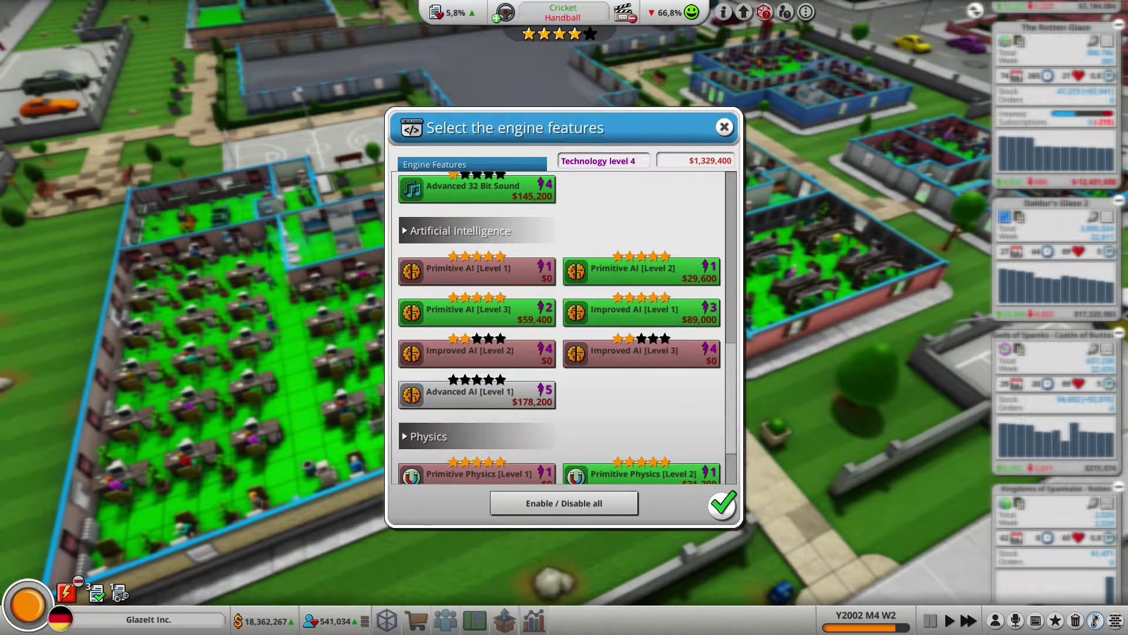
pyautogui.scroll(3, 564, 335)
pyautogui.scroll(3, 565, 335)
pyautogui.scroll(2, 564, 335)
pyautogui.scroll(2, 564, 335)
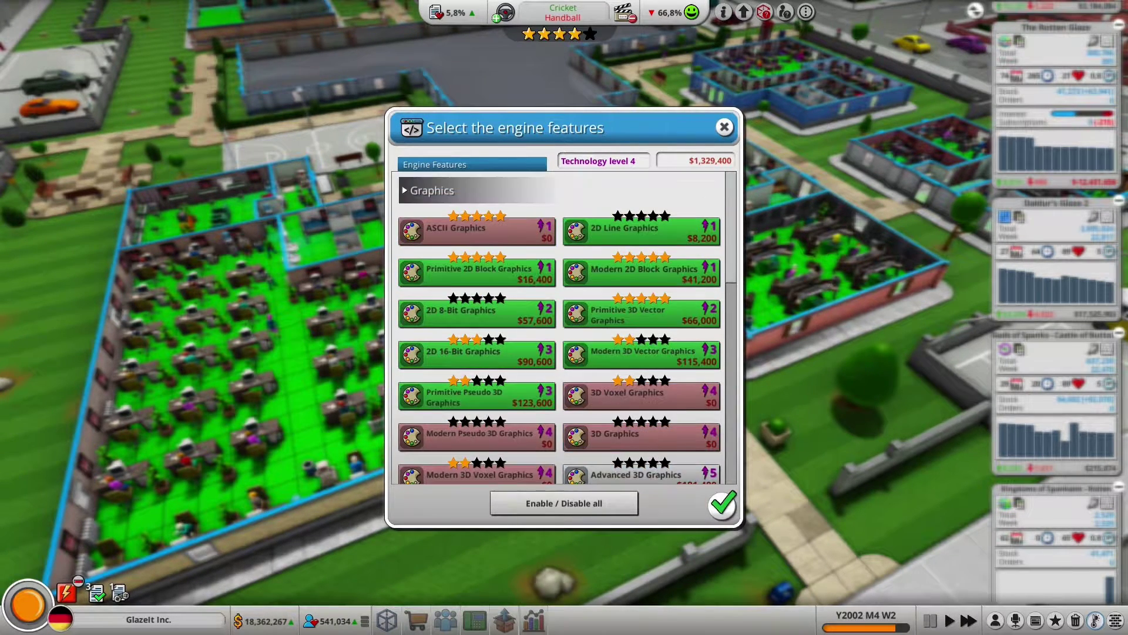
pyautogui.click(723, 504)
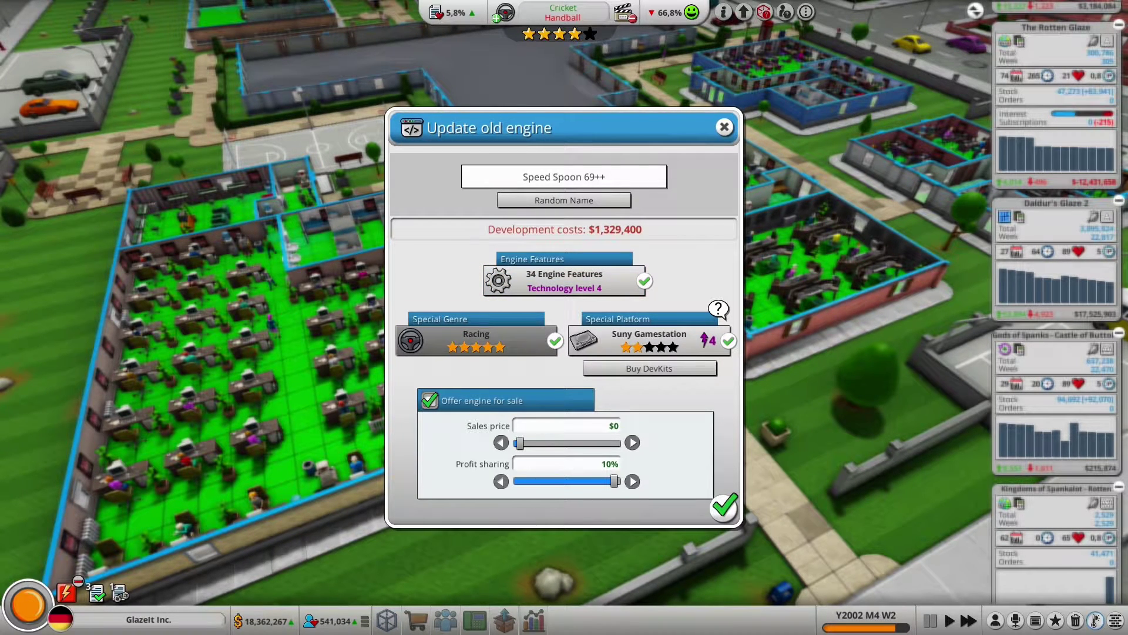
pyautogui.click(723, 507)
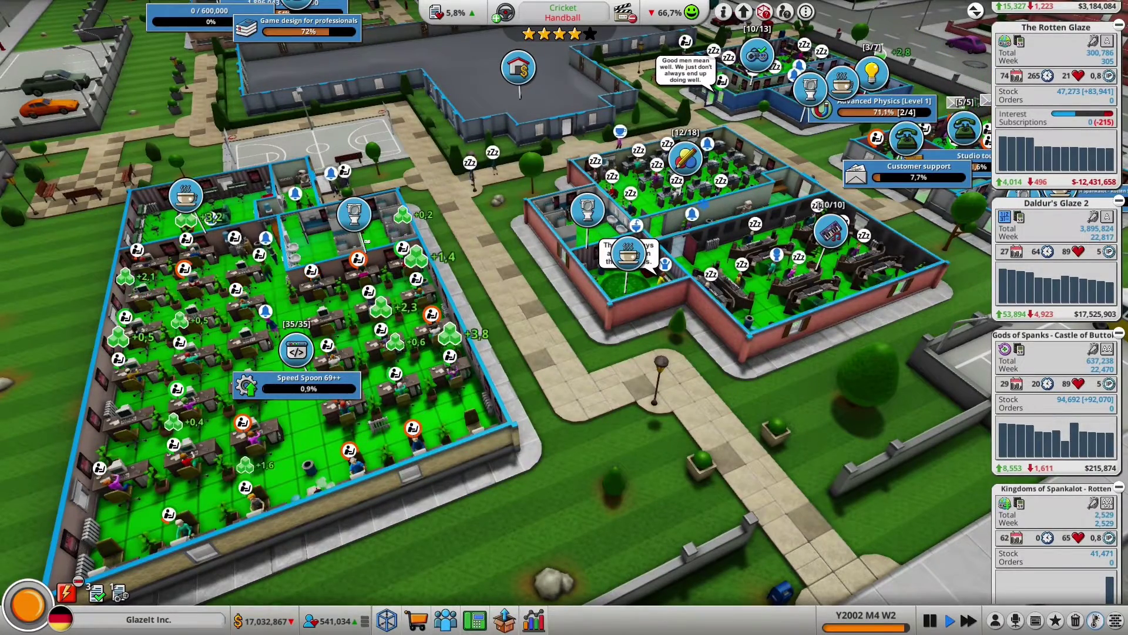
pyautogui.press('w')
pyautogui.scroll(3, 564, 317)
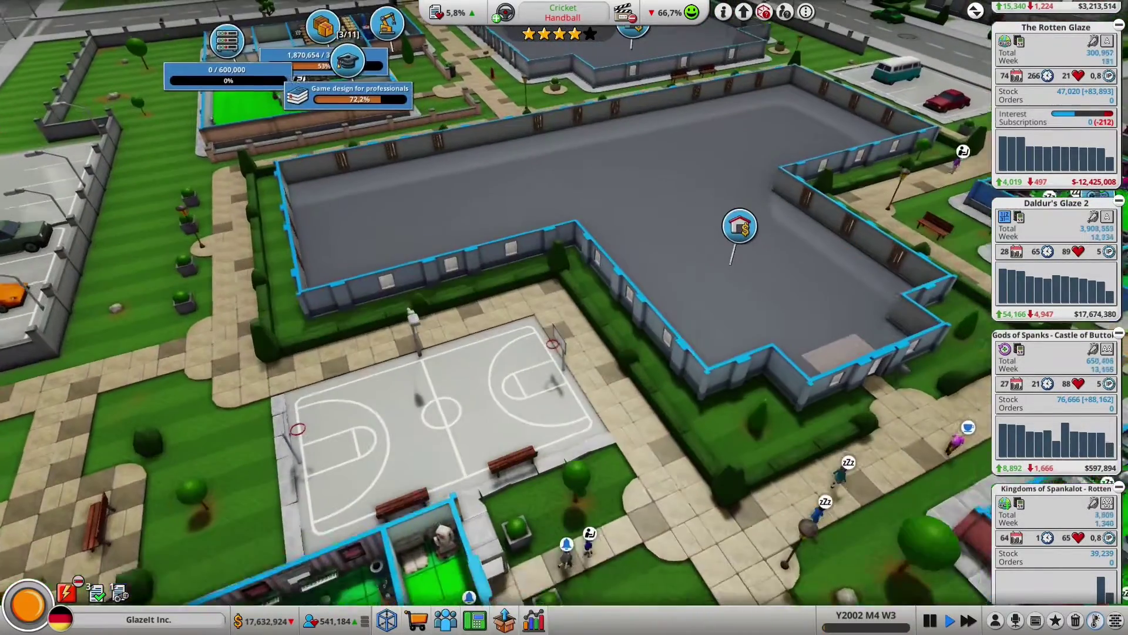
pyautogui.press('w')
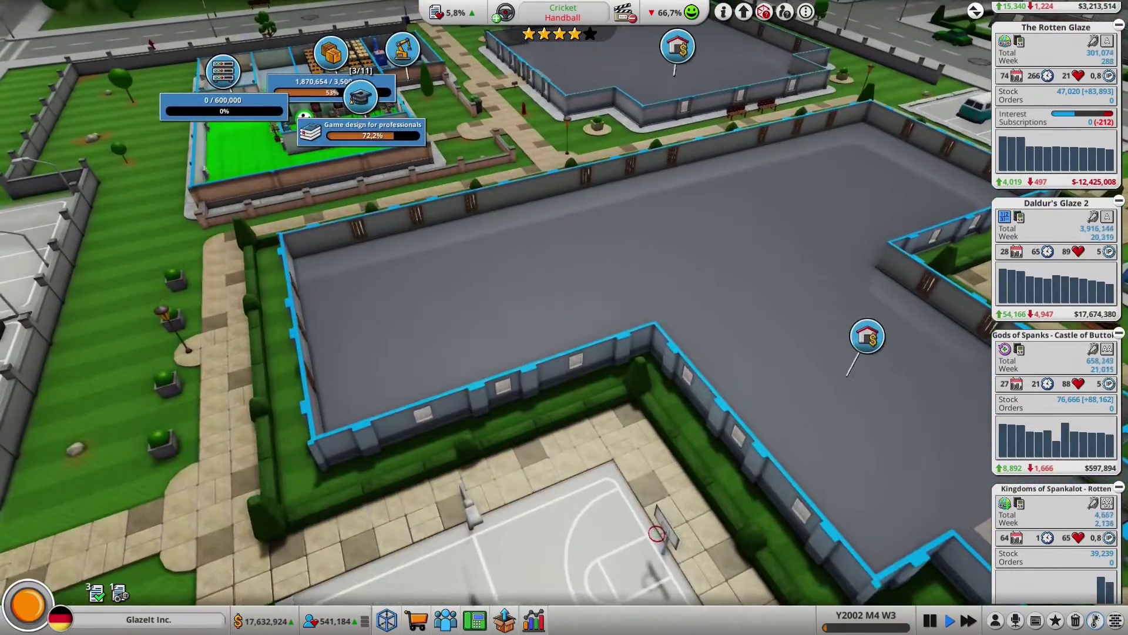
pyautogui.press('w')
pyautogui.press('q')
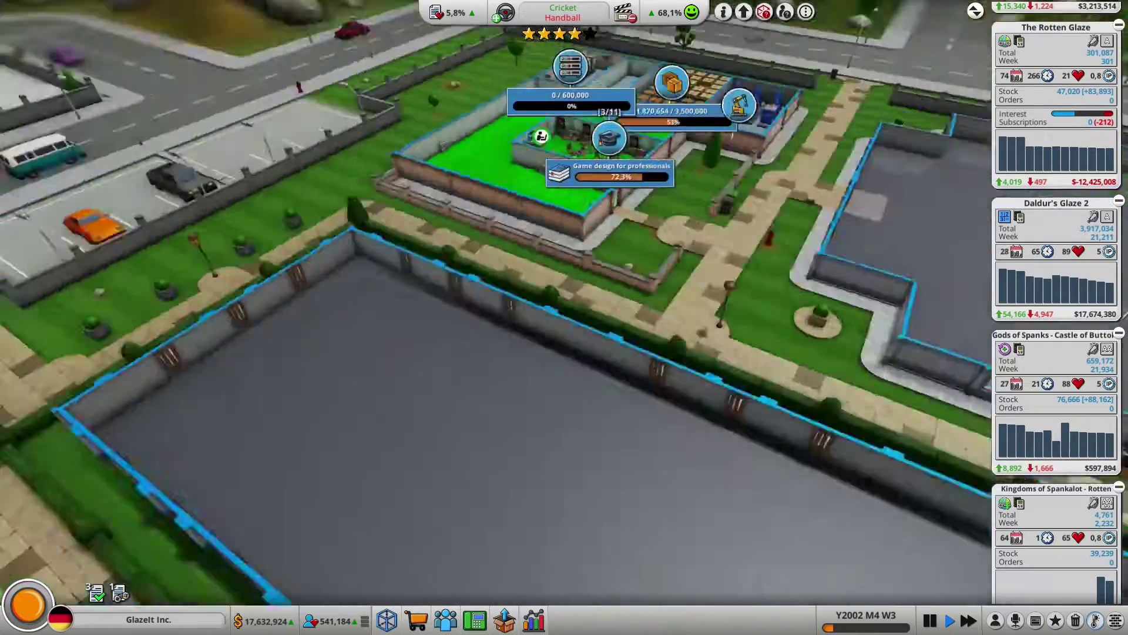
pyautogui.scroll(-3, 564, 318)
pyautogui.press('q')
pyautogui.scroll(3, 564, 318)
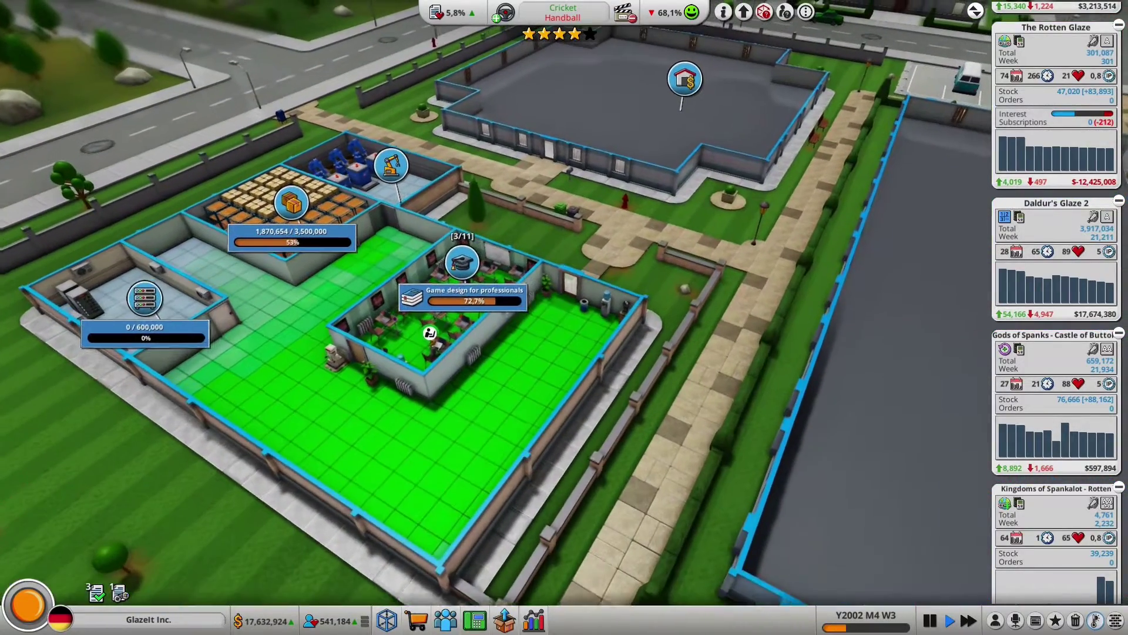
pyautogui.scroll(2, 564, 317)
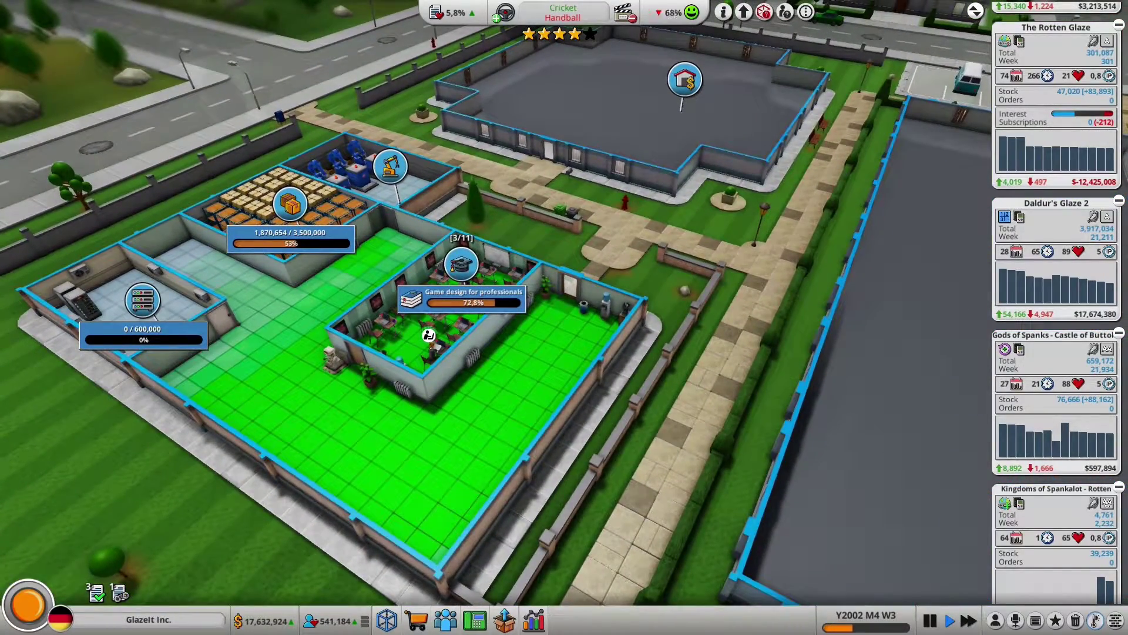
pyautogui.press('e')
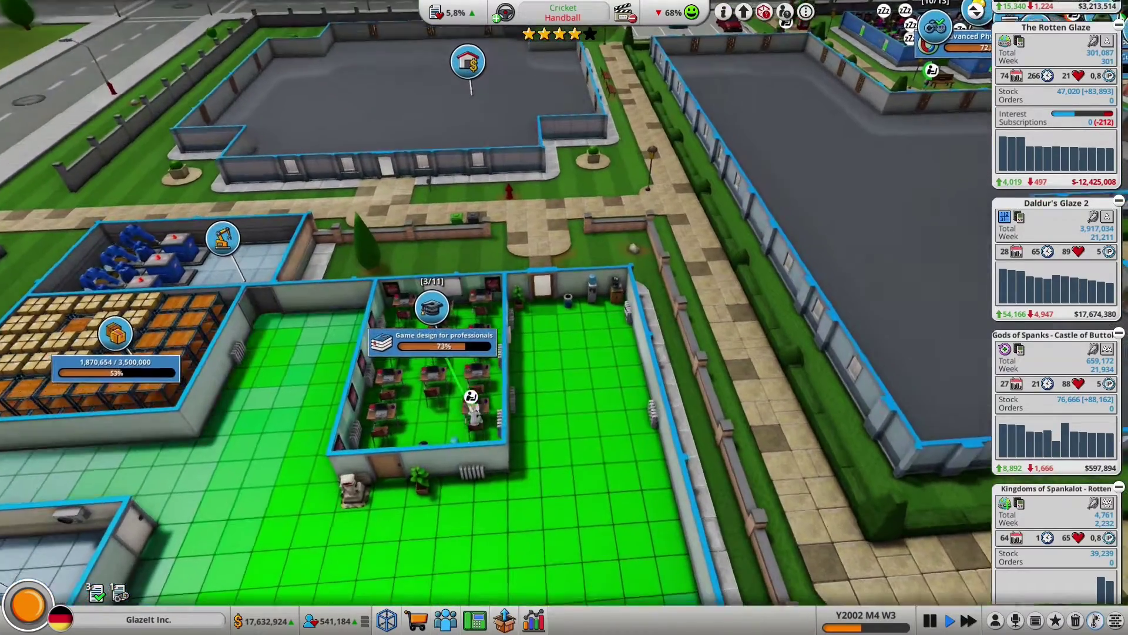
pyautogui.scroll(4, 564, 317)
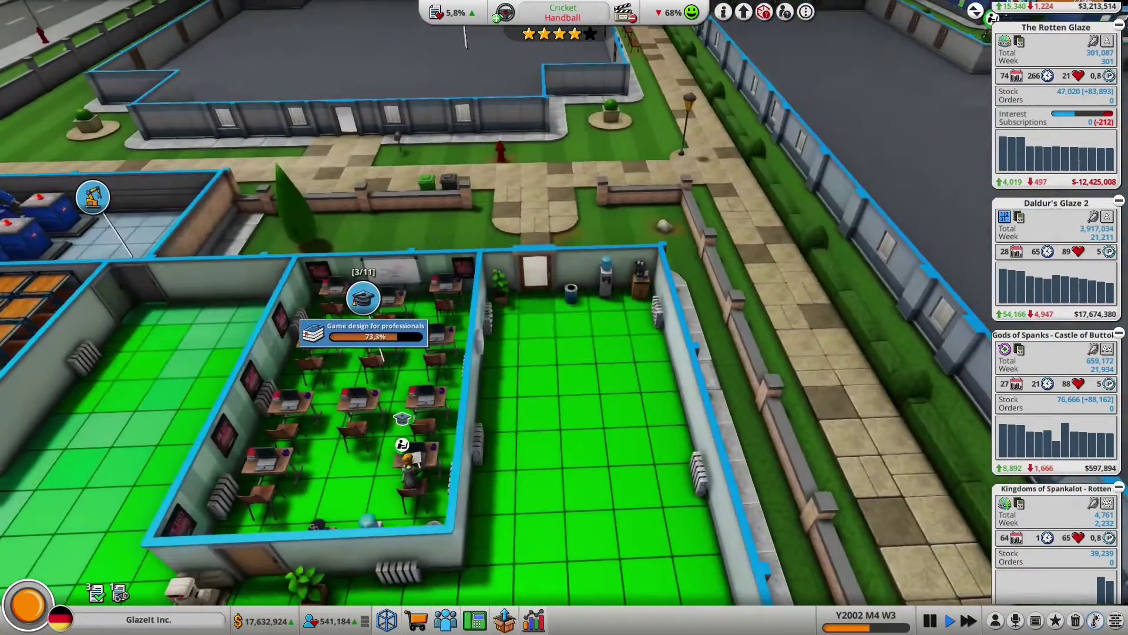
pyautogui.click(445, 620)
pyautogui.click(483, 563)
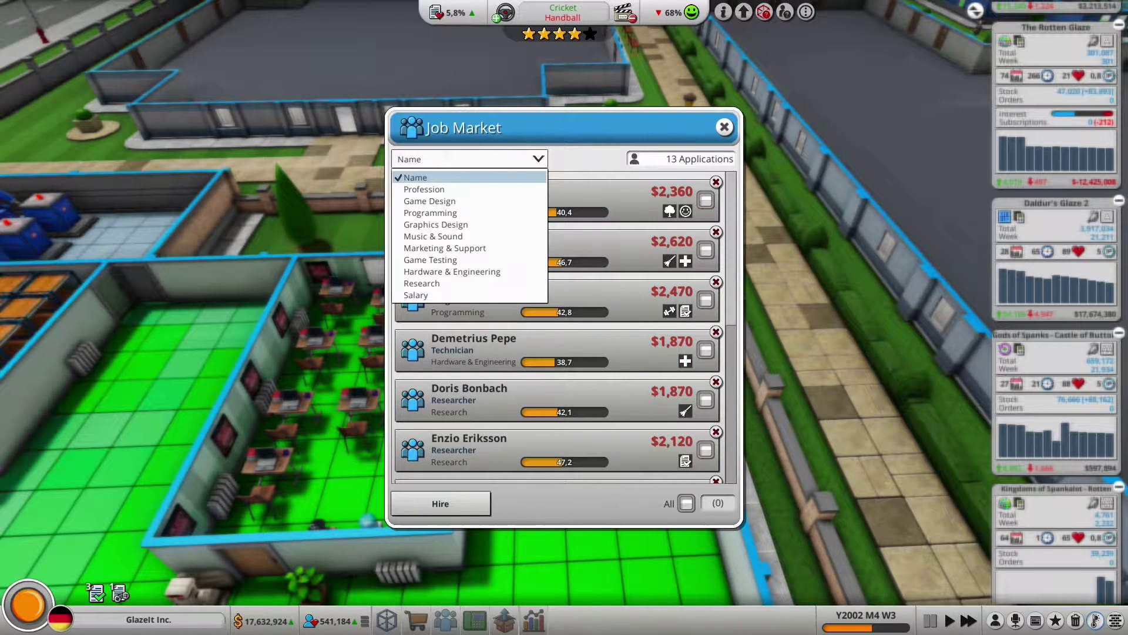
pyautogui.click(430, 201)
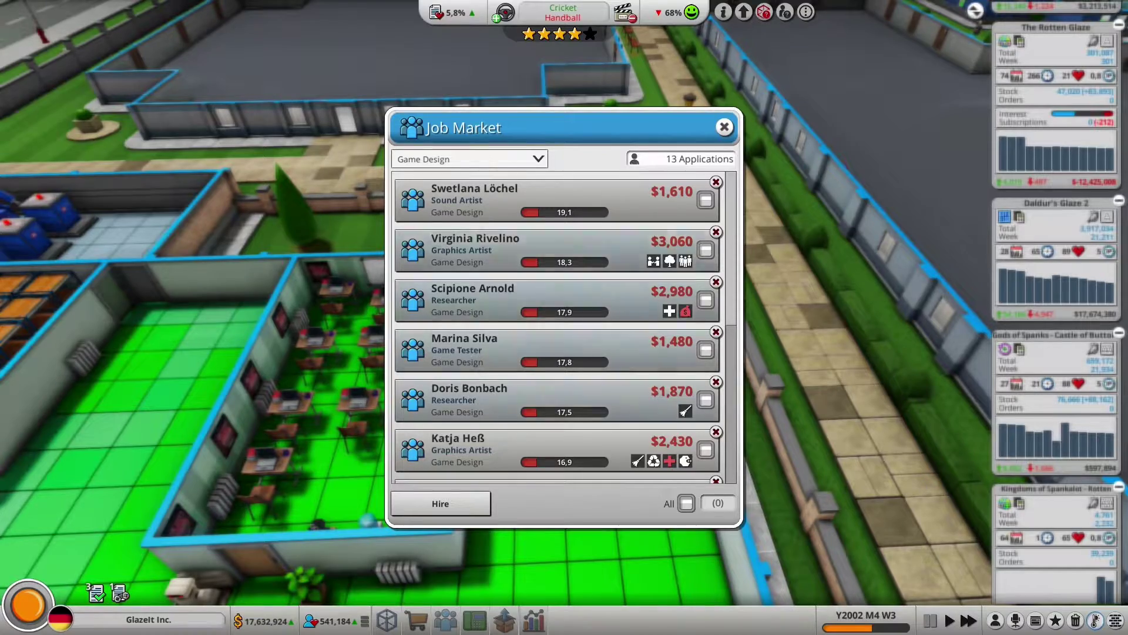
pyautogui.press('Escape')
pyautogui.scroll(-3, 565, 318)
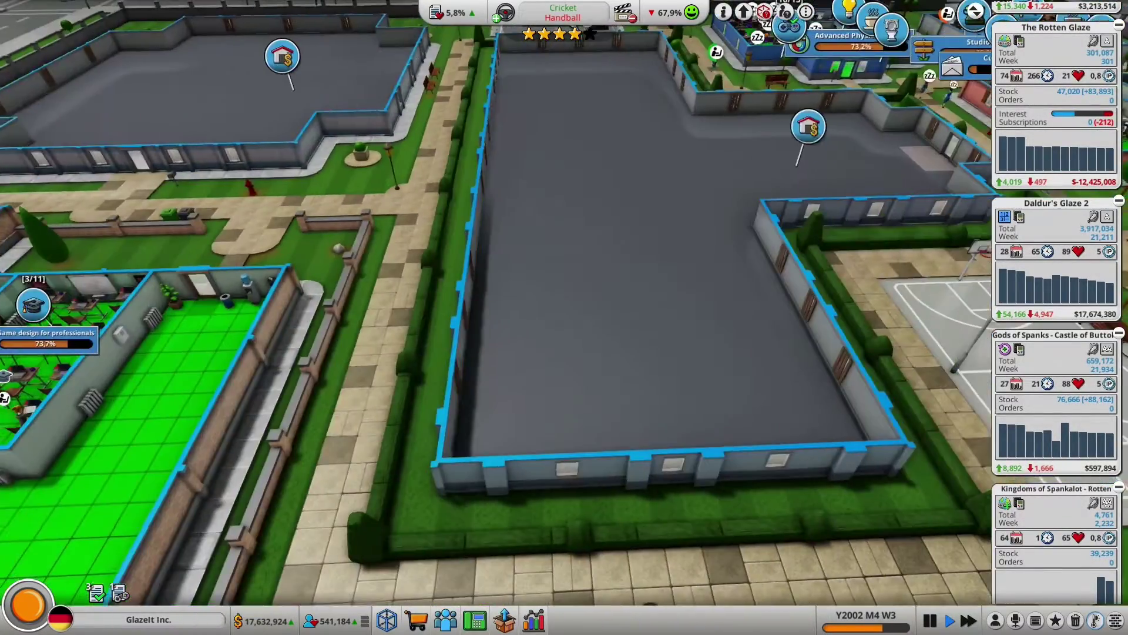
pyautogui.moveTo(564, 317); pyautogui.dragTo(177, 441)
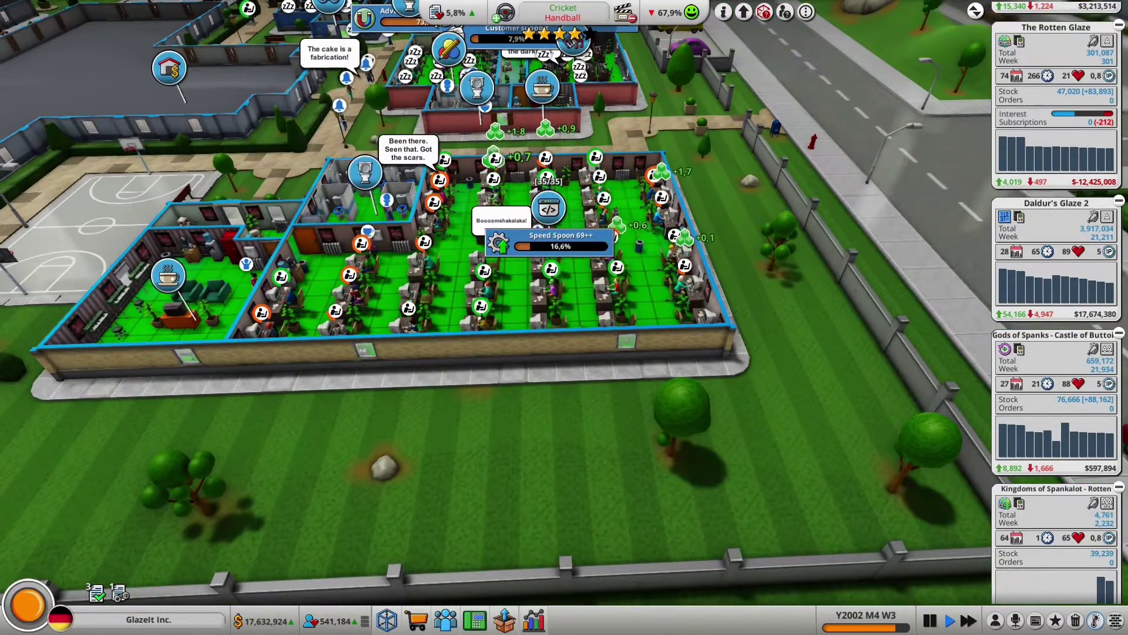
pyautogui.moveTo(564, 397); pyautogui.dragTo(617, 414)
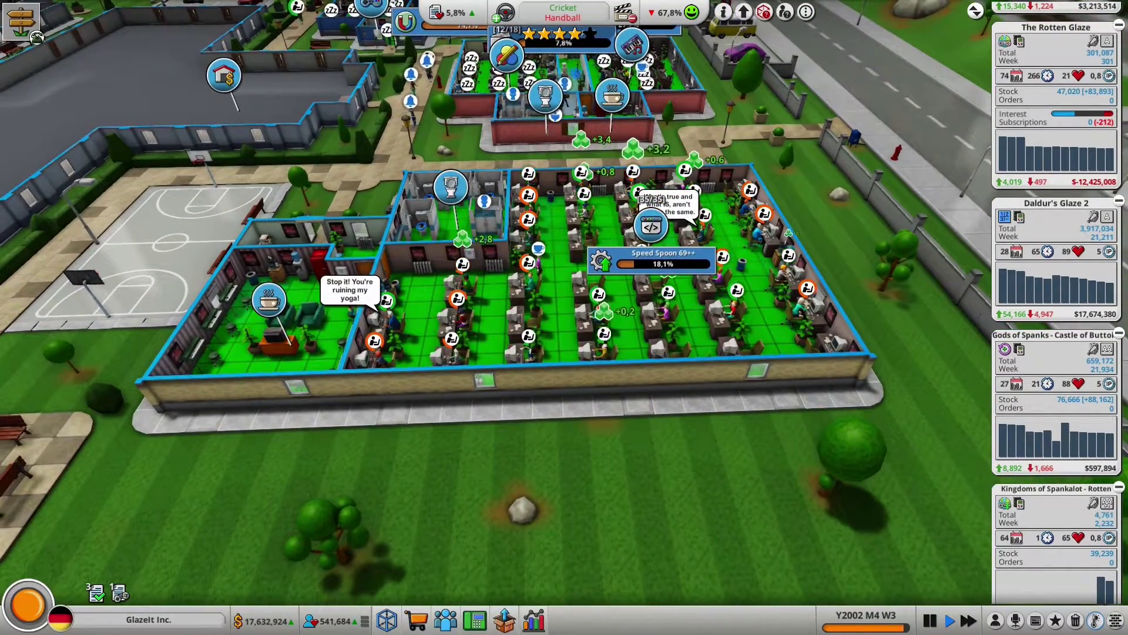
pyautogui.moveTo(564, 353)
pyautogui.mouseDown()
pyautogui.moveTo(670, 371)
pyautogui.moveTo(441, 423)
pyautogui.mouseUp()
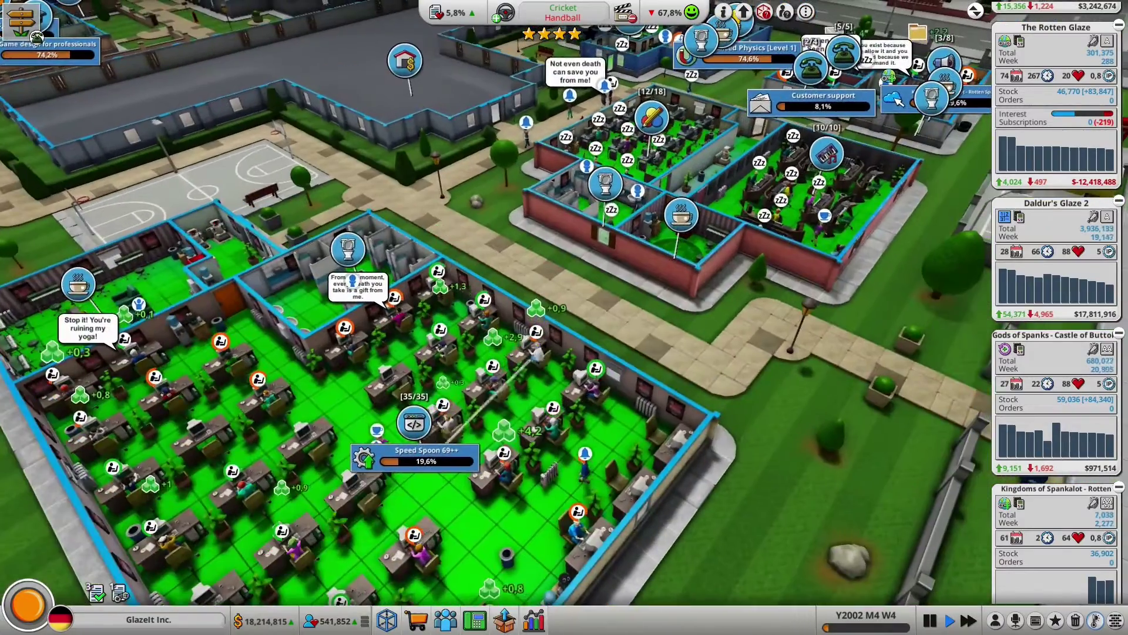
pyautogui.moveTo(705, 352); pyautogui.dragTo(441, 485)
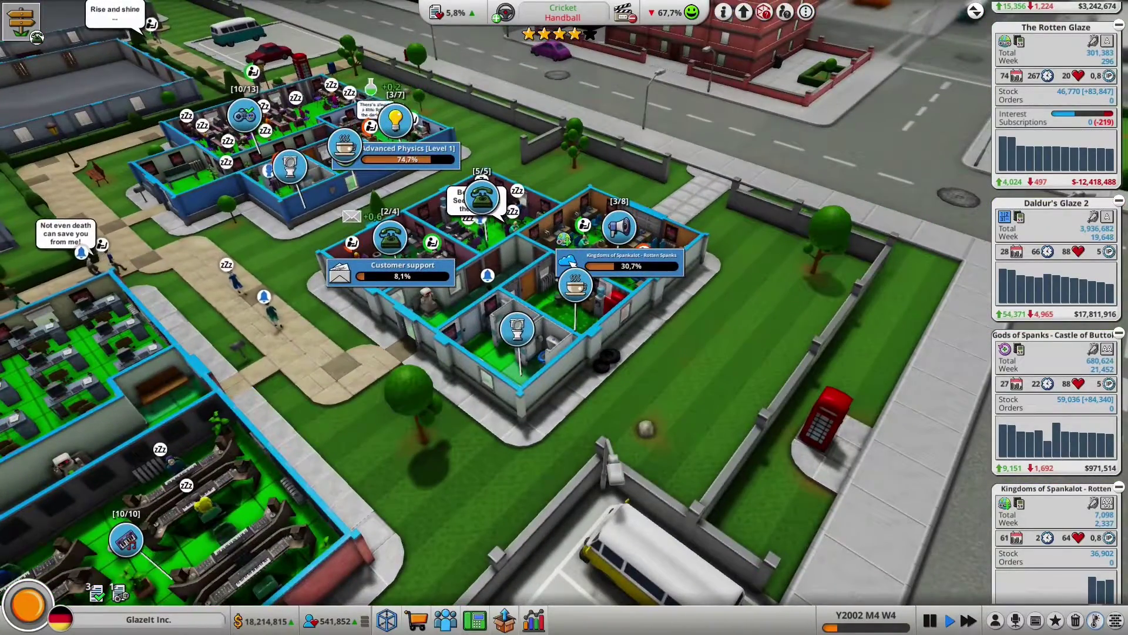
pyautogui.scroll(-1, 1058, 353)
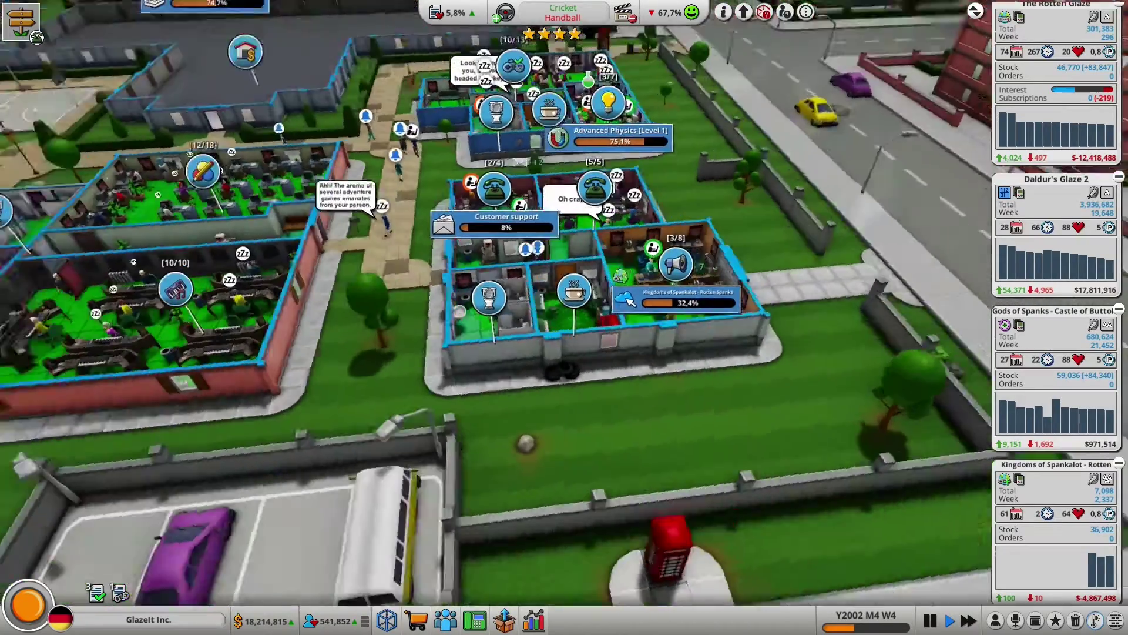
pyautogui.moveTo(511, 217); pyautogui.dragTo(657, 231)
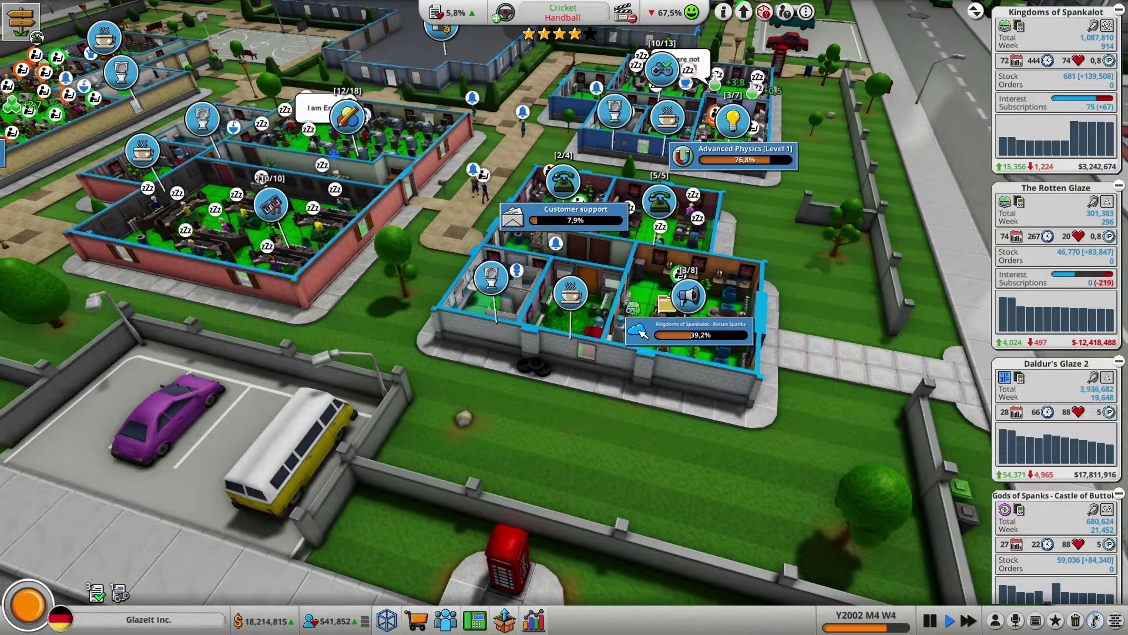
pyautogui.moveTo(641, 331)
pyautogui.mouseDown()
pyautogui.moveTo(581, 333)
pyautogui.moveTo(793, 442)
pyautogui.mouseUp()
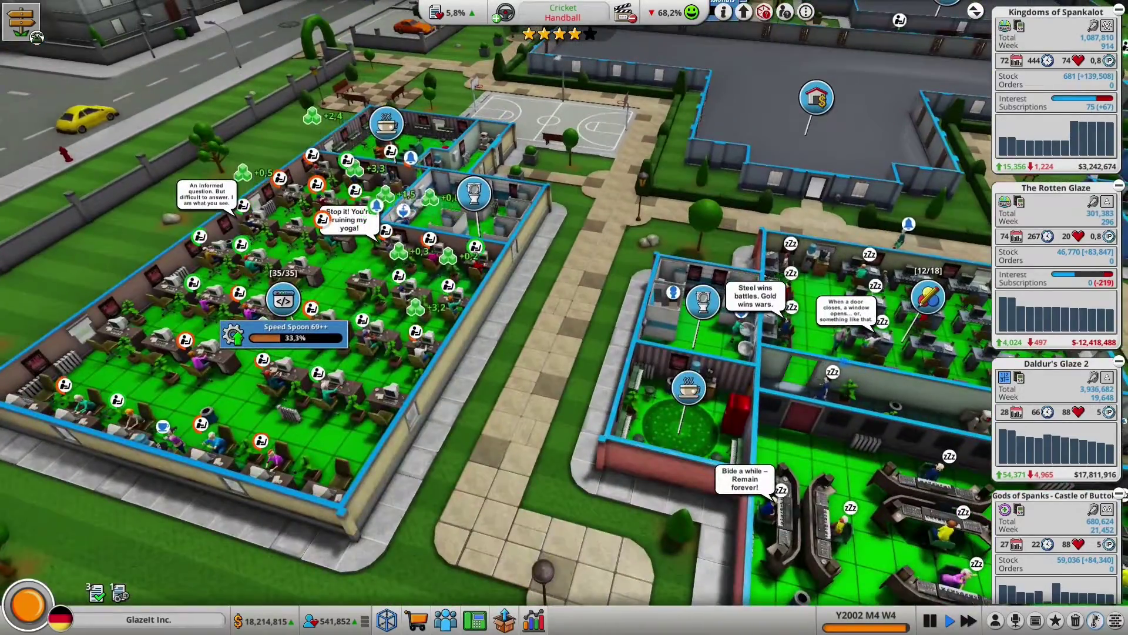
pyautogui.moveTo(617, 396); pyautogui.dragTo(397, 485)
pyautogui.scroll(-2, 564, 352)
pyautogui.scroll(-2, 565, 317)
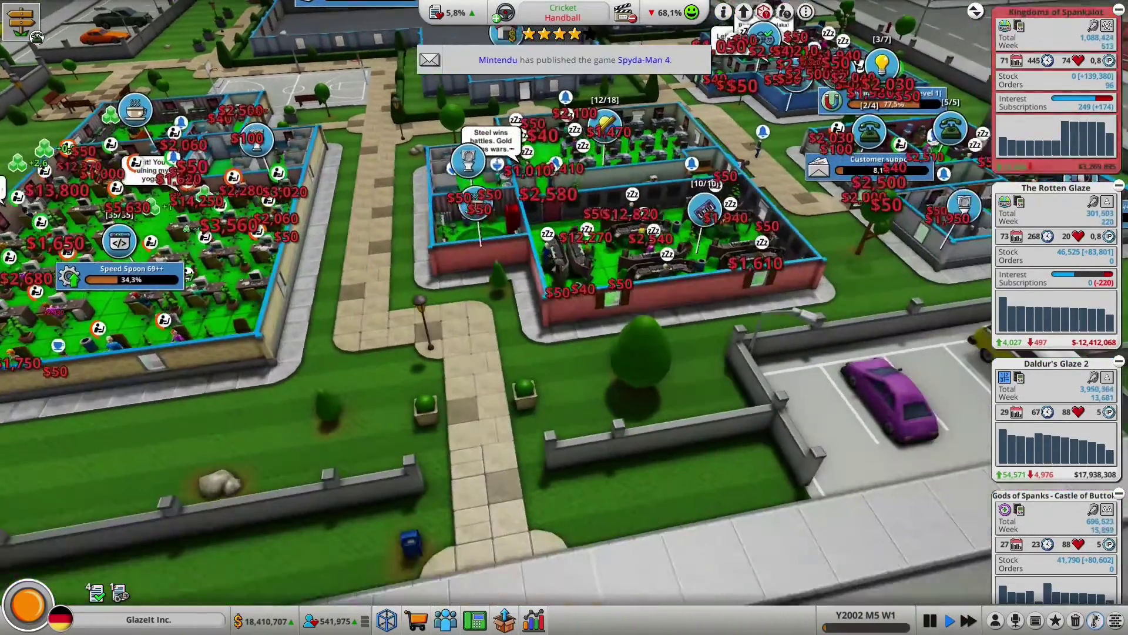
pyautogui.scroll(2, 565, 318)
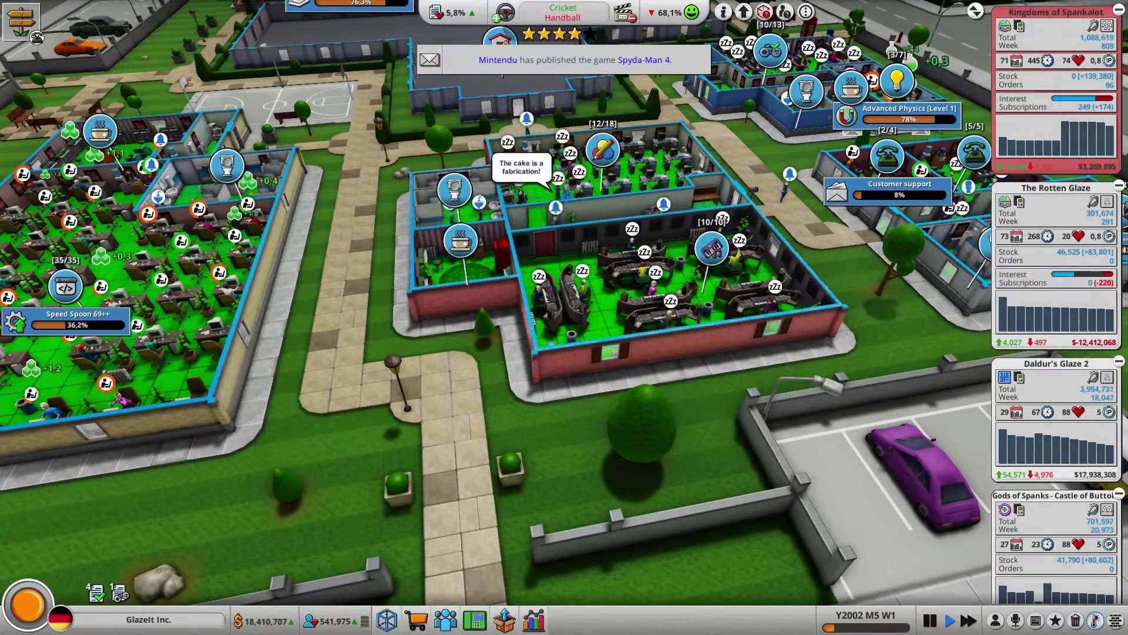
pyautogui.moveTo(776, 265); pyautogui.dragTo(529, 335)
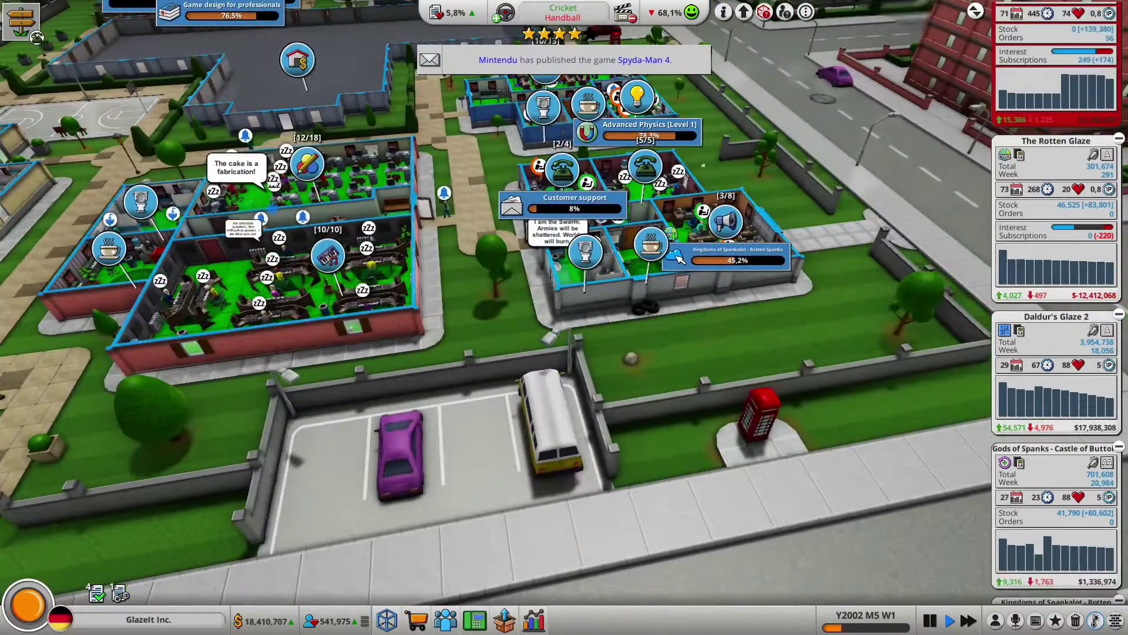
pyautogui.scroll(-3, 1058, 265)
pyautogui.moveTo(674, 256); pyautogui.dragTo(952, 248)
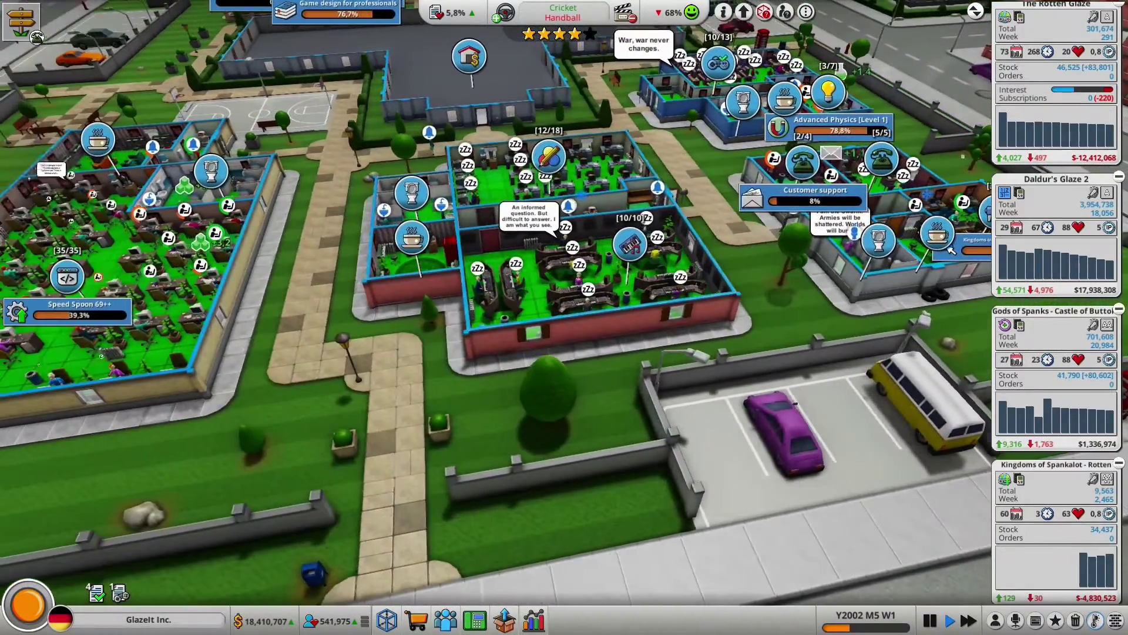
pyautogui.moveTo(440, 265); pyautogui.dragTo(652, 265)
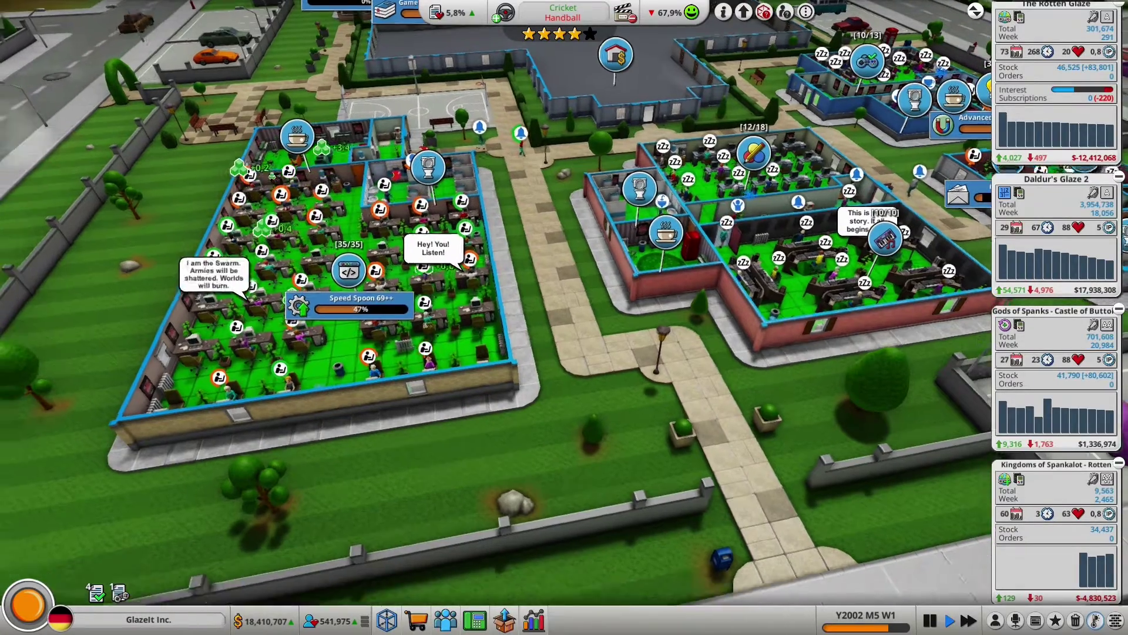
pyautogui.moveTo(705, 265); pyautogui.dragTo(529, 247)
pyautogui.moveTo(930, 228); pyautogui.dragTo(829, 269)
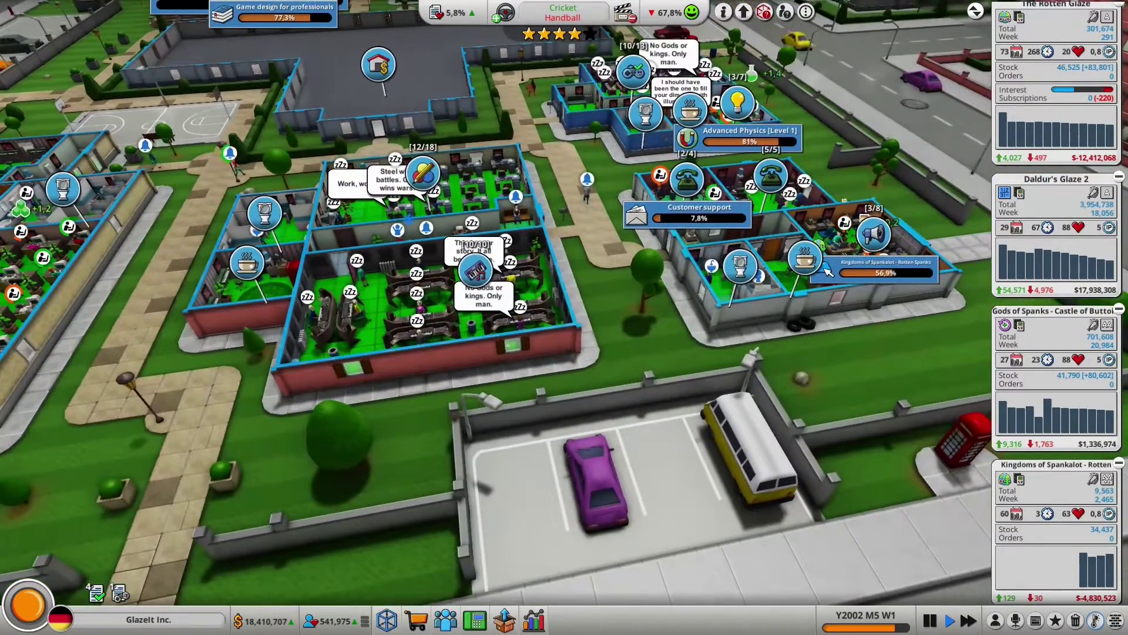
# Step: Launch a Games Convention fan event from the support room
pyautogui.rightClick(829, 269)
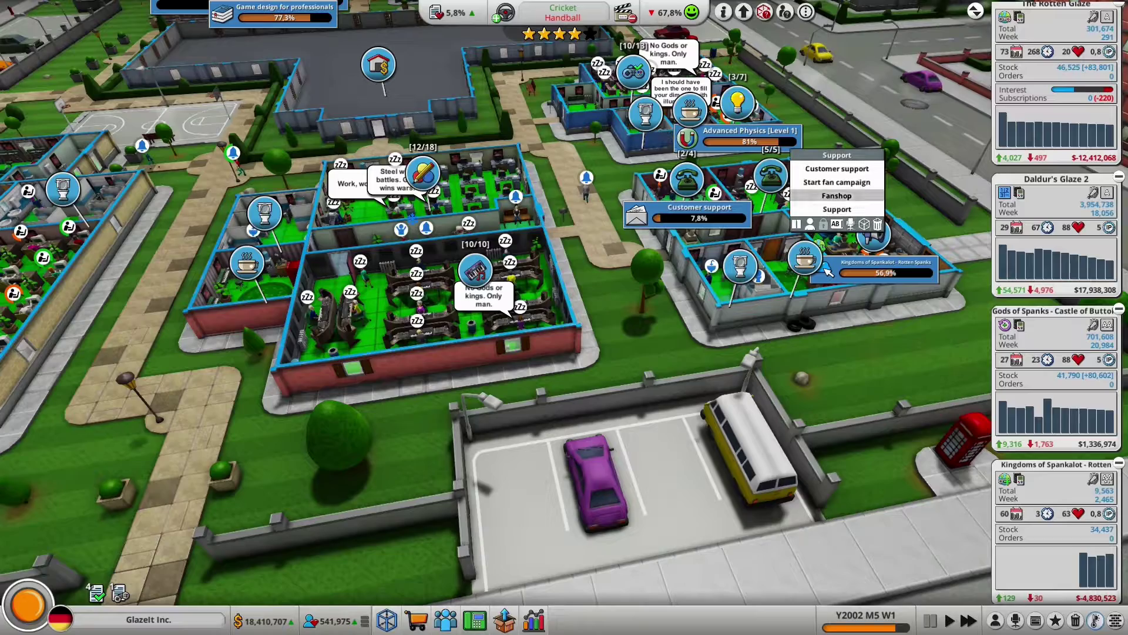
pyautogui.click(844, 181)
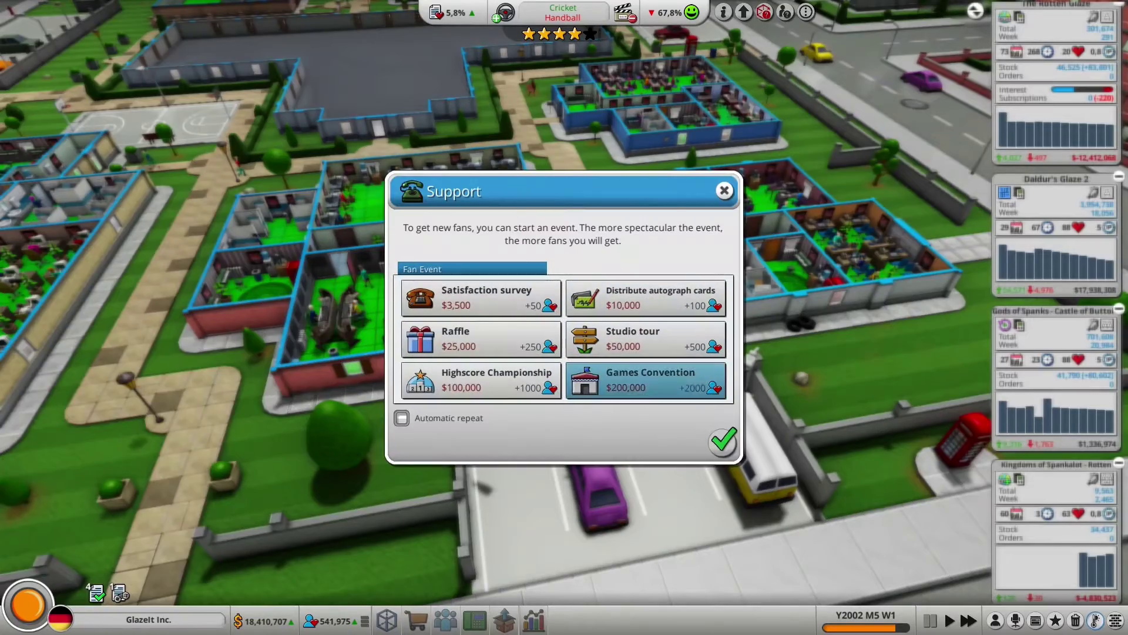
pyautogui.click(723, 441)
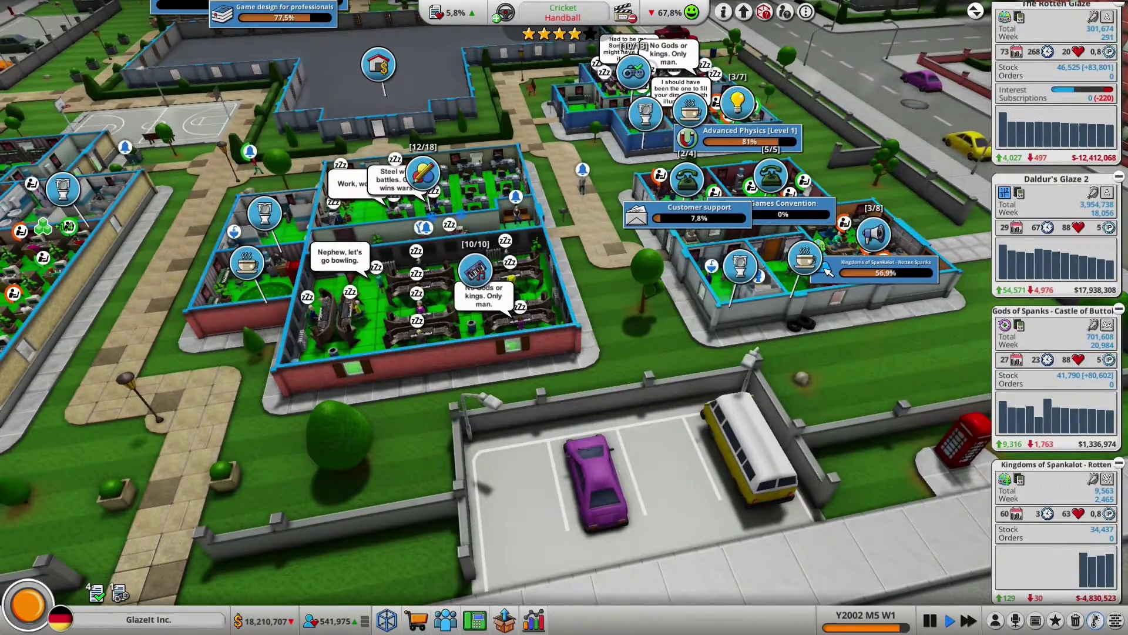
# Step: Pan and rotate the campus view over to the quality assurance room
pyautogui.moveTo(617, 397); pyautogui.dragTo(740, 379)
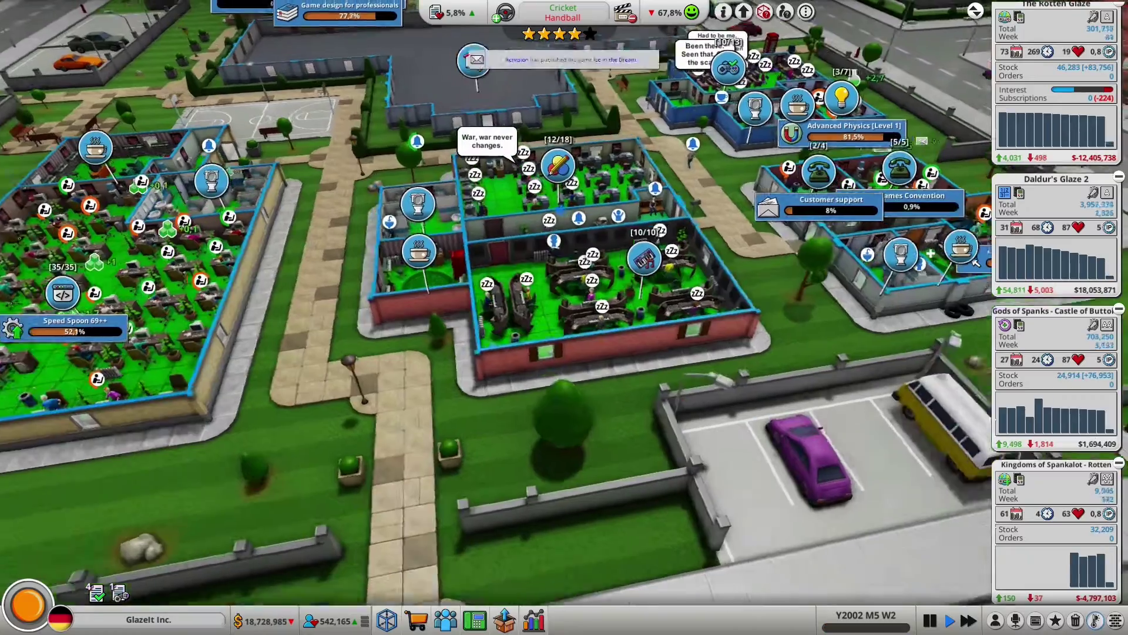
pyautogui.moveTo(565, 397); pyautogui.dragTo(670, 379)
pyautogui.scroll(-2, 564, 353)
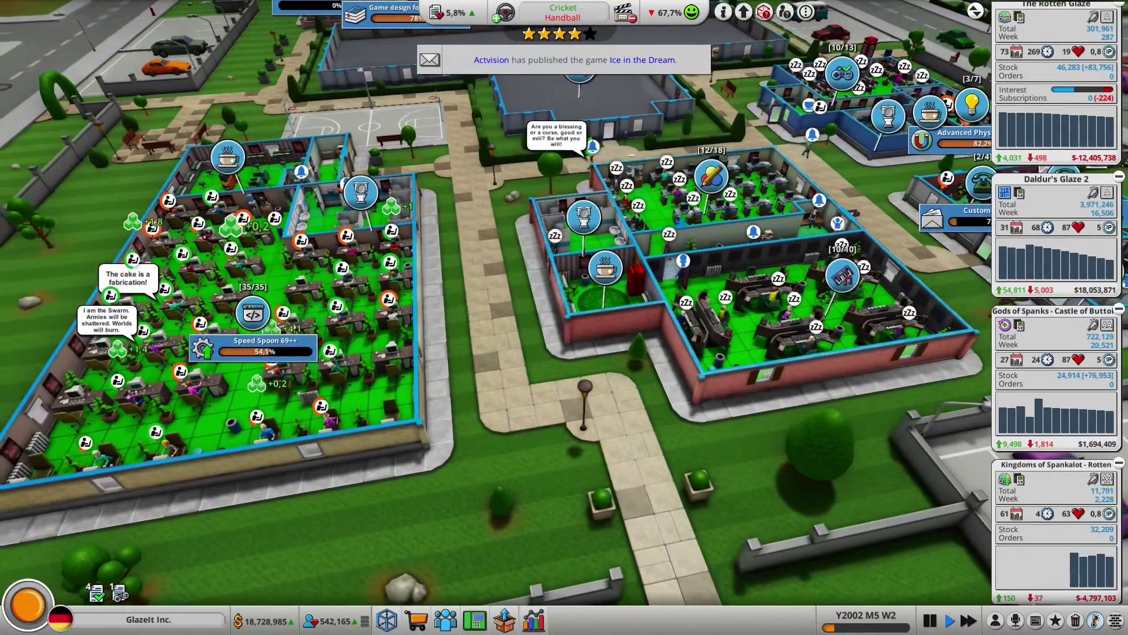
pyautogui.moveTo(565, 398); pyautogui.dragTo(441, 335)
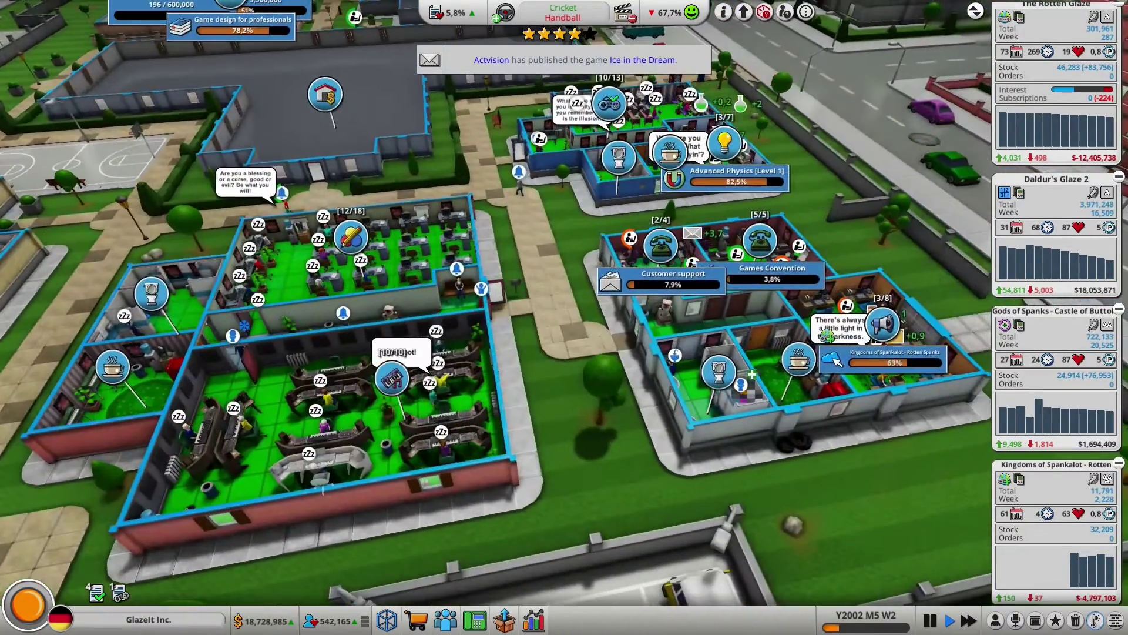
pyautogui.moveTo(564, 396); pyautogui.dragTo(495, 370)
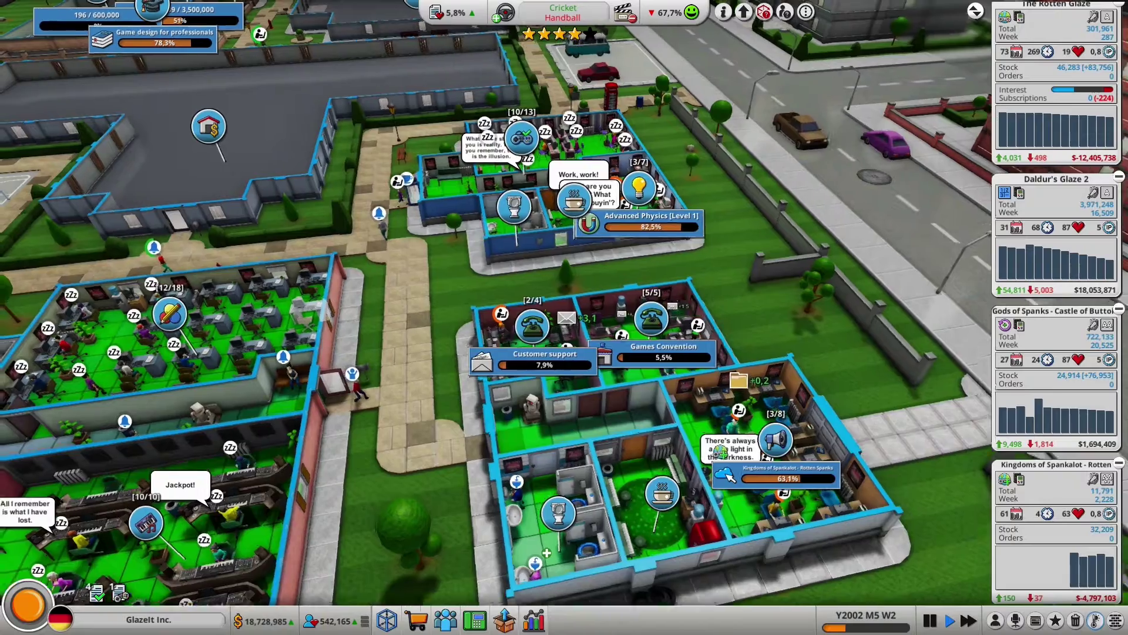
pyautogui.moveTo(564, 265); pyautogui.dragTo(652, 352)
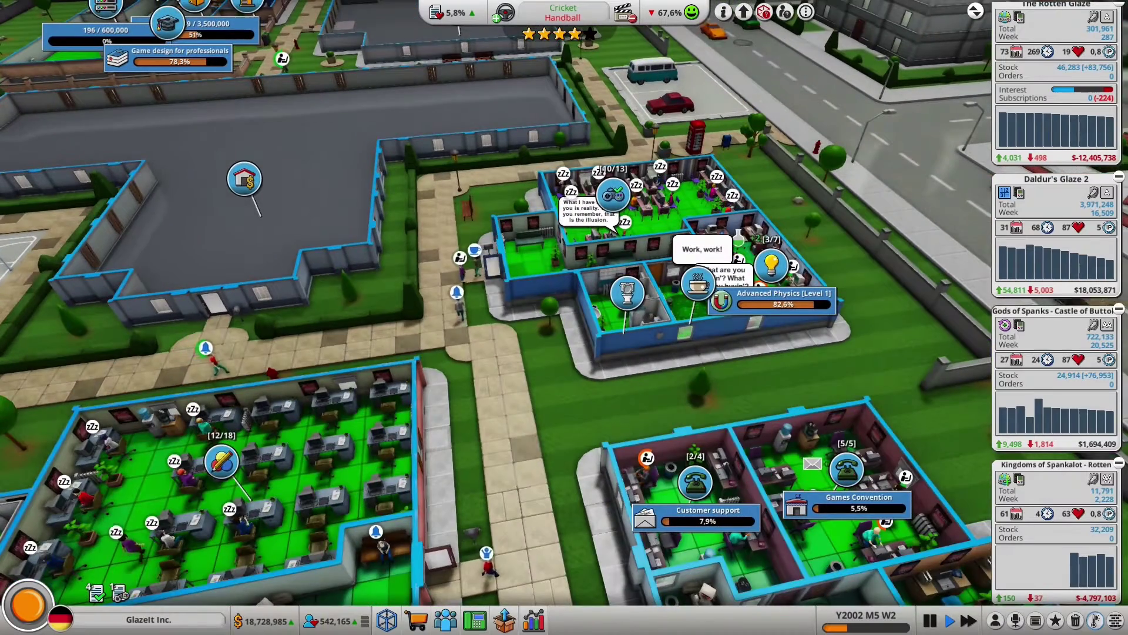
# Step: Create a game report on Gods of Spanks 3 - Magical Spanks in the quality assurance room
pyautogui.click(614, 196)
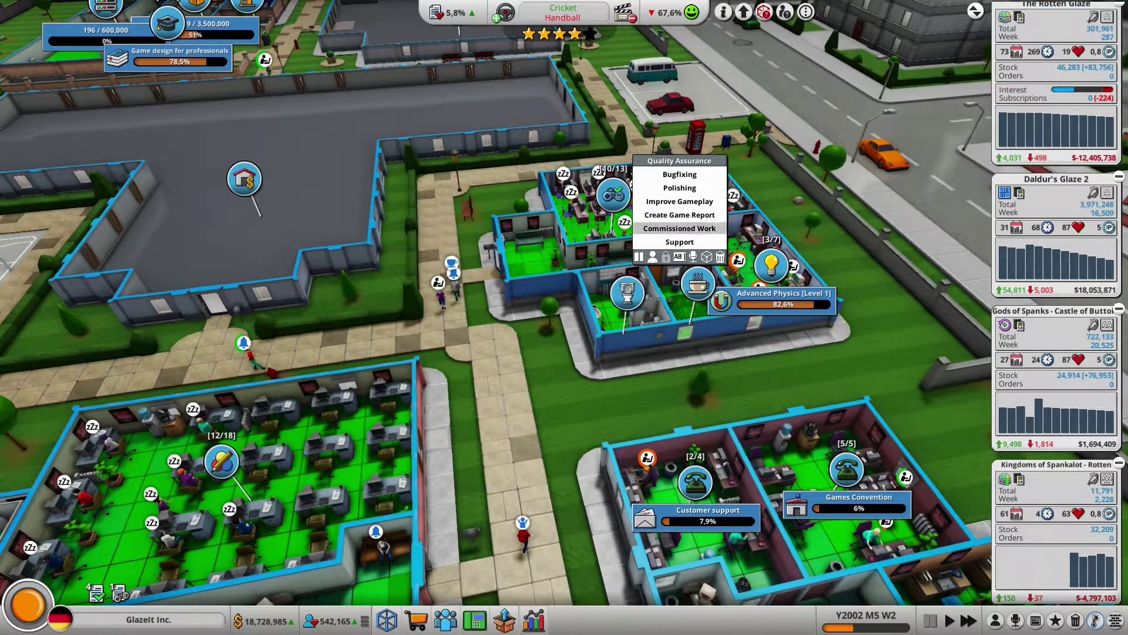
pyautogui.click(680, 215)
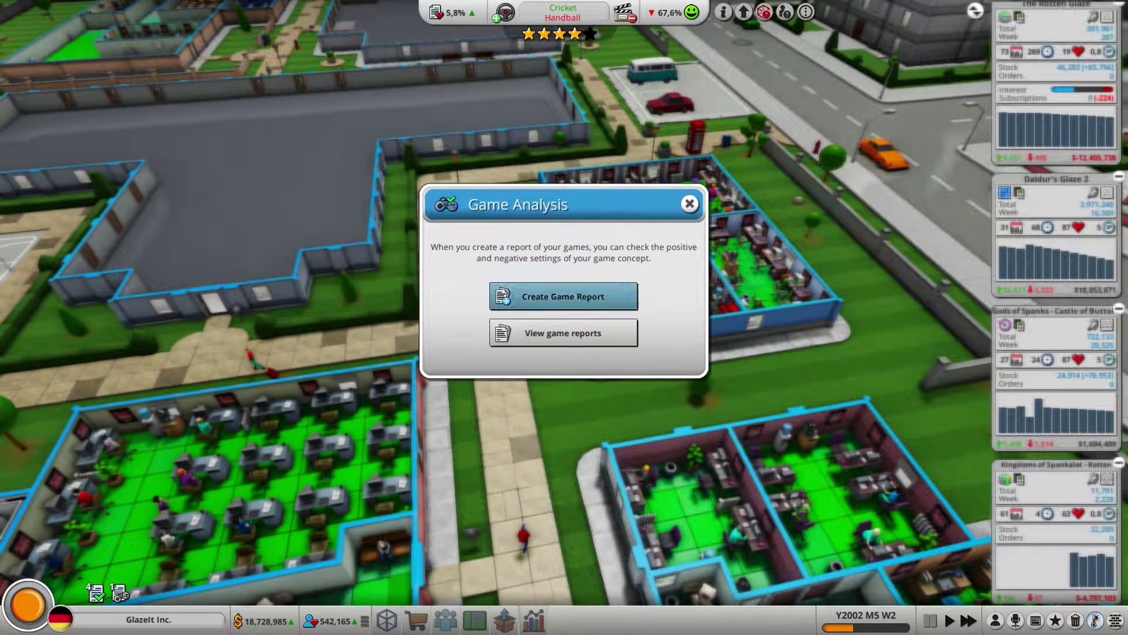
pyautogui.click(563, 297)
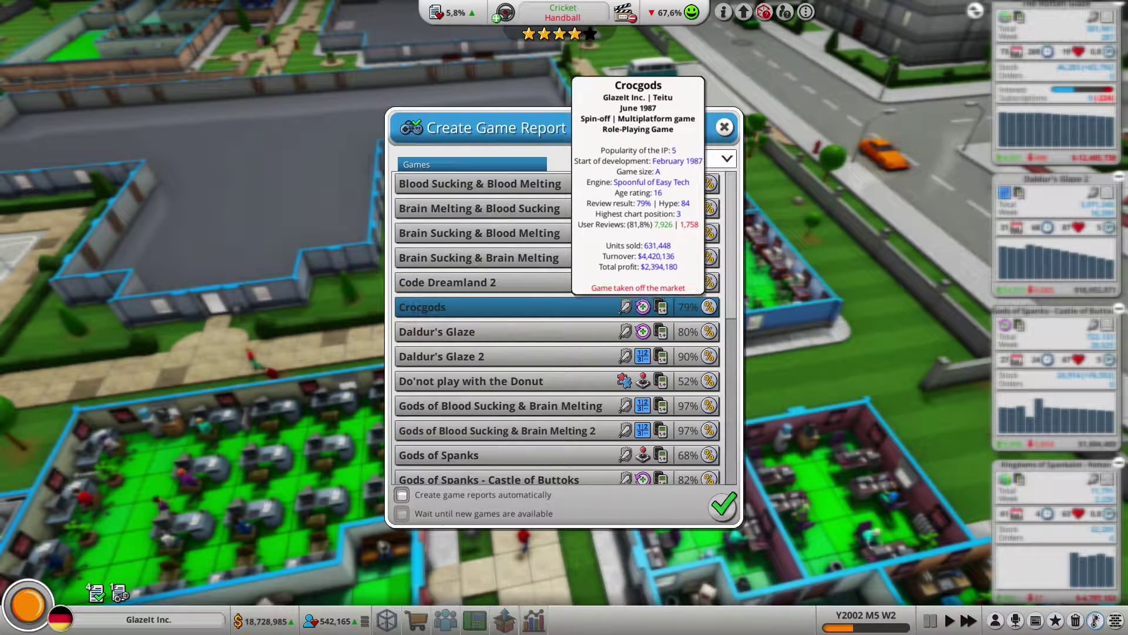
pyautogui.scroll(-5, 556, 306)
pyautogui.scroll(-5, 555, 306)
pyautogui.scroll(-5, 555, 305)
pyautogui.scroll(-1, 556, 307)
pyautogui.scroll(2, 555, 441)
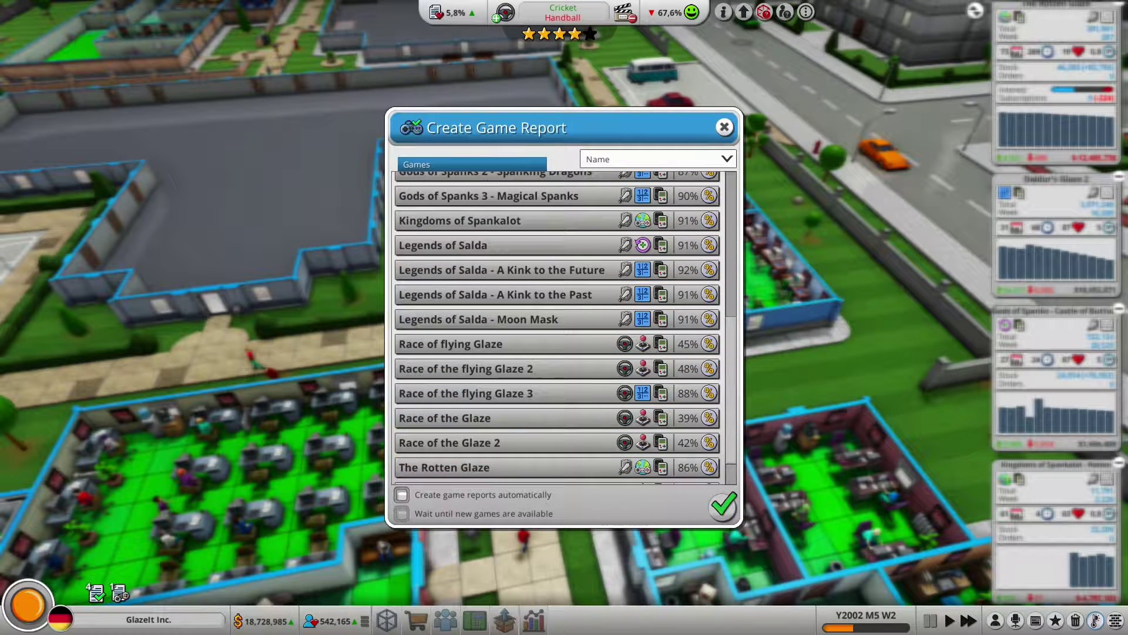
pyautogui.scroll(2, 556, 438)
pyautogui.scroll(2, 556, 438)
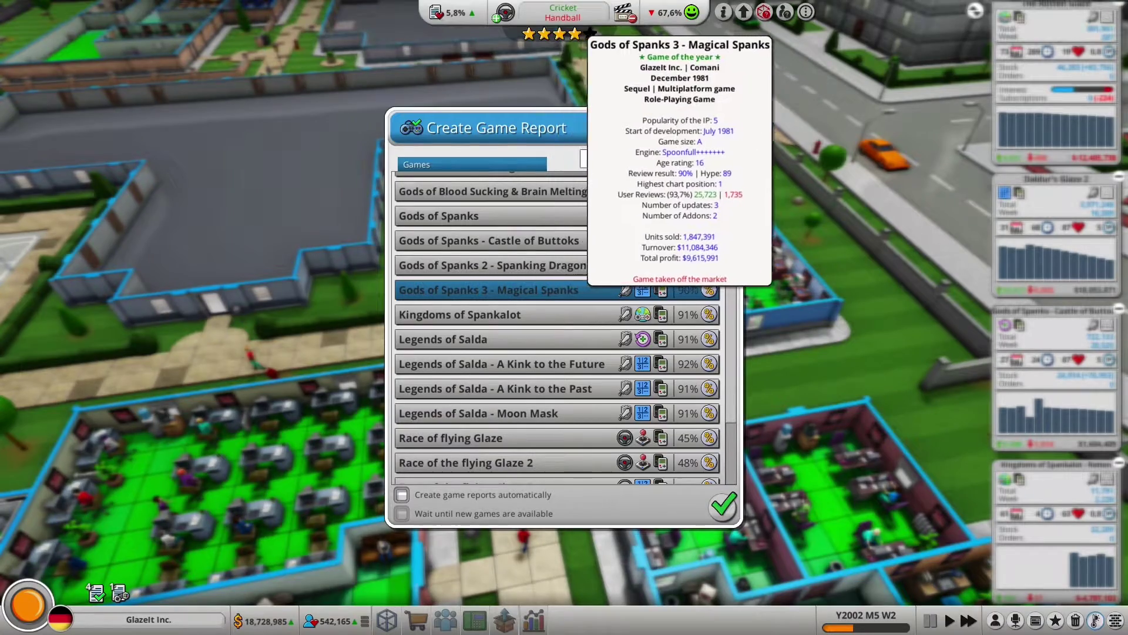
pyautogui.click(528, 290)
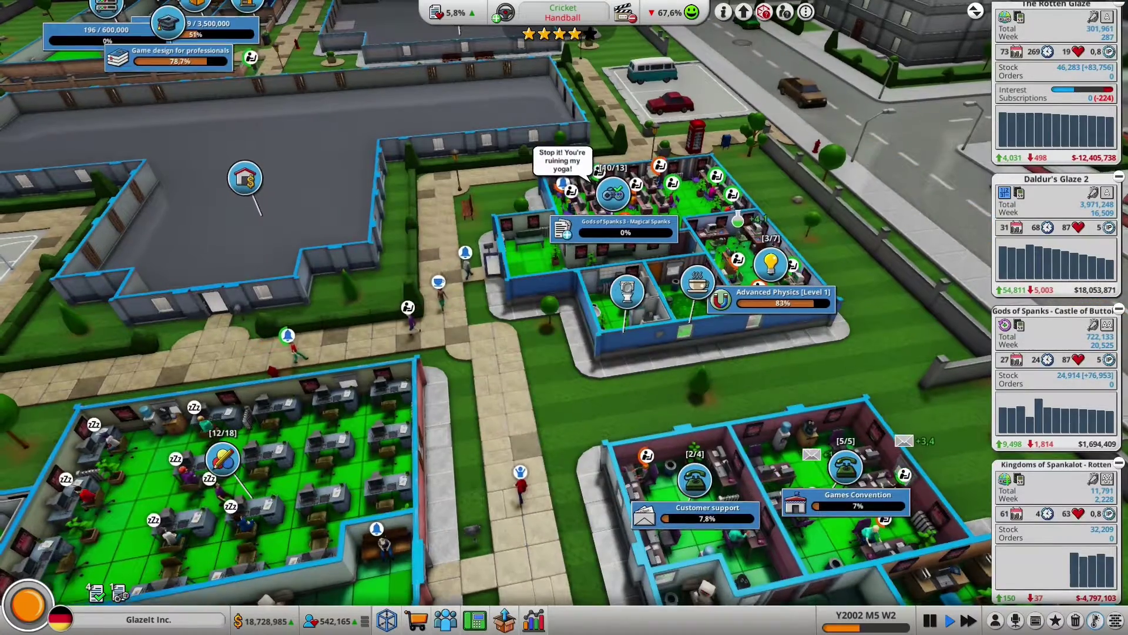
pyautogui.press('s')
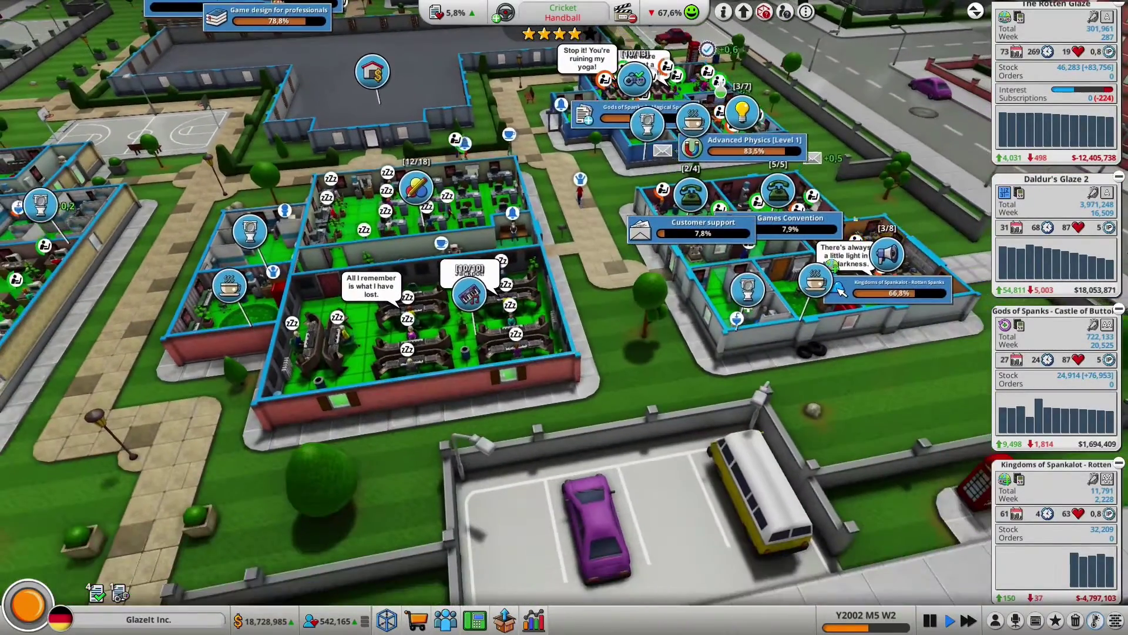
pyautogui.press('a')
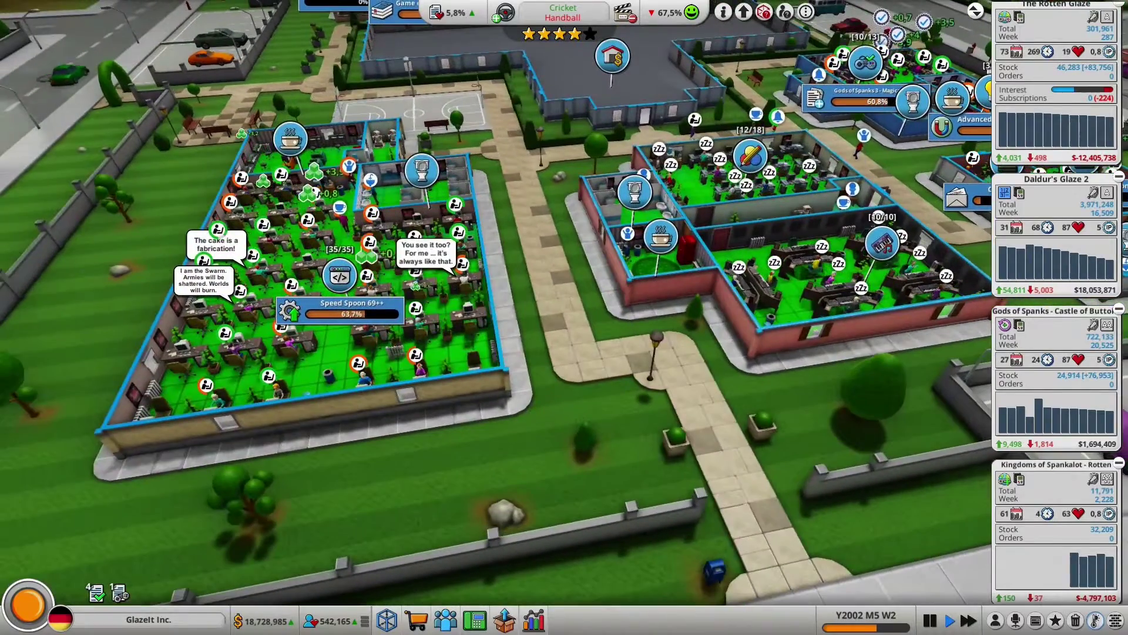
pyautogui.press('d')
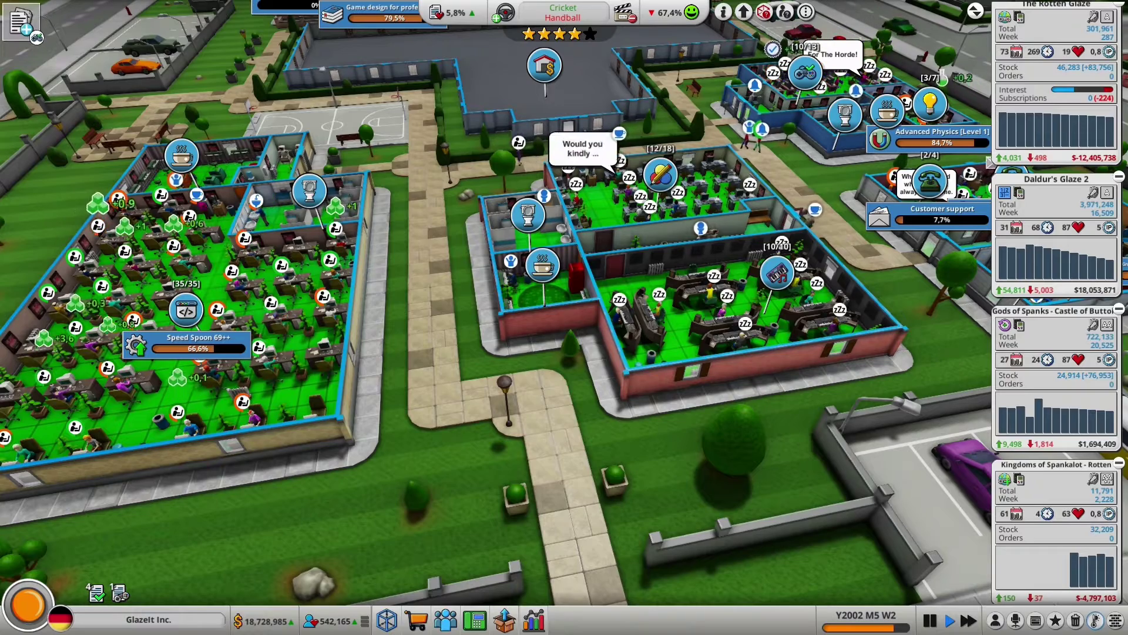
# Step: Try Improve Gameplay in the QA room, find no game to select, and back out
pyautogui.click(805, 73)
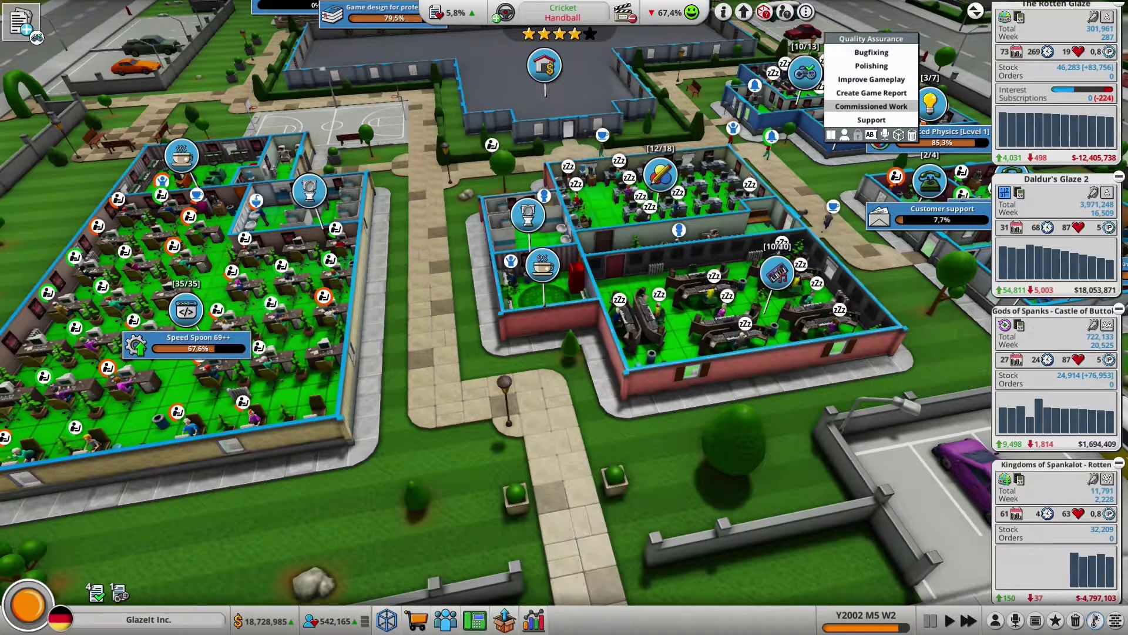
pyautogui.click(871, 79)
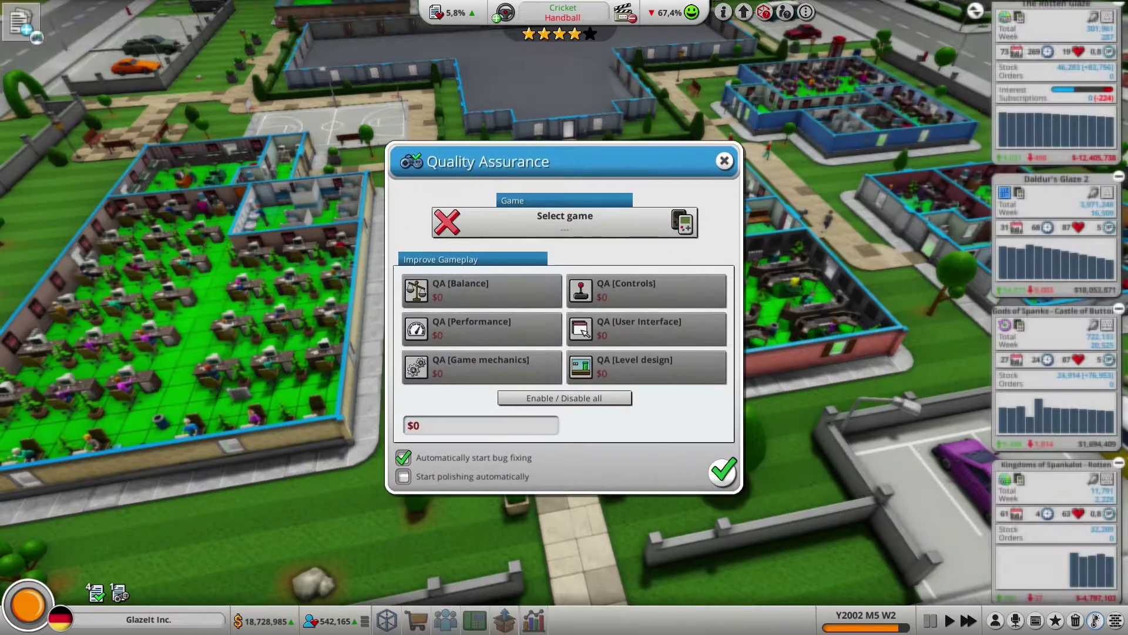
pyautogui.click(565, 221)
pyautogui.press('Escape')
pyautogui.press('Escape')
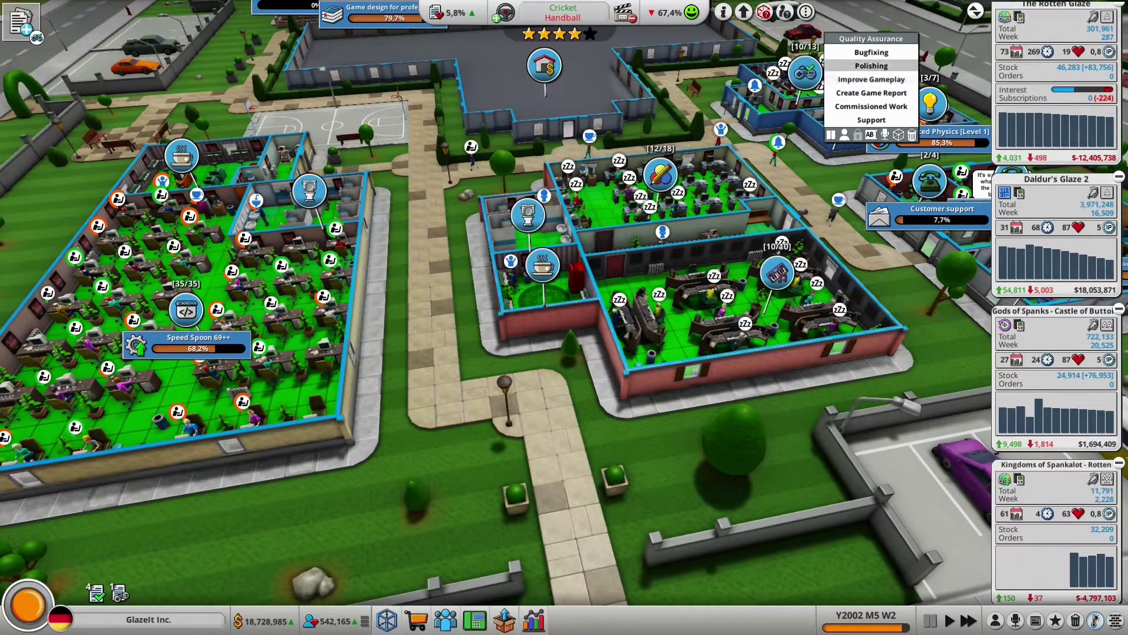
# Step: View the finished Gods of Spanks 3 - Magical Spanks report and its 90% press review
pyautogui.click(870, 93)
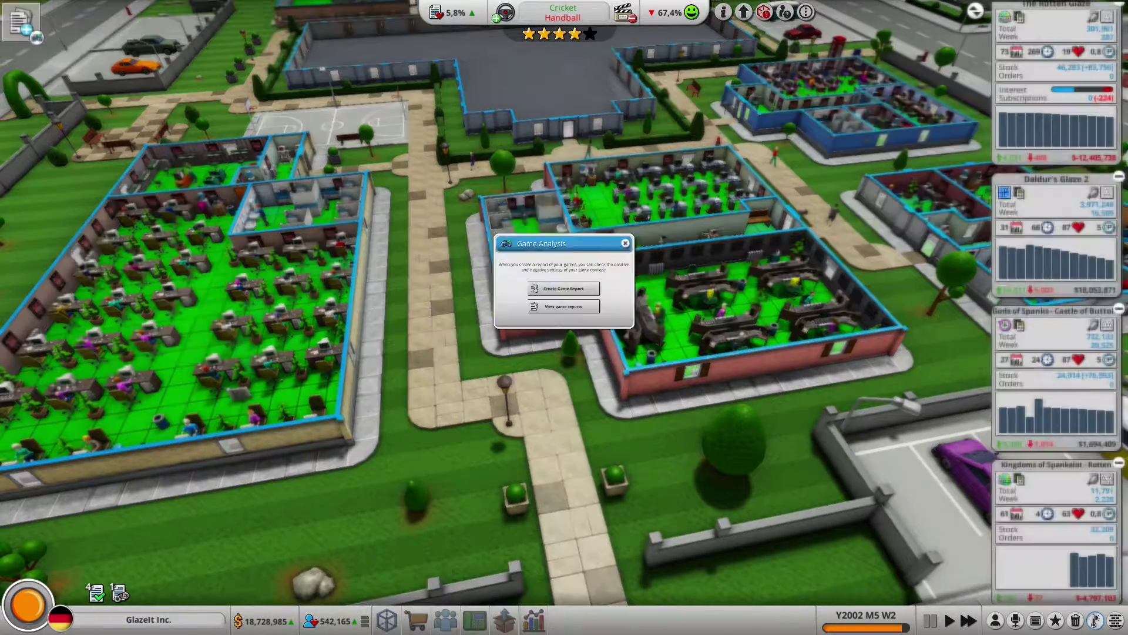
pyautogui.click(562, 332)
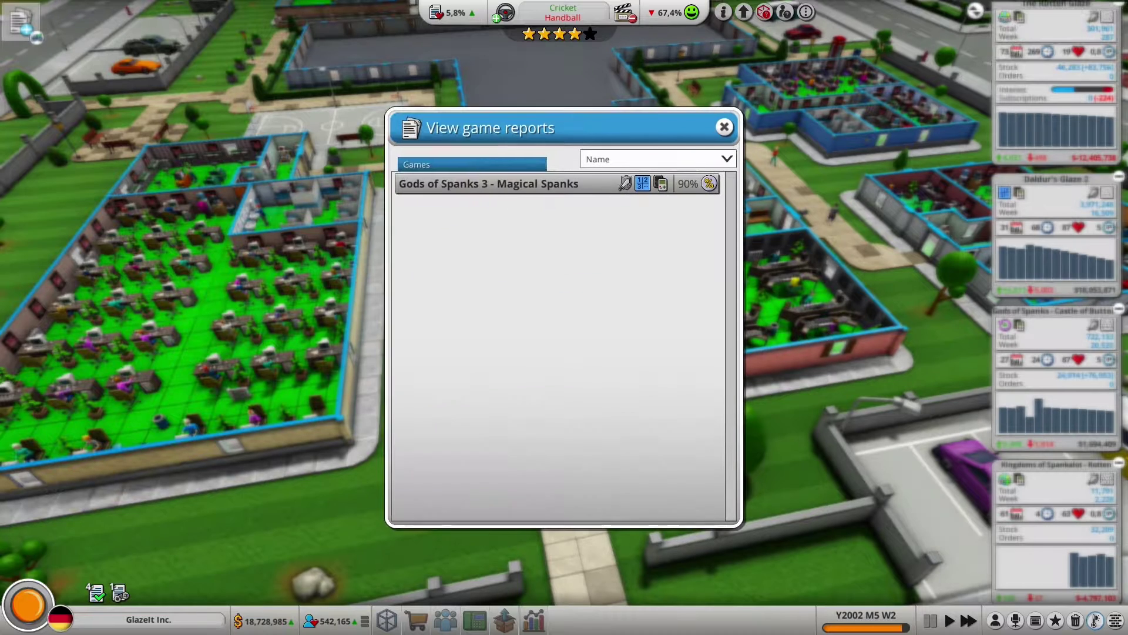
pyautogui.click(494, 183)
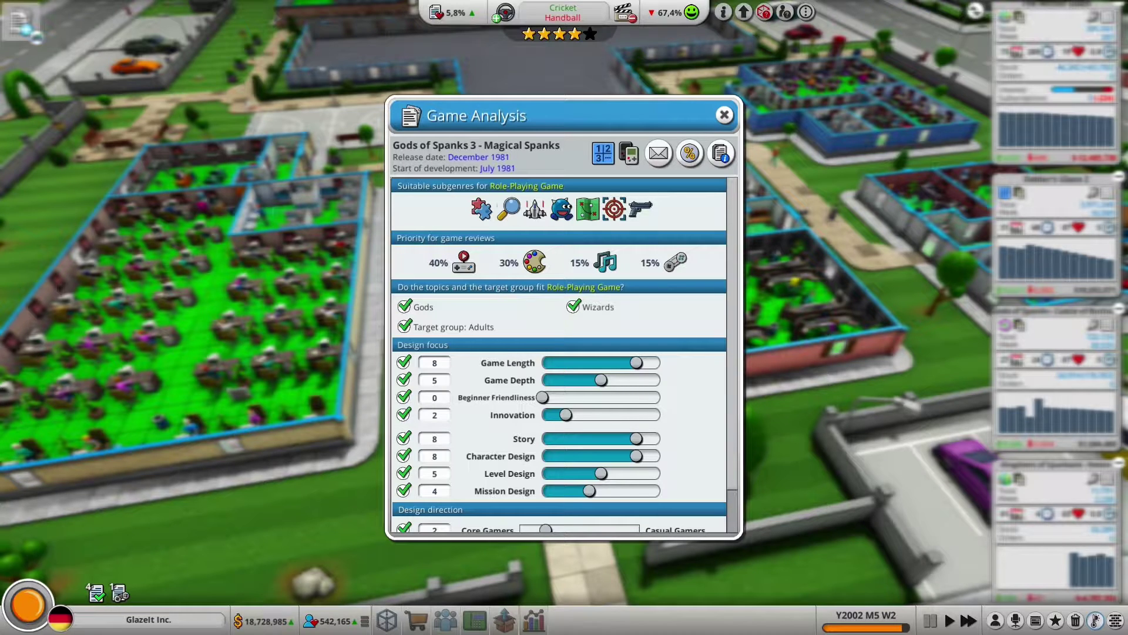
pyautogui.scroll(-1, 564, 353)
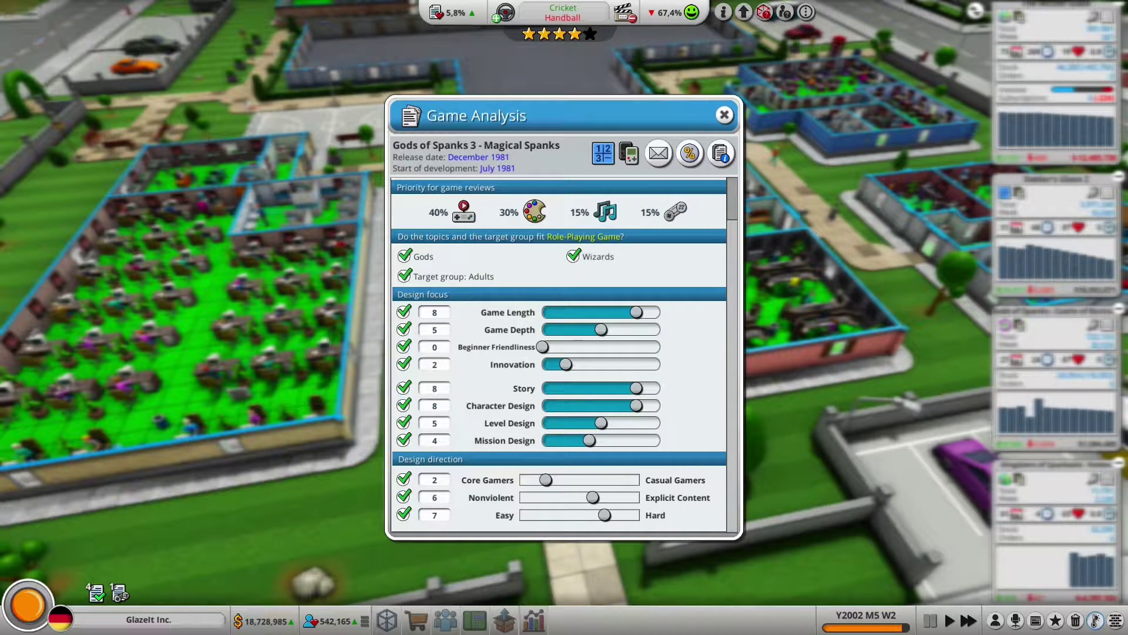
pyautogui.scroll(1, 565, 352)
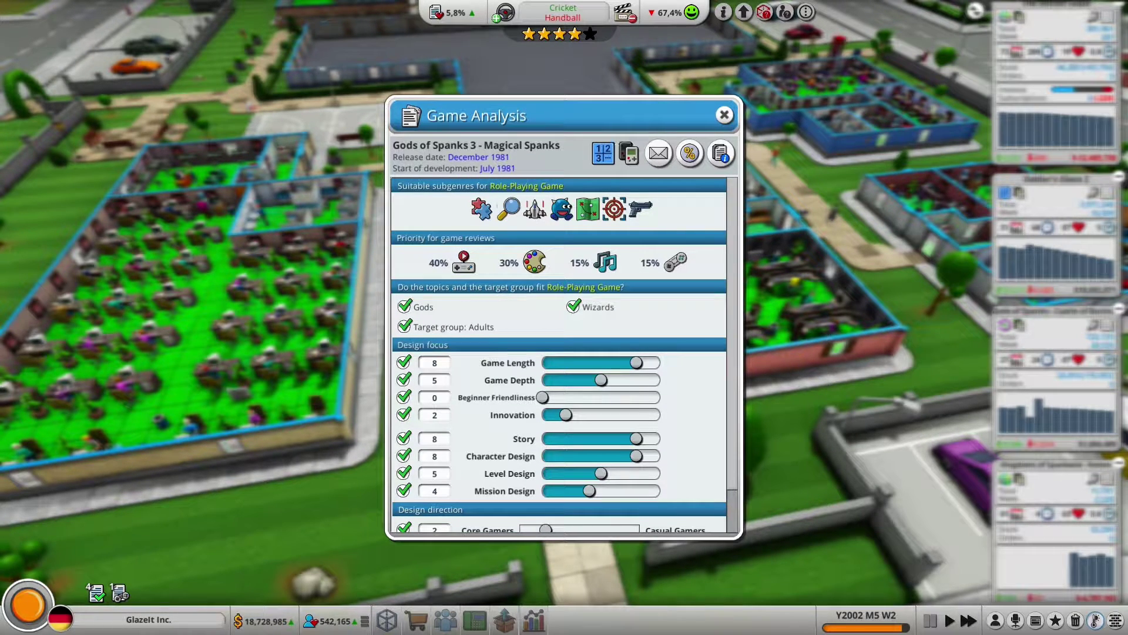
pyautogui.click(690, 153)
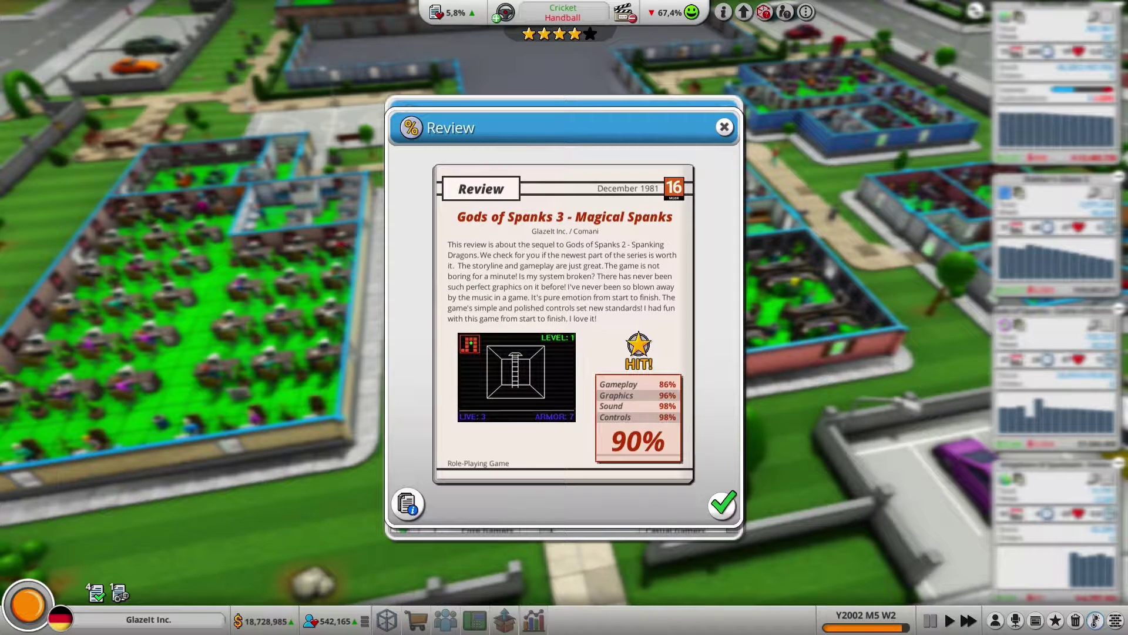
# Step: Close the review, the analysis report and the list of game reports
pyautogui.press('Escape')
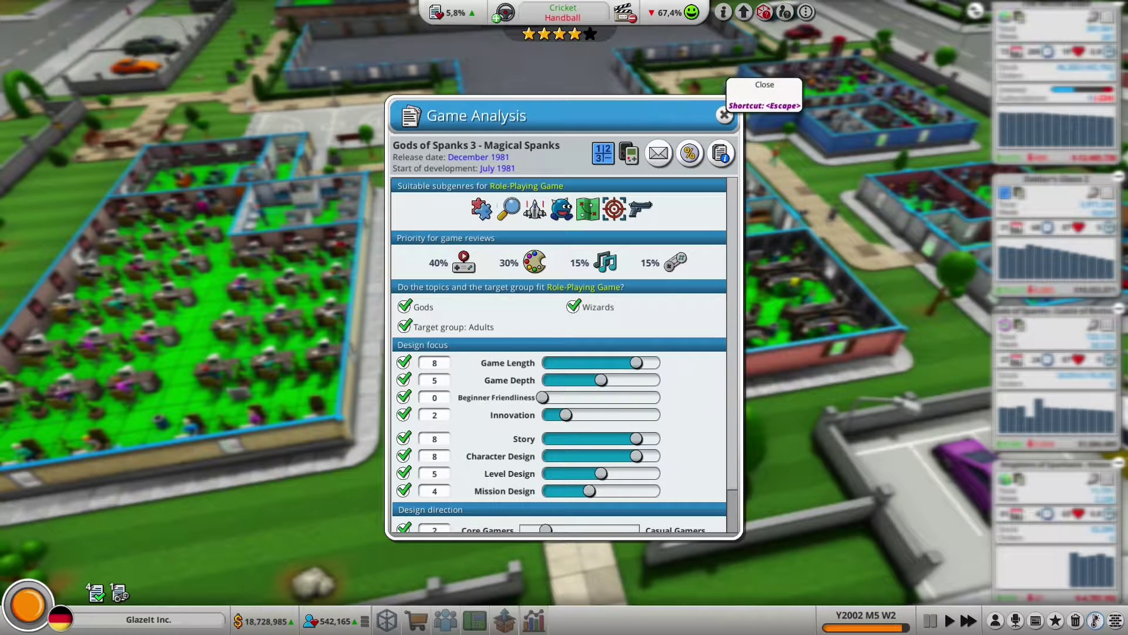
pyautogui.click(725, 116)
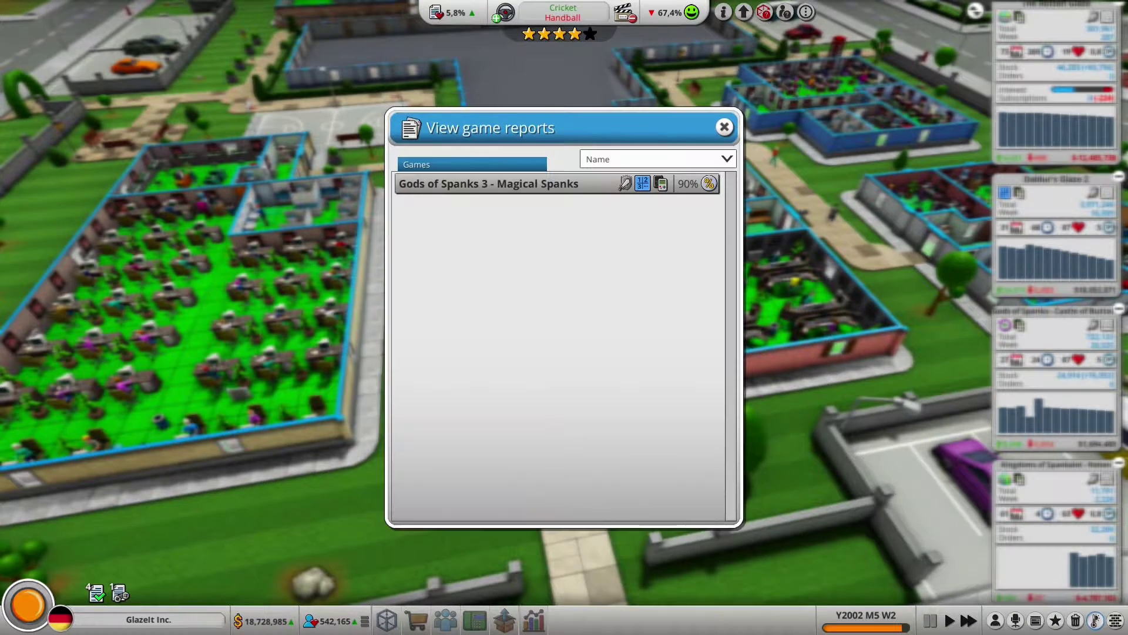
pyautogui.click(725, 127)
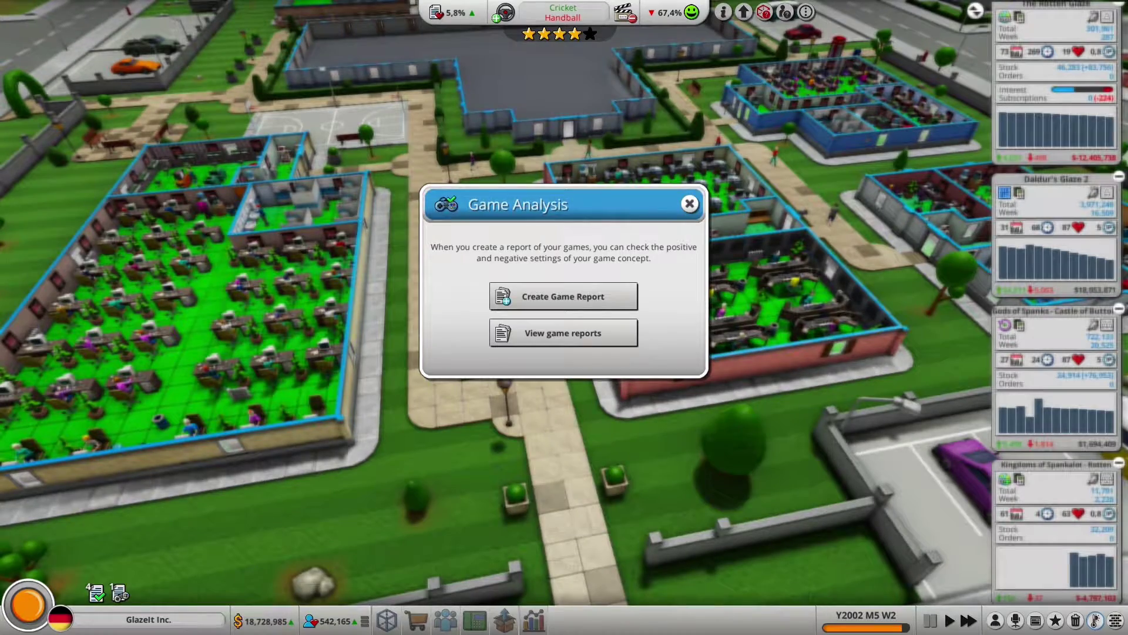
# Step: Close game analysis and pan the view across the offices to the production building
pyautogui.press('Escape')
pyautogui.moveTo(564, 318); pyautogui.dragTo(441, 264)
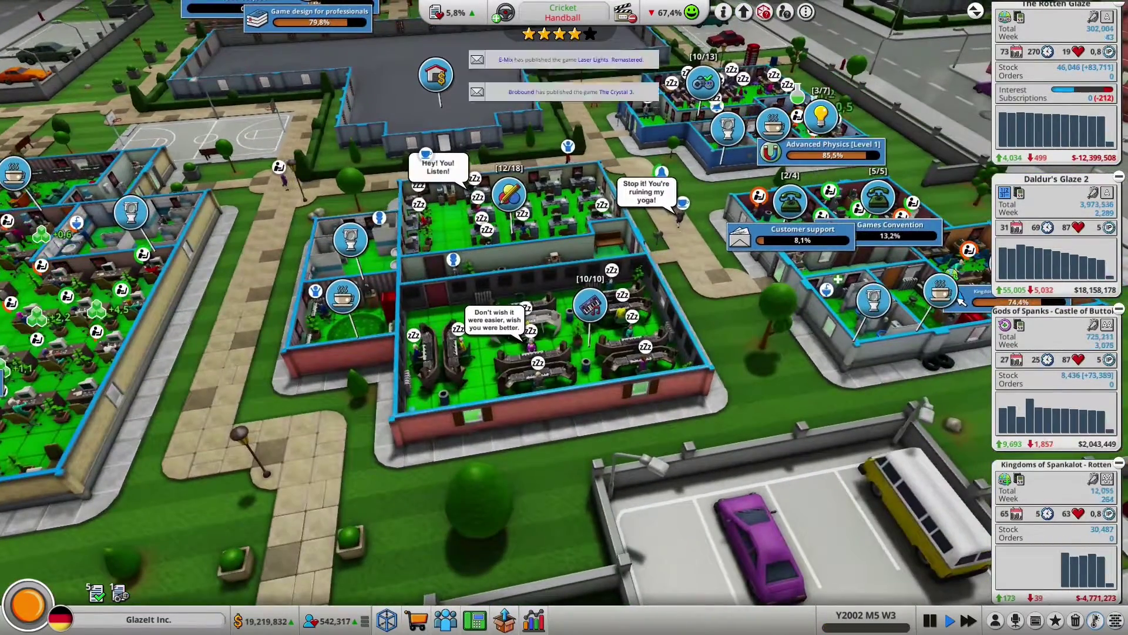
pyautogui.moveTo(565, 317); pyautogui.dragTo(441, 265)
pyautogui.scroll(2, 564, 317)
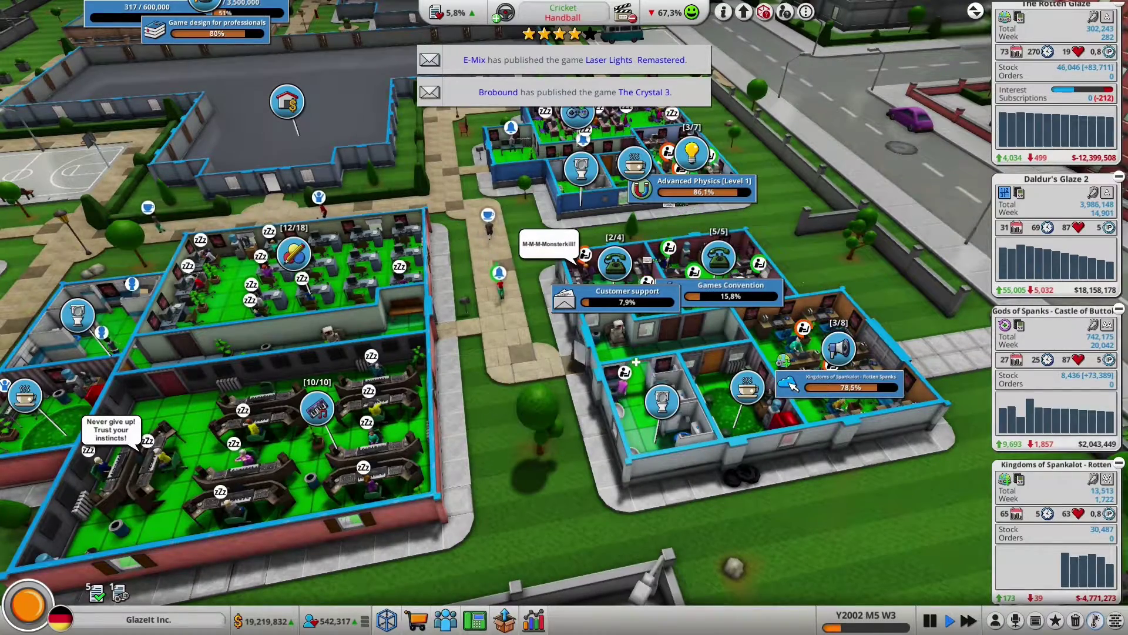
pyautogui.moveTo(793, 384); pyautogui.dragTo(353, 529)
pyautogui.moveTo(564, 318); pyautogui.dragTo(264, 442)
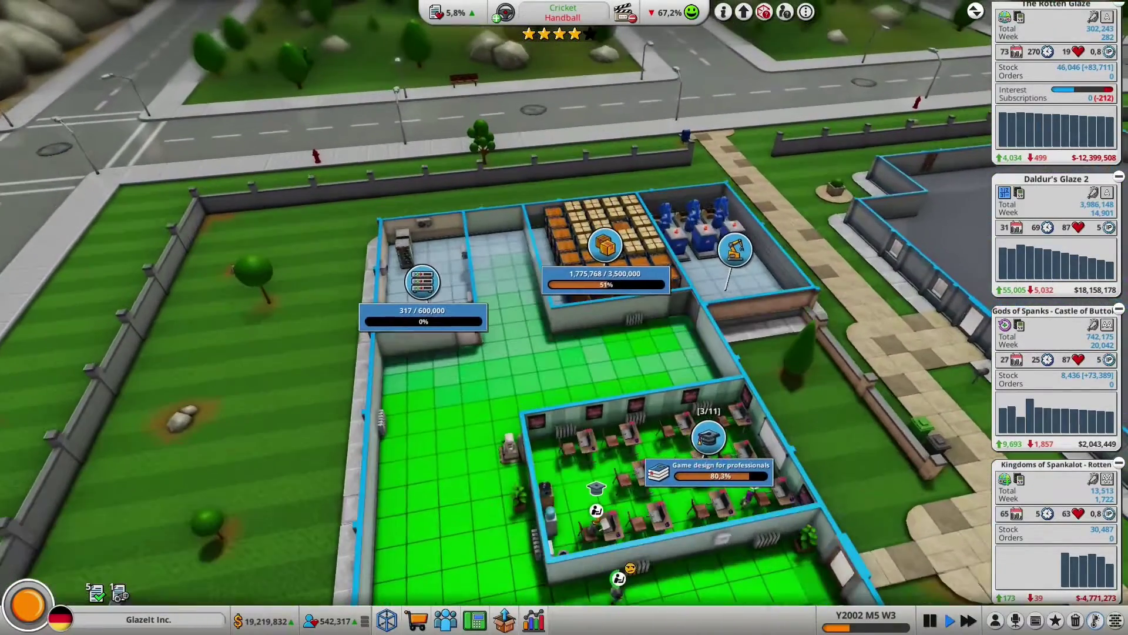
pyautogui.click(734, 249)
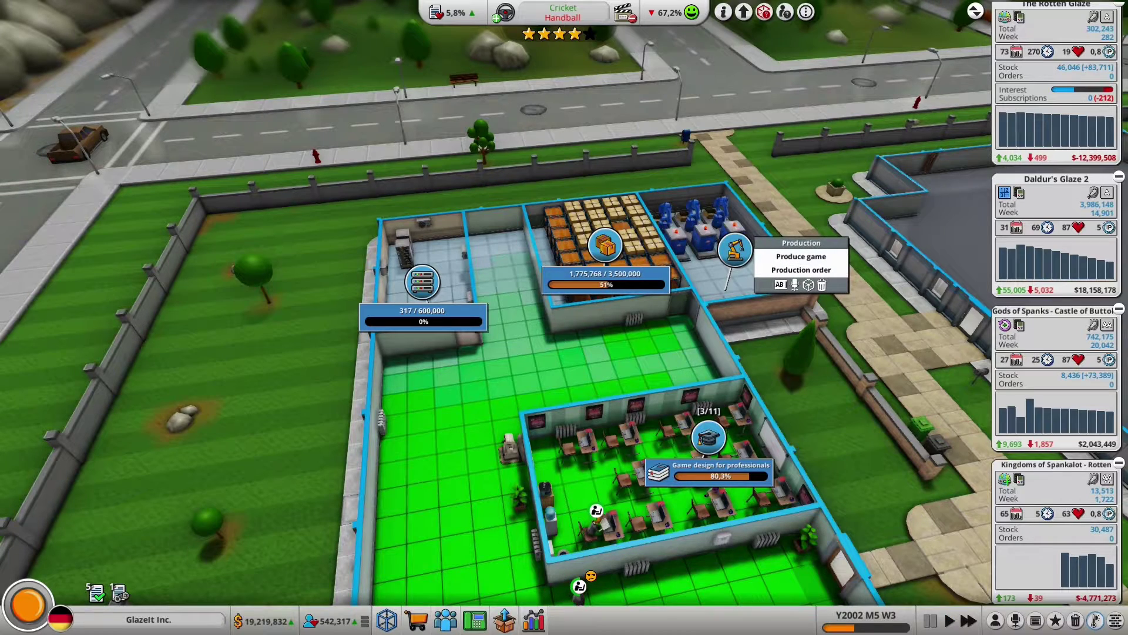
pyautogui.click(801, 256)
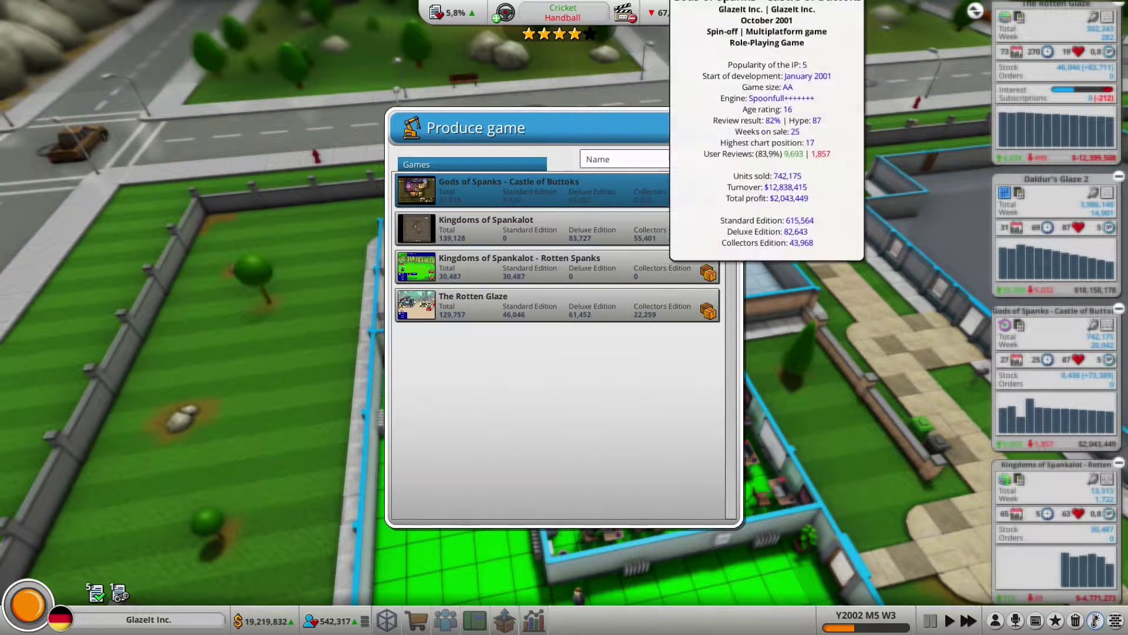
pyautogui.click(557, 190)
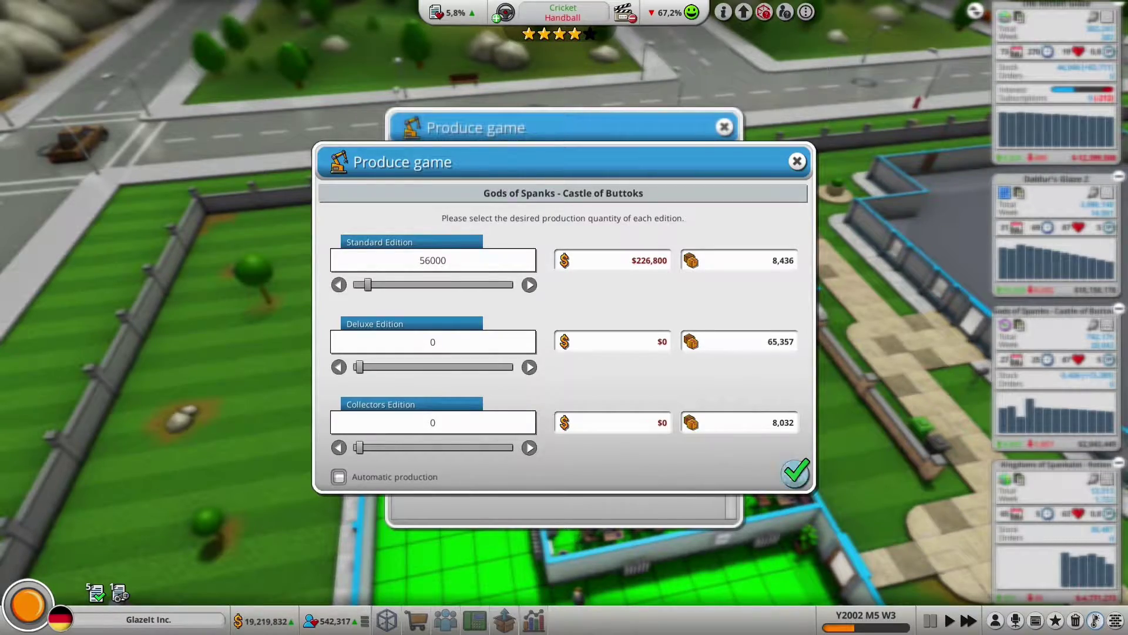
pyautogui.click(797, 473)
pyautogui.scroll(-3, 565, 317)
pyautogui.moveTo(564, 441); pyautogui.dragTo(564, 132)
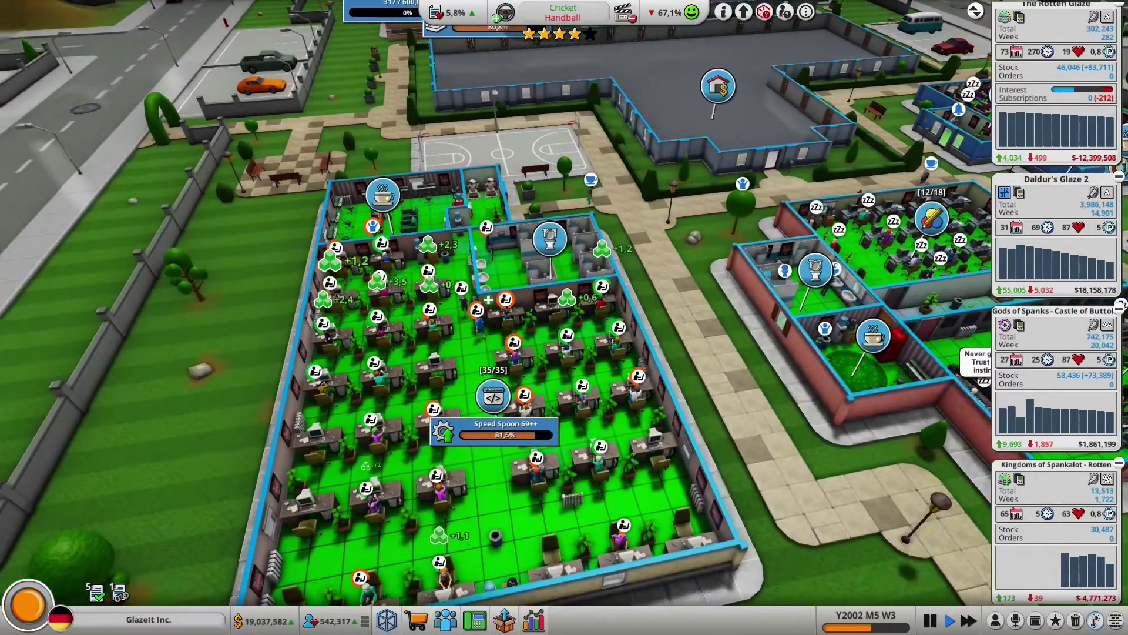
pyautogui.scroll(-2, 564, 317)
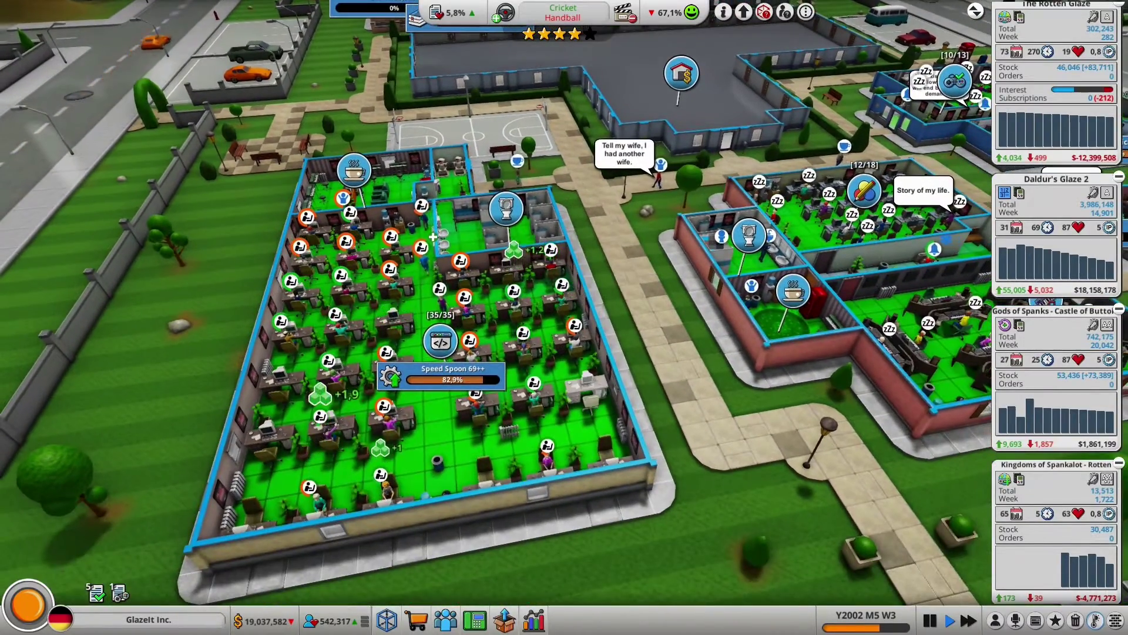
pyautogui.scroll(-2, 564, 317)
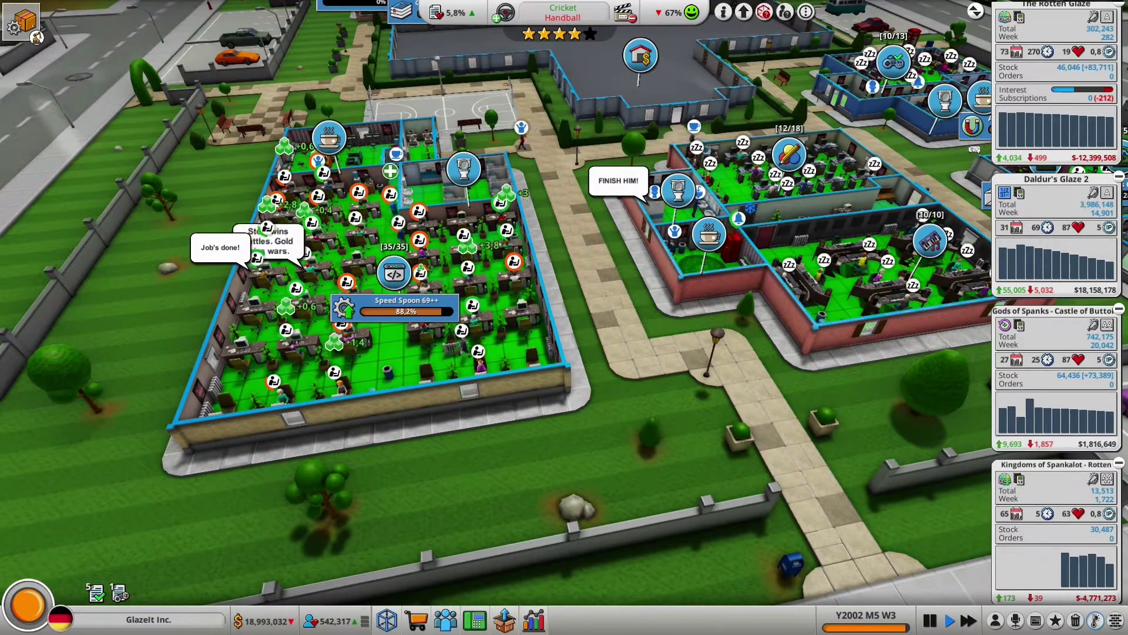
pyautogui.scroll(2, 565, 318)
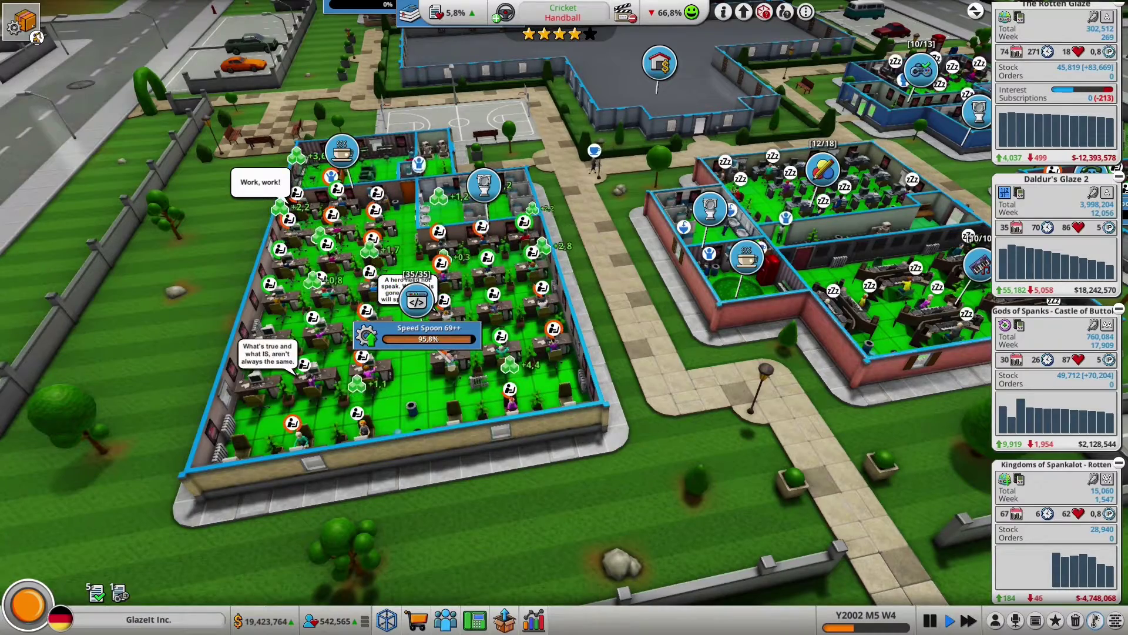
pyautogui.moveTo(24, 26)
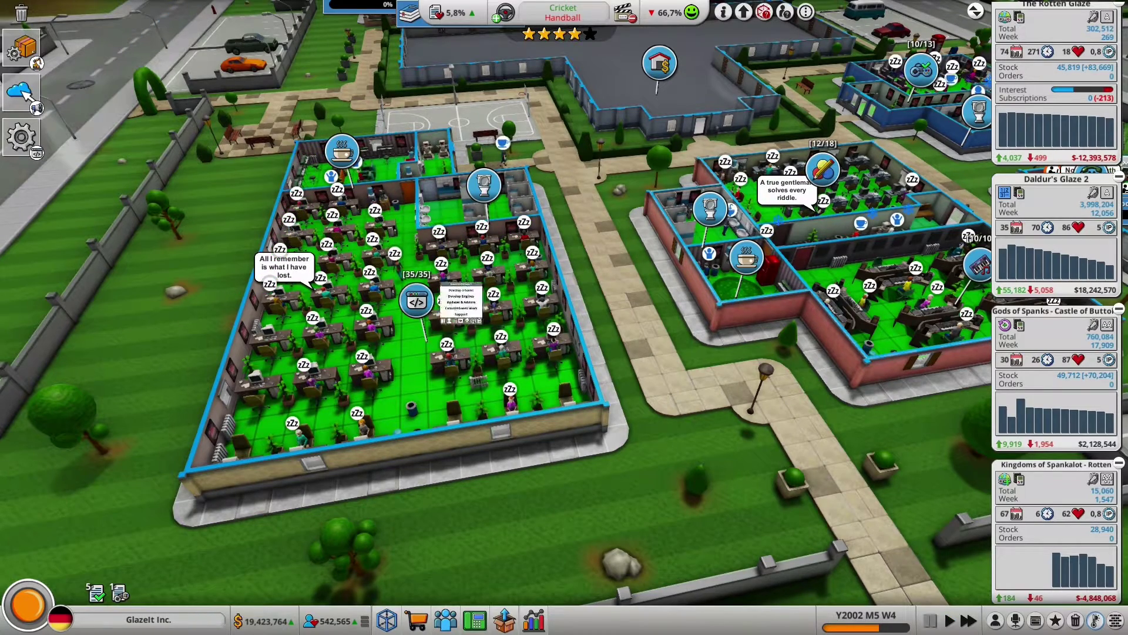
# Step: Begin a spin-off from the dev room using Race of the flying Glaze 2 as source IP
pyautogui.click(483, 286)
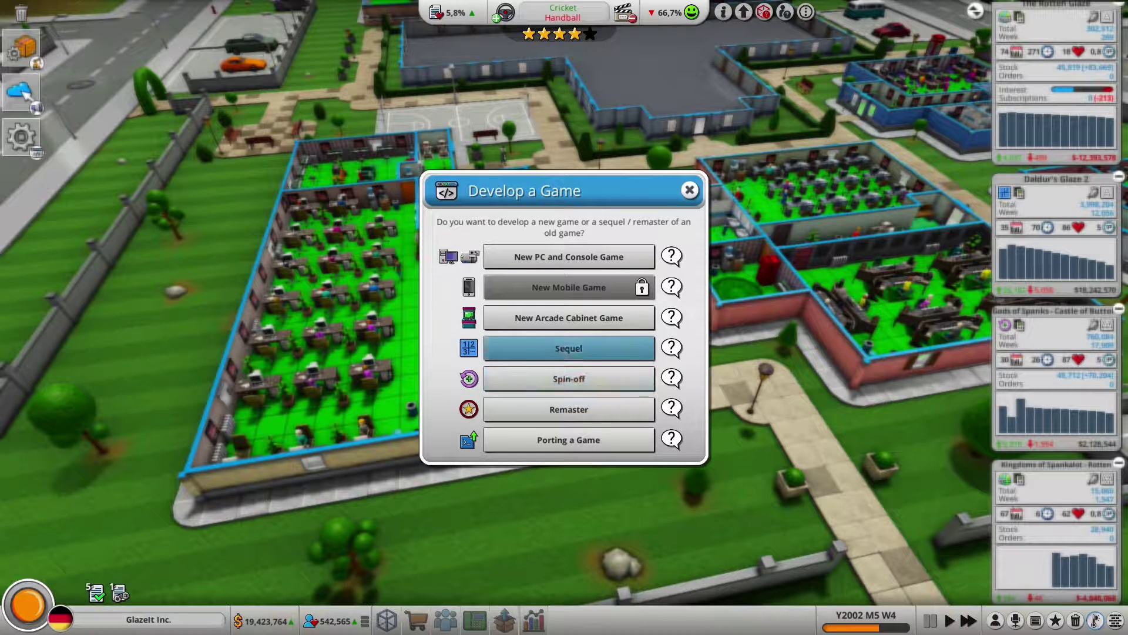
pyautogui.click(569, 379)
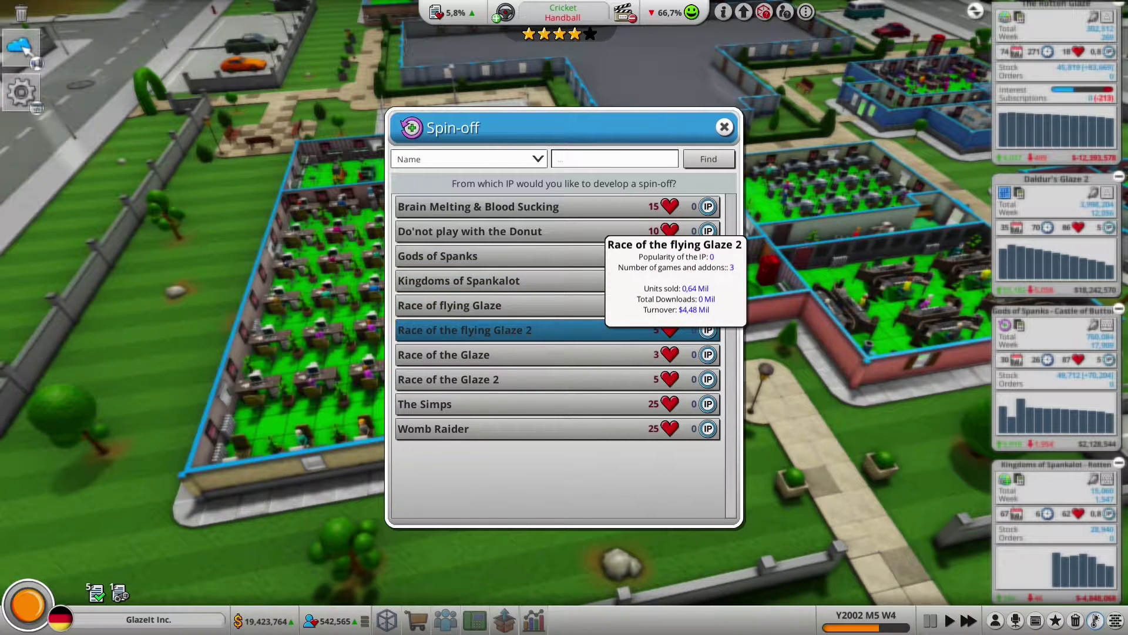
pyautogui.click(529, 330)
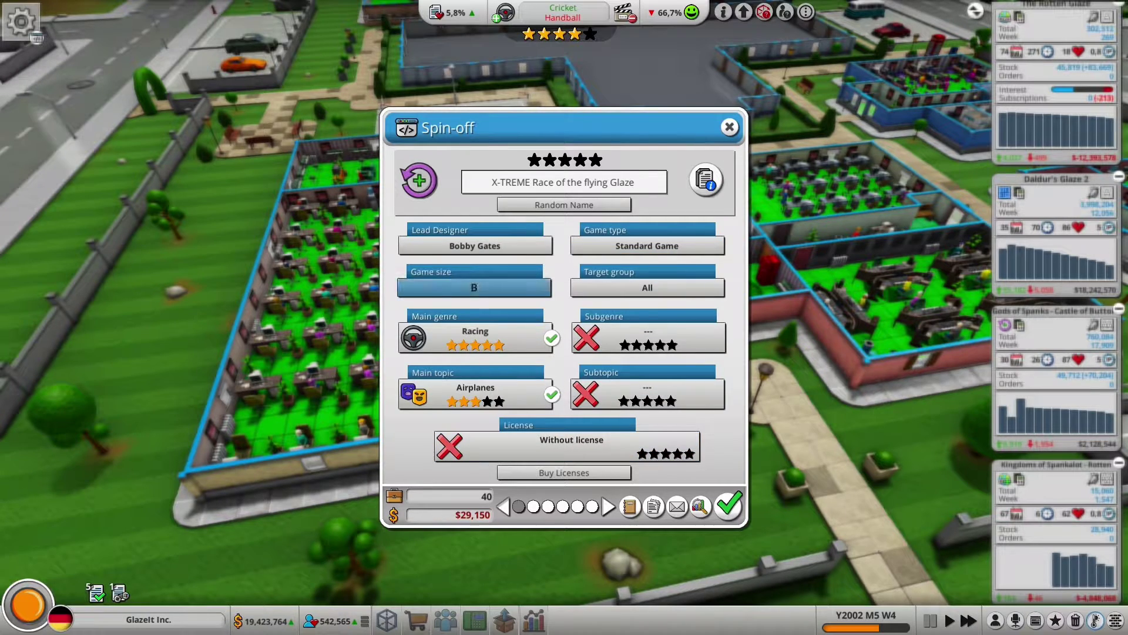
# Step: Set the spin-off to game size A with Action as subgenre
pyautogui.click(473, 287)
pyautogui.click(563, 349)
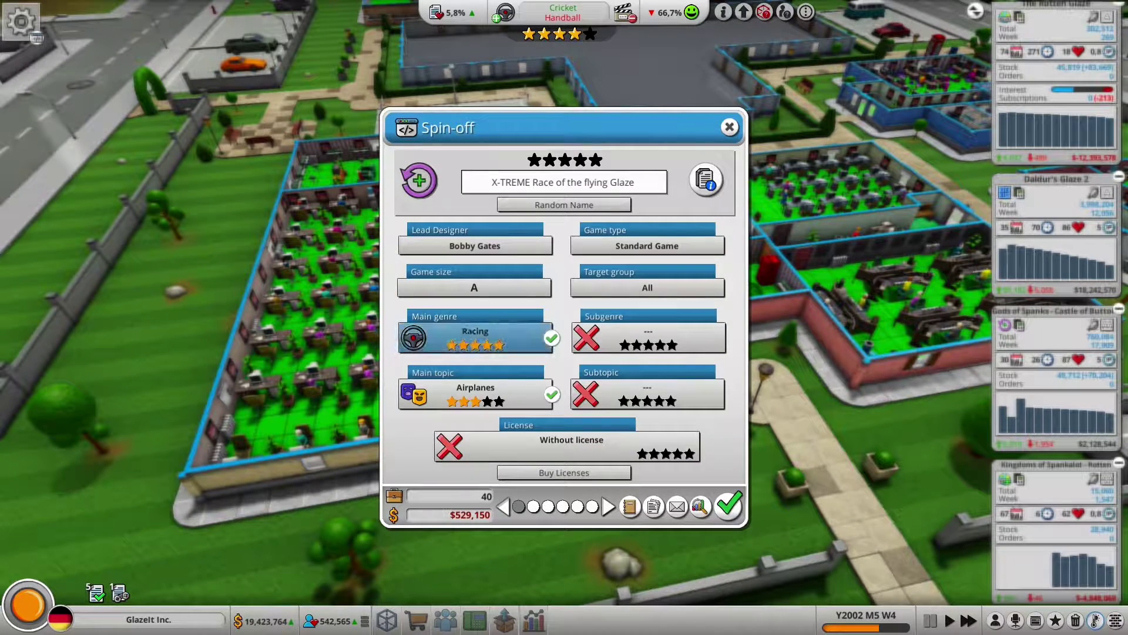
pyautogui.click(647, 337)
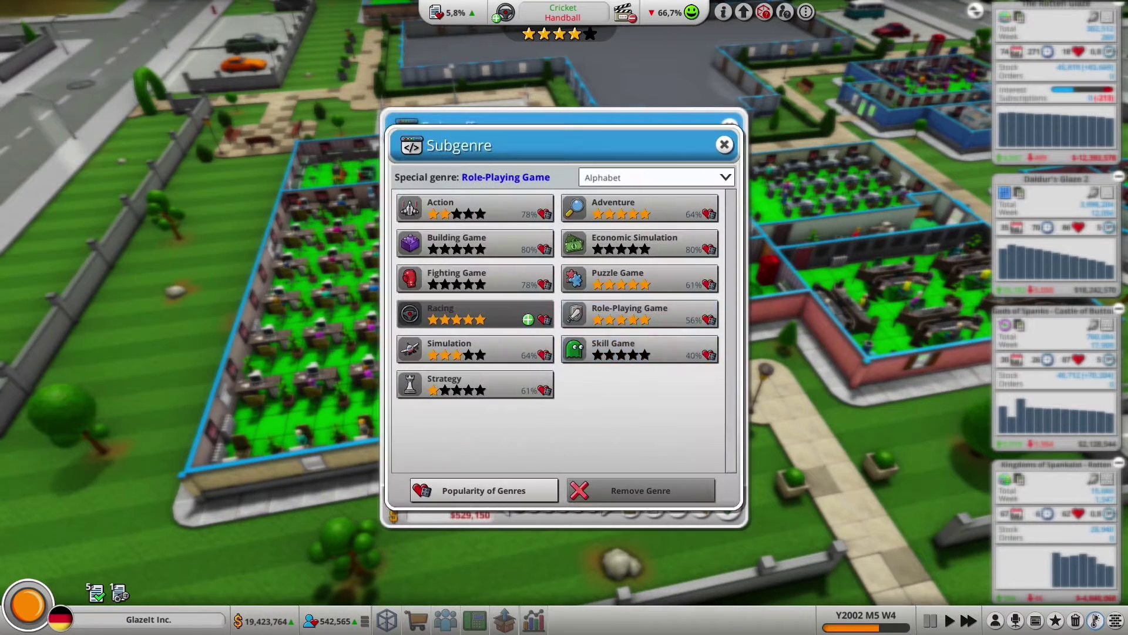
pyautogui.click(476, 209)
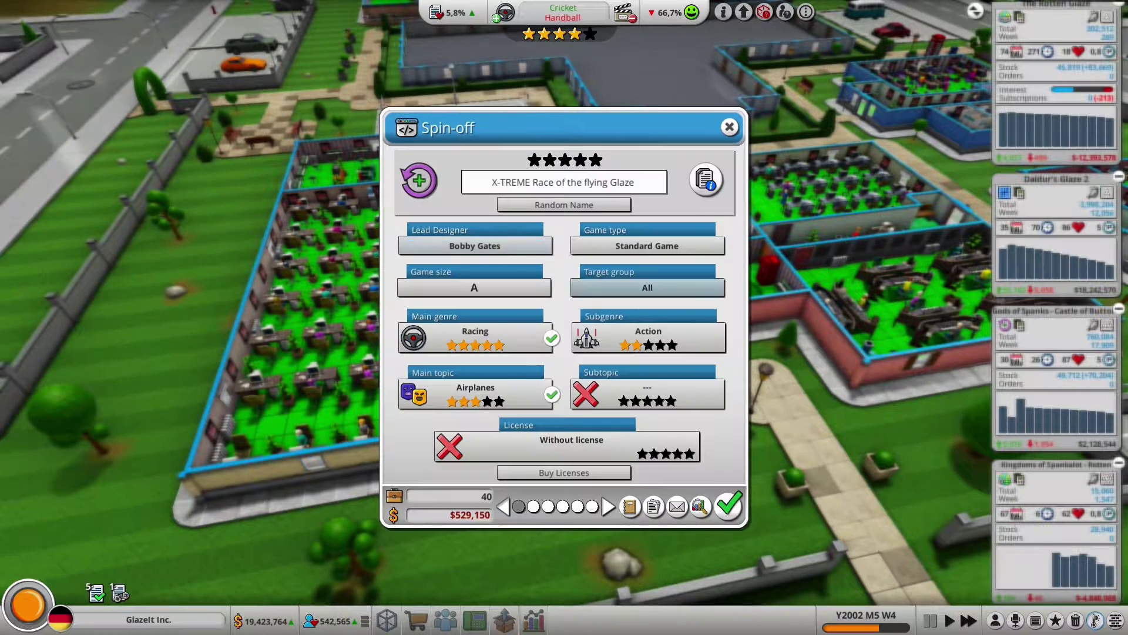
pyautogui.click(648, 338)
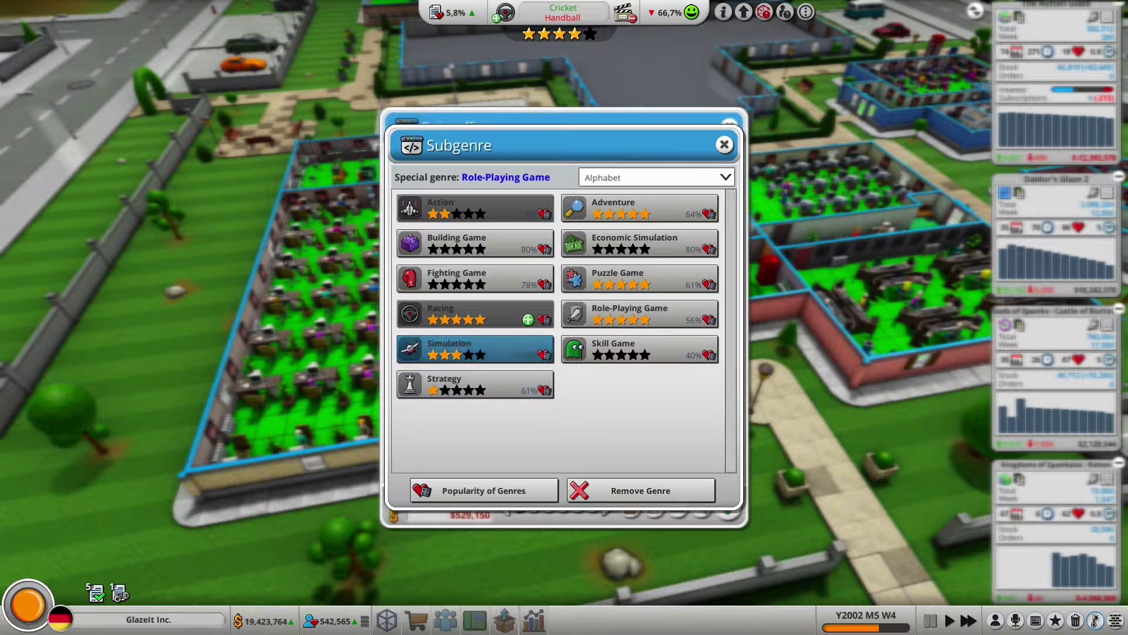
pyautogui.click(723, 144)
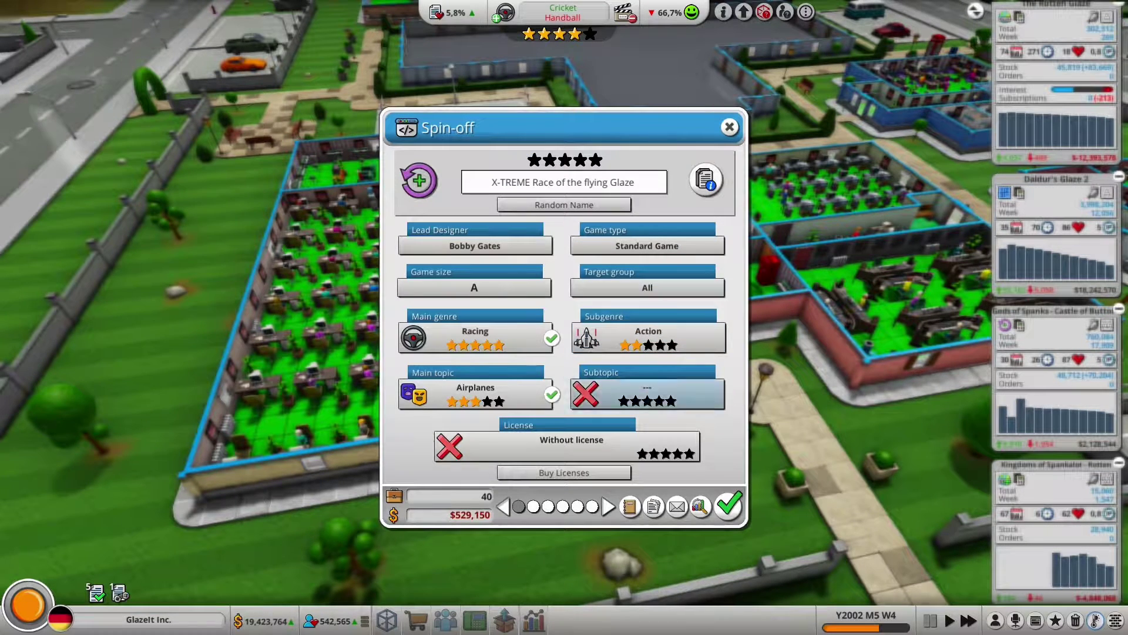
# Step: Set Cars as the spin-off's subtopic
pyautogui.click(649, 393)
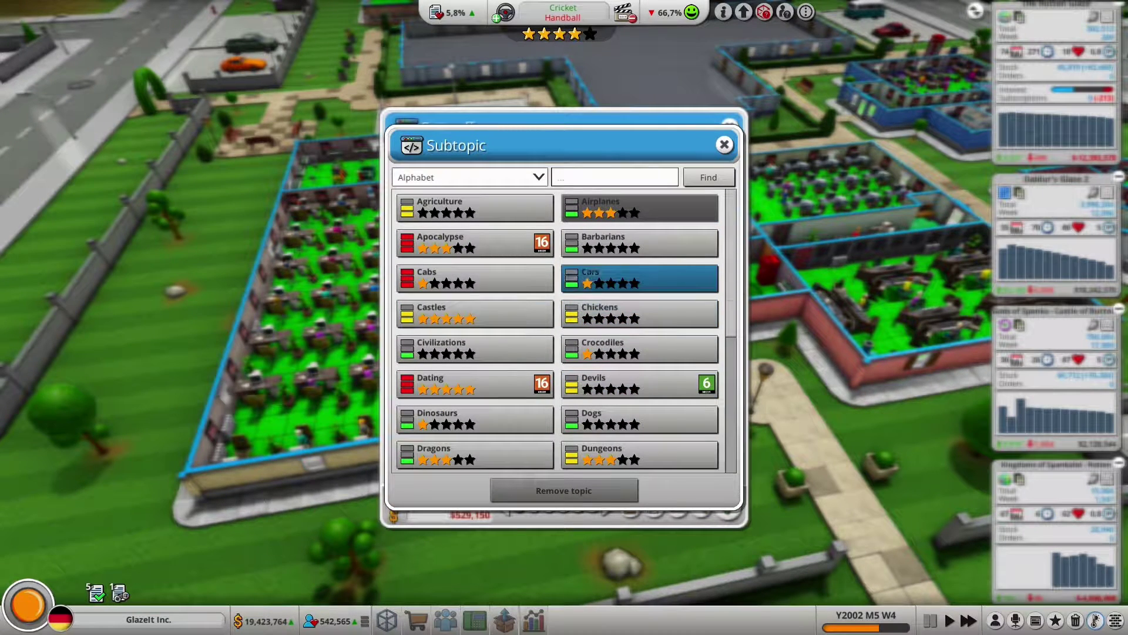
pyautogui.click(640, 277)
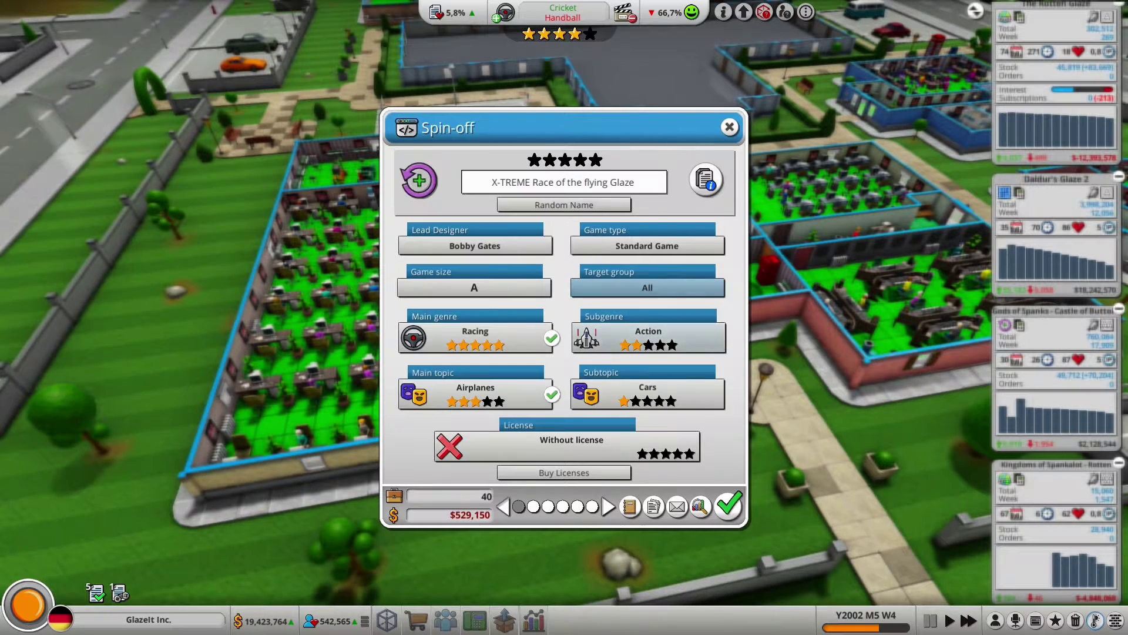
pyautogui.click(647, 391)
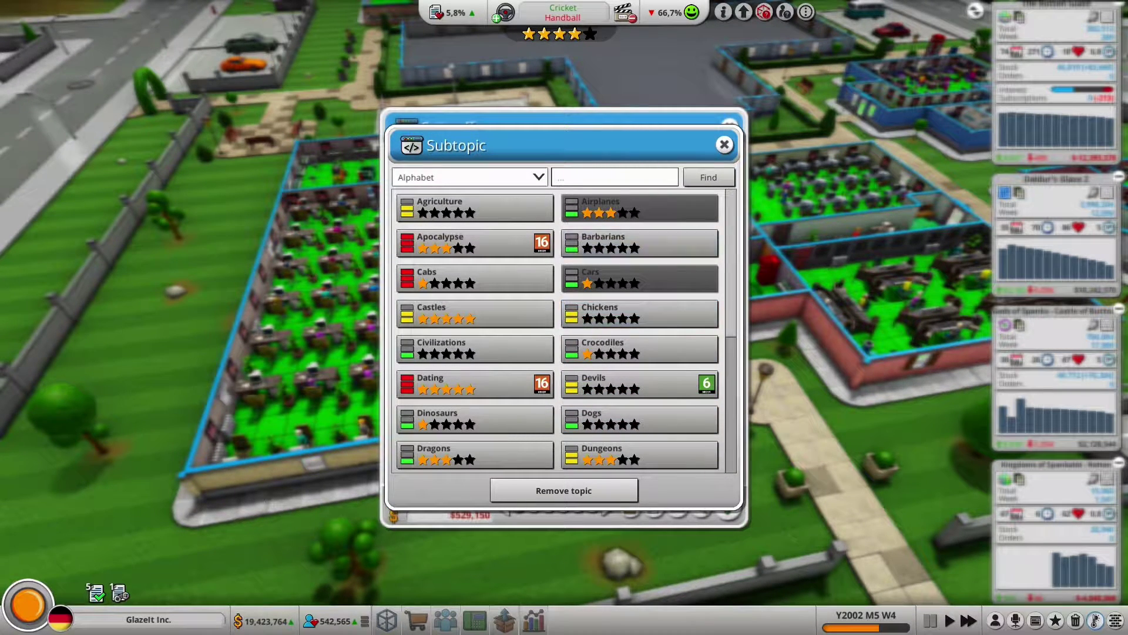
pyautogui.click(723, 144)
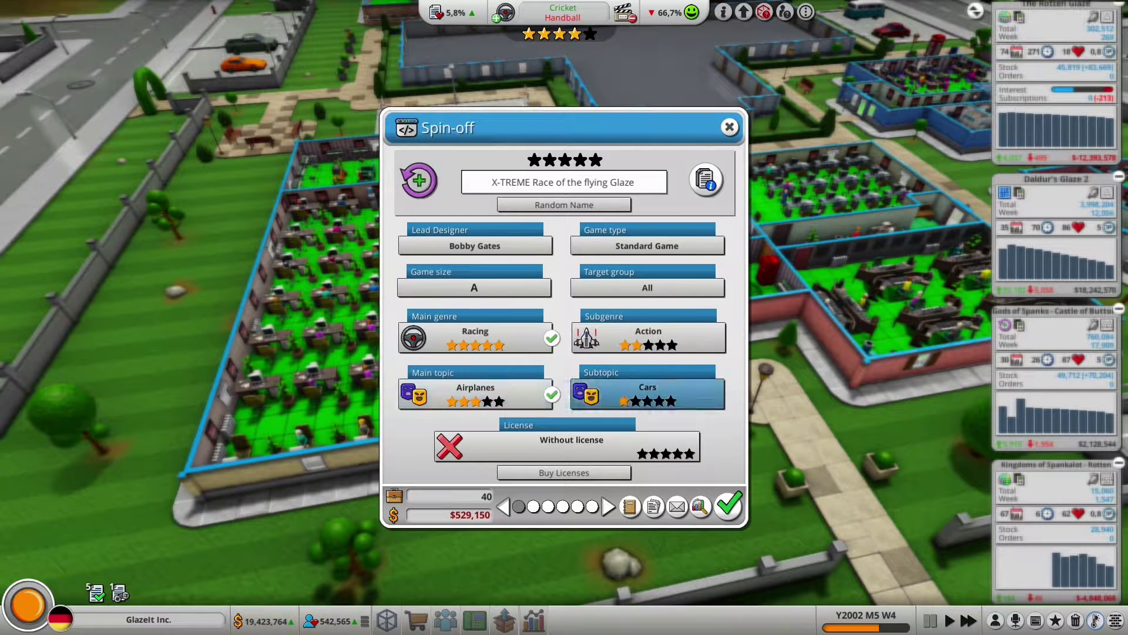
# Step: Choose the Speed Spoon 69++ engine and Suny Gamestation as main platform, leaving the second platform empty
pyautogui.click(609, 505)
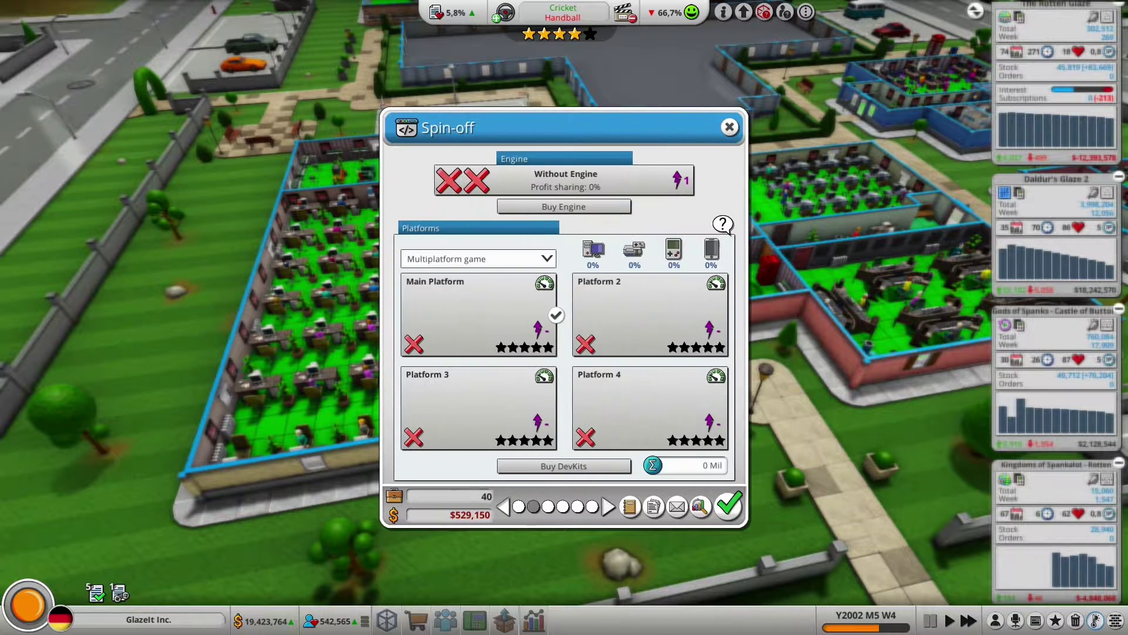
pyautogui.click(565, 181)
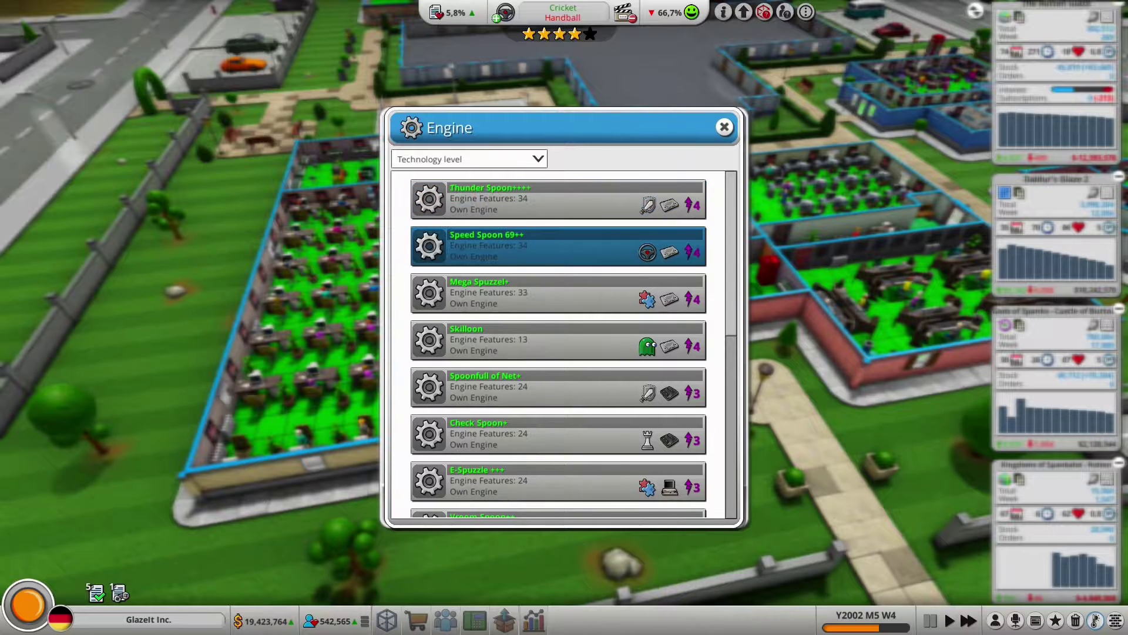
pyautogui.click(529, 246)
pyautogui.click(479, 314)
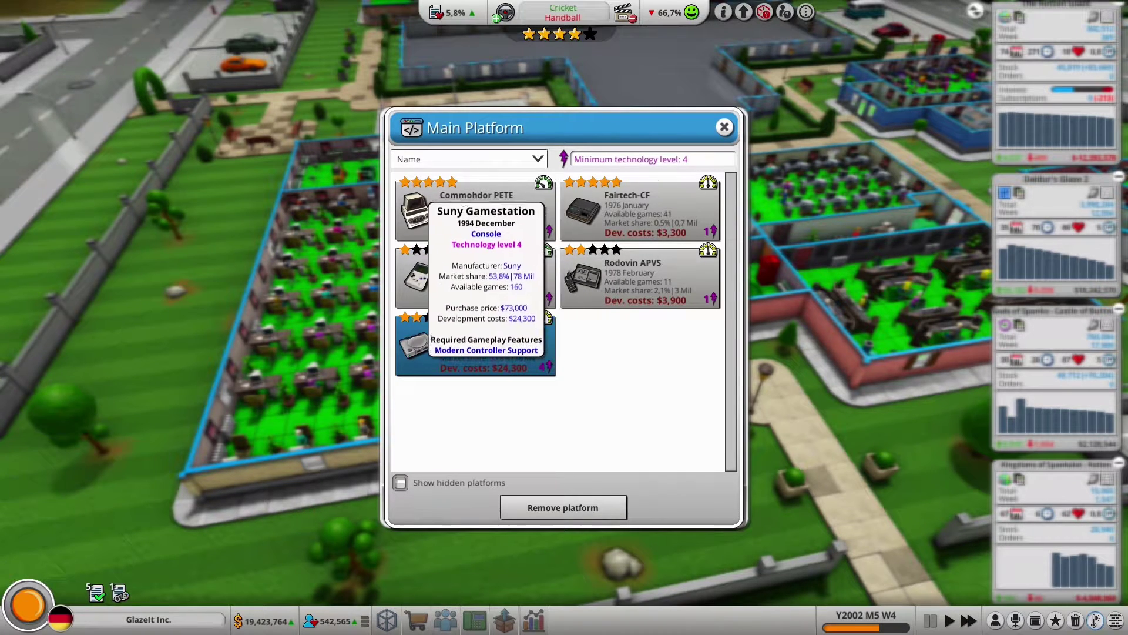
pyautogui.click(475, 345)
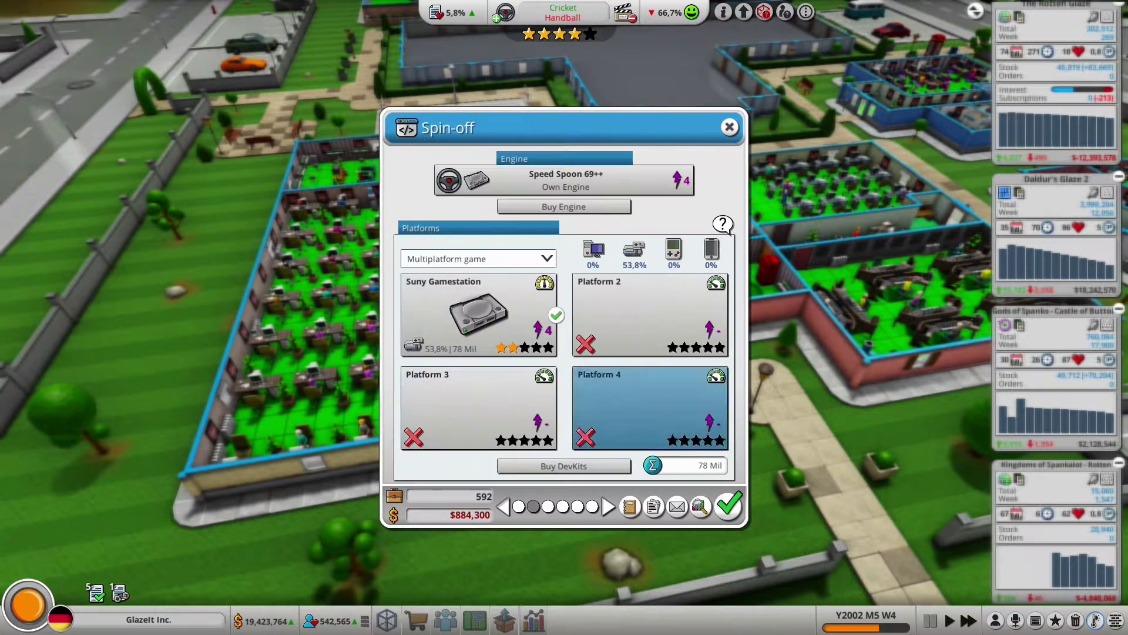
pyautogui.click(650, 316)
pyautogui.press('Escape')
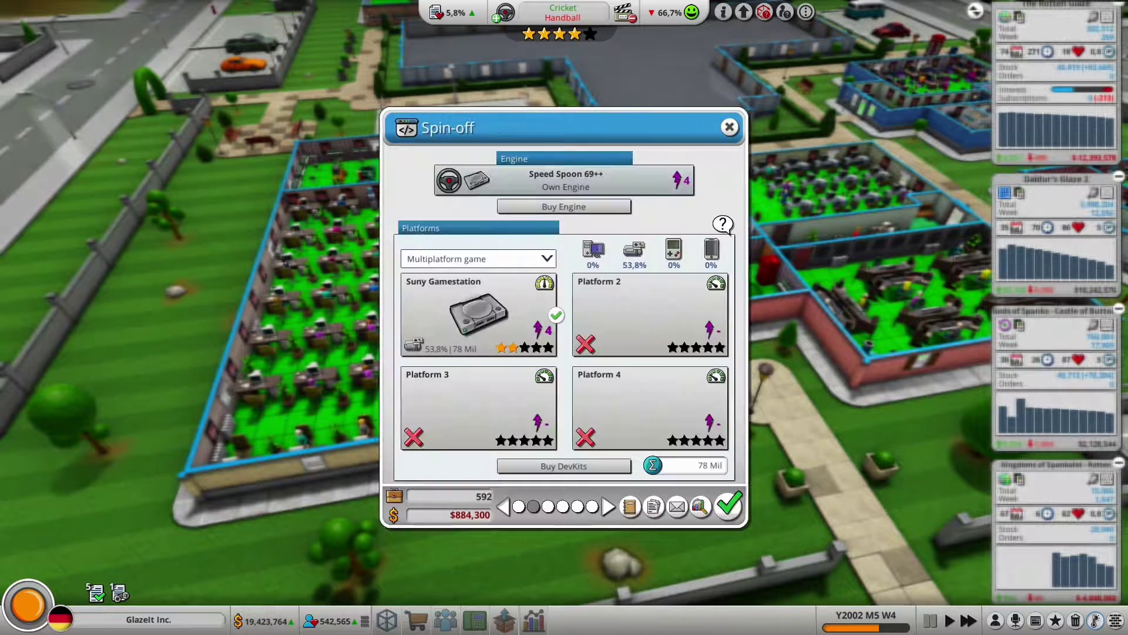
pyautogui.click(563, 466)
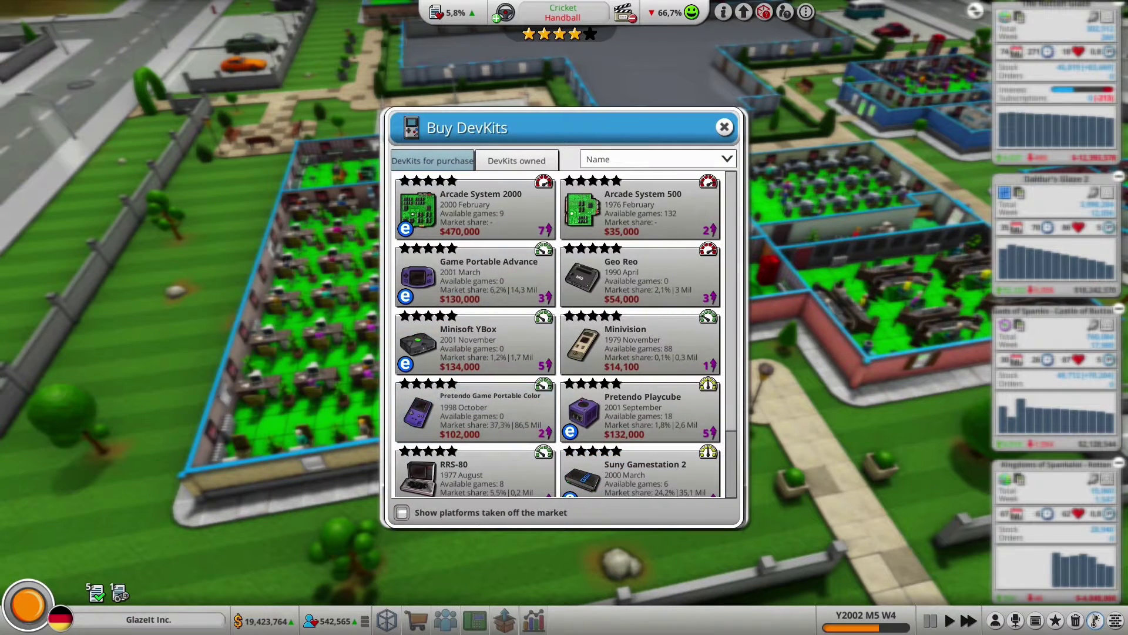
pyautogui.scroll(-1, 617, 265)
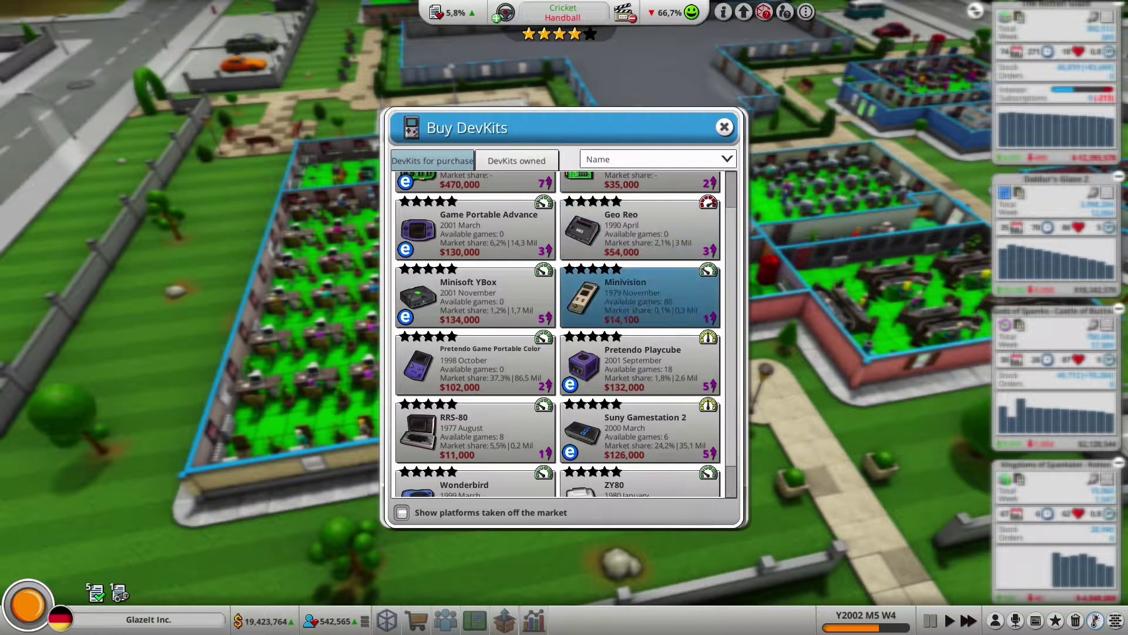
pyautogui.scroll(-2, 618, 282)
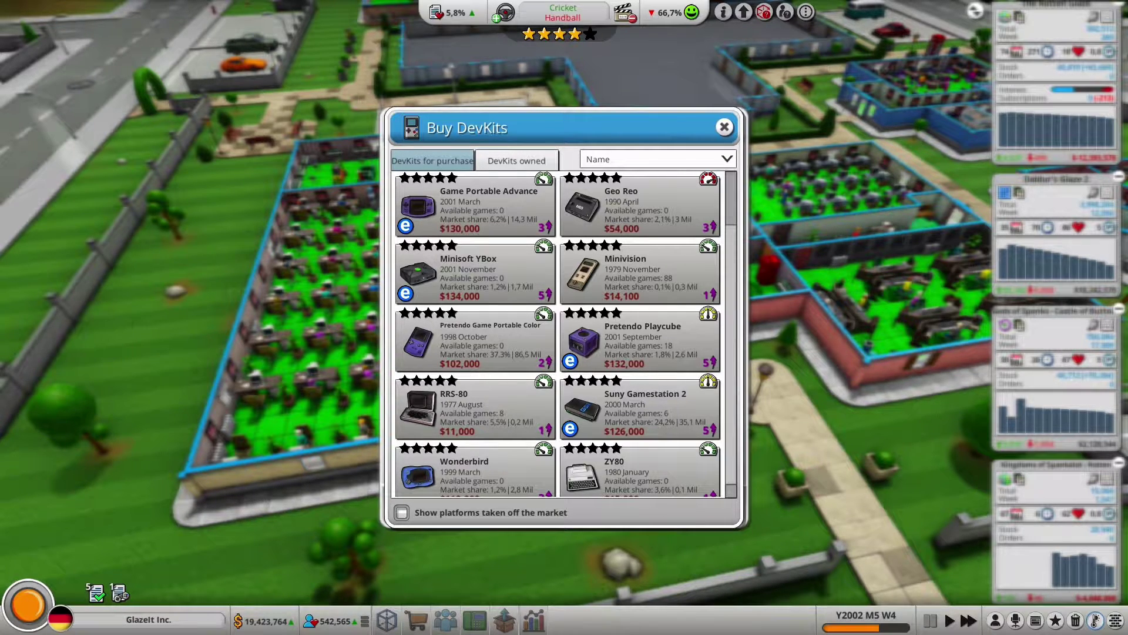
pyautogui.scroll(-1, 640, 339)
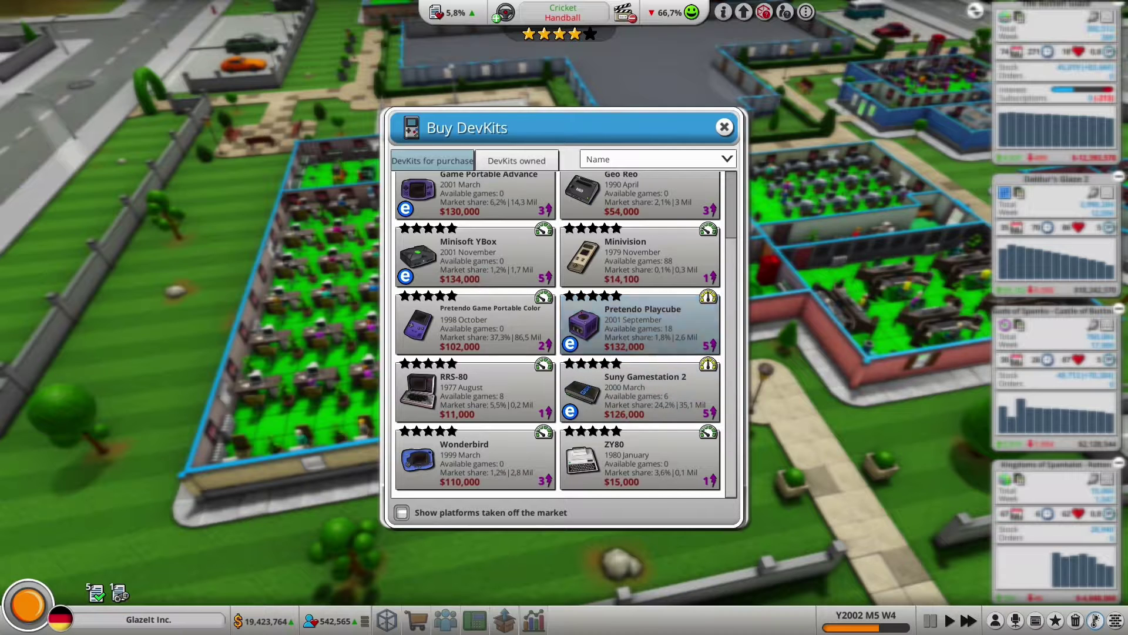
pyautogui.scroll(2, 641, 343)
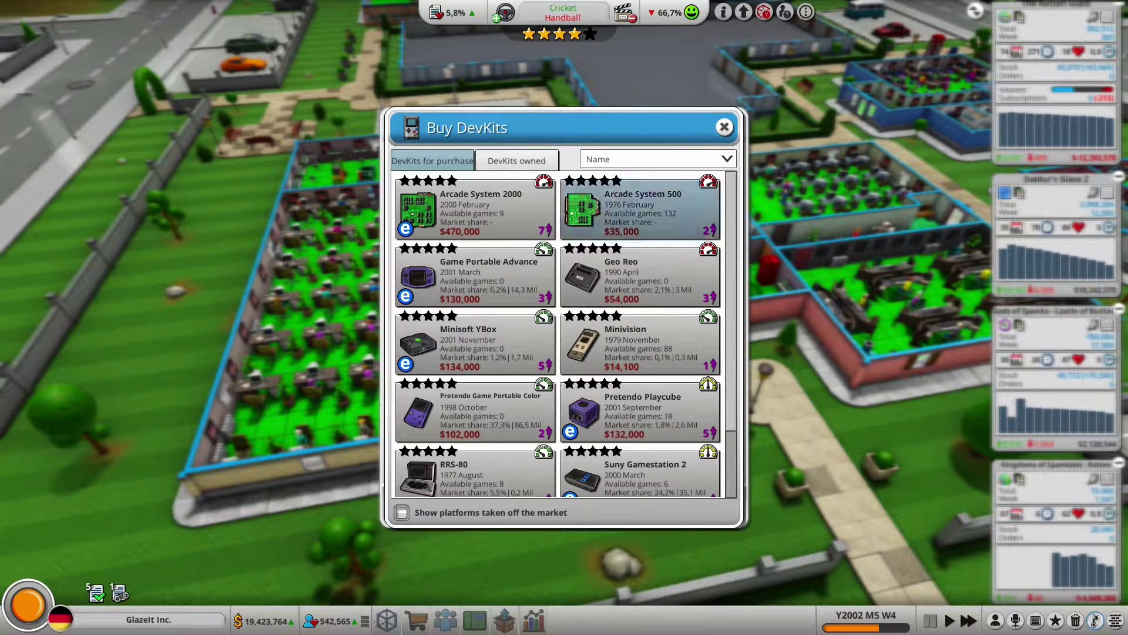
pyautogui.scroll(-1, 641, 344)
pyautogui.scroll(-2, 641, 345)
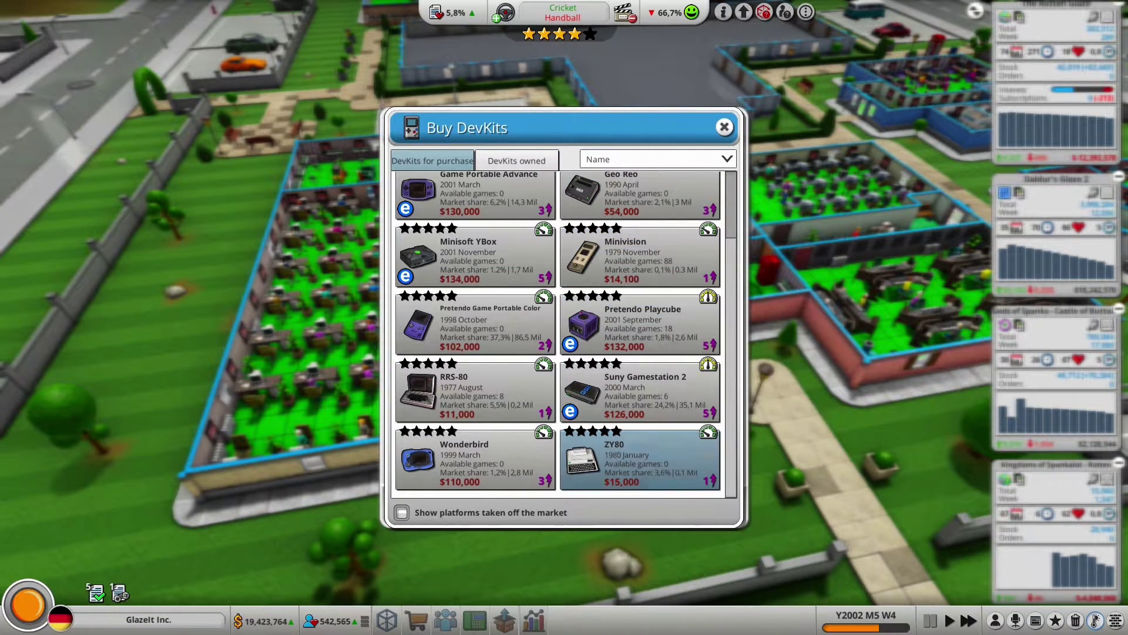
pyautogui.scroll(3, 641, 344)
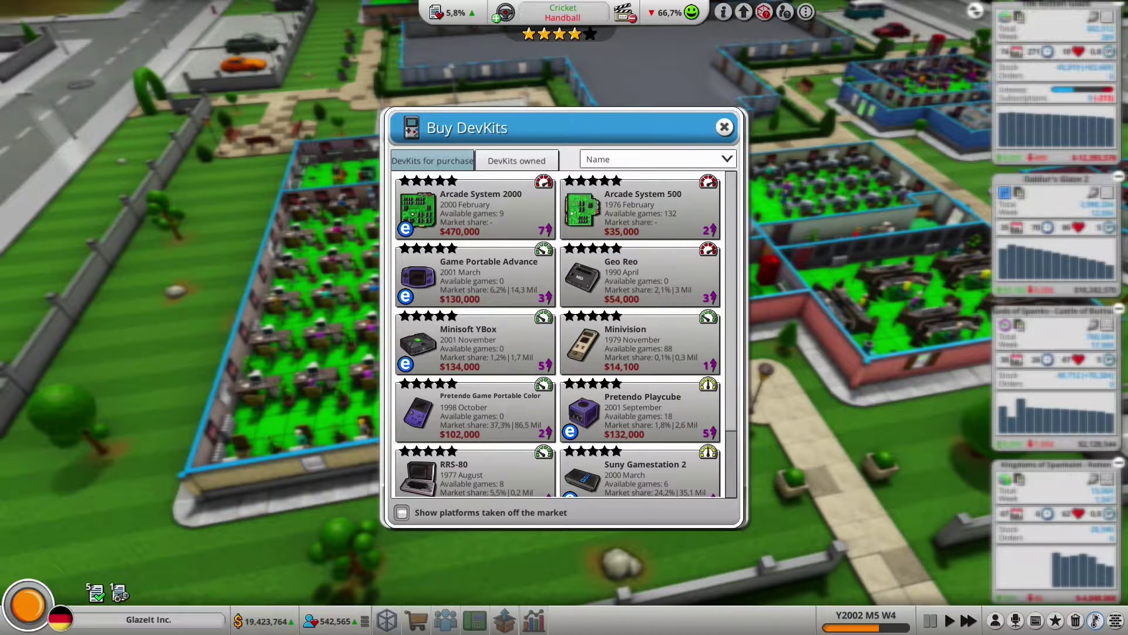
pyautogui.press('Escape')
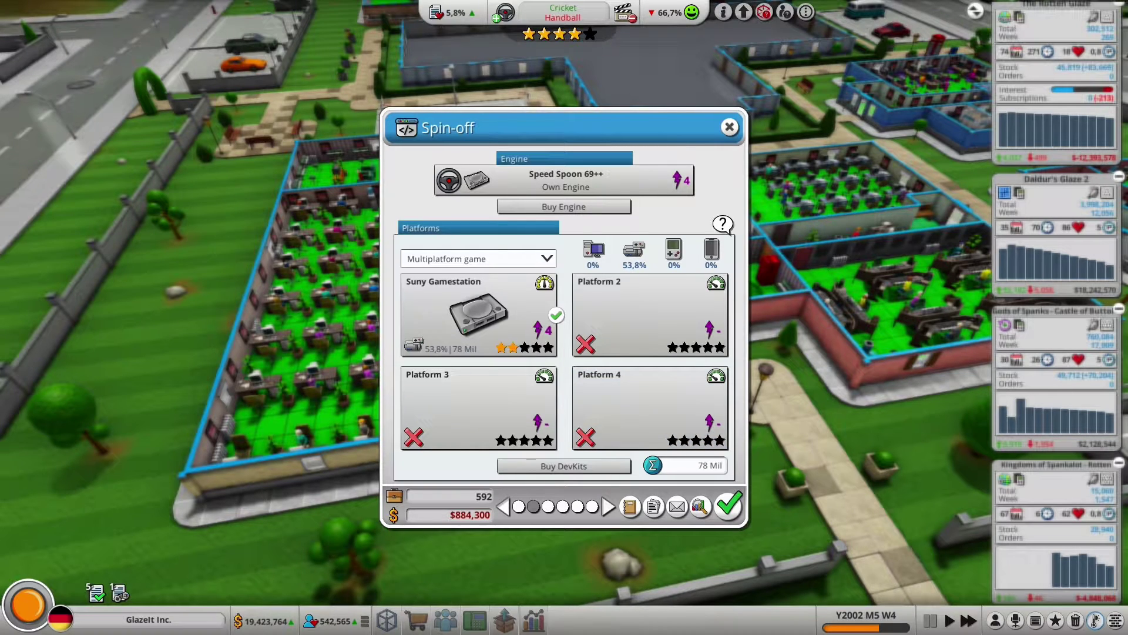
# Step: Buy V-A-S Silver anti-cheat software and assign it to the spin-off
pyautogui.click(608, 506)
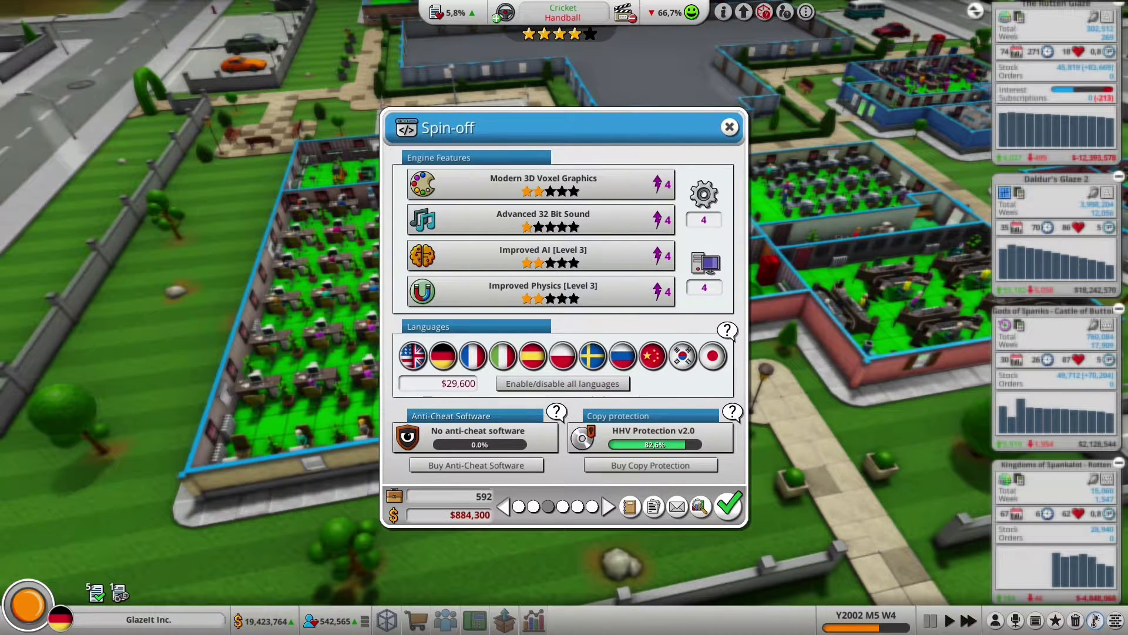
pyautogui.click(477, 436)
pyautogui.click(475, 270)
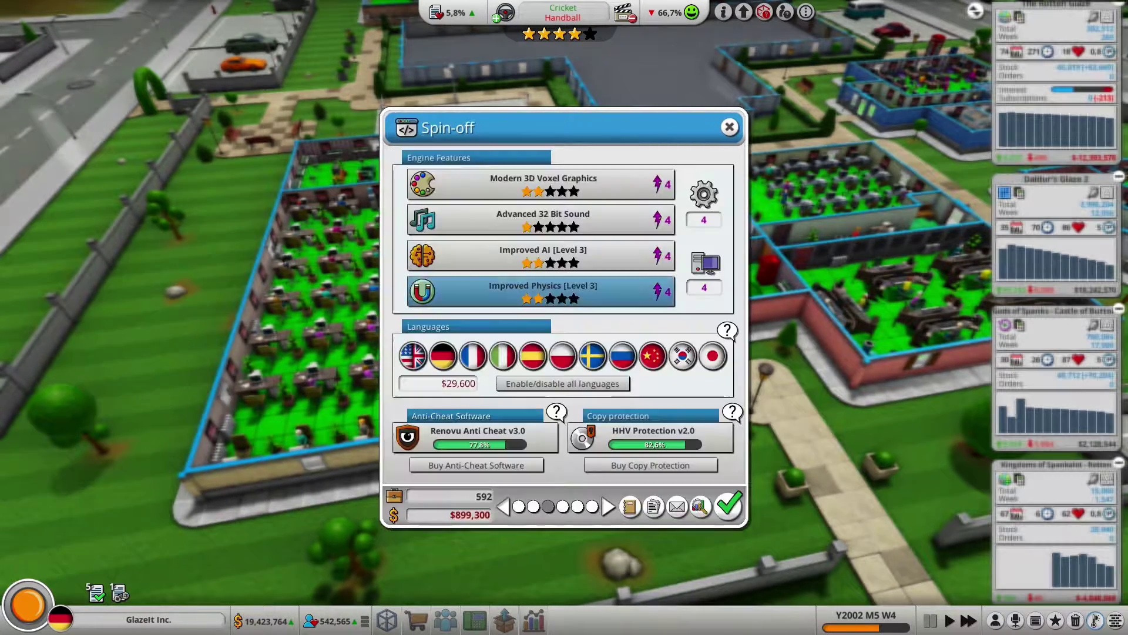
pyautogui.click(476, 465)
pyautogui.click(476, 195)
pyautogui.click(687, 354)
pyautogui.click(725, 127)
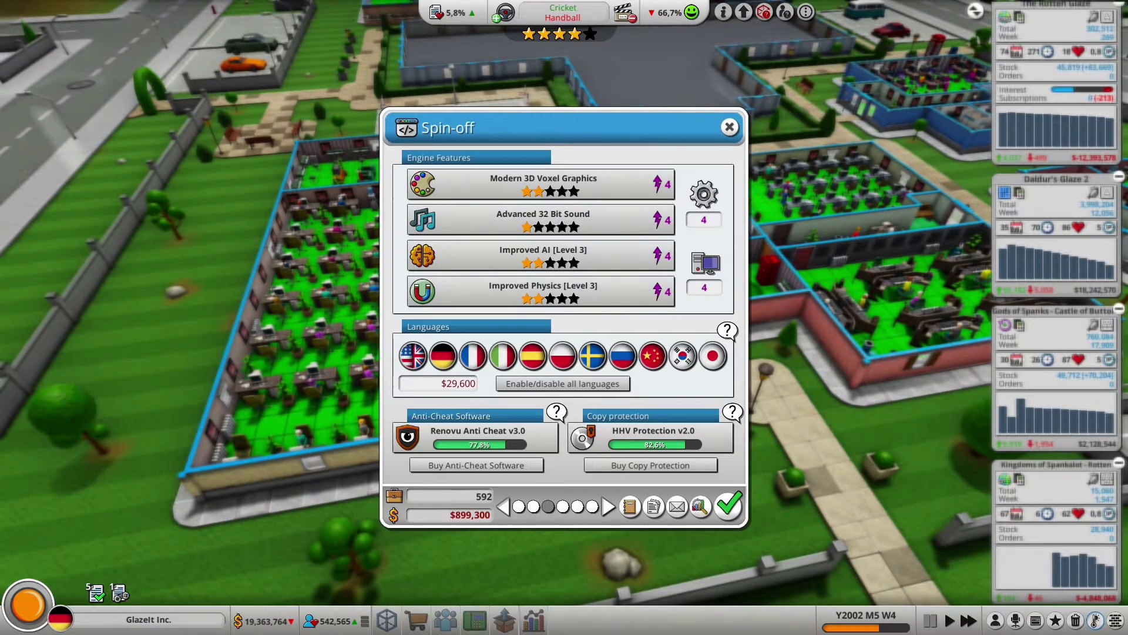
pyautogui.click(476, 437)
pyautogui.click(635, 270)
# Step: Keep HHV Protection v2.0 copy protection and advance past design focus to gameplay features
pyautogui.click(652, 437)
pyautogui.click(640, 195)
pyautogui.click(650, 465)
pyautogui.click(724, 126)
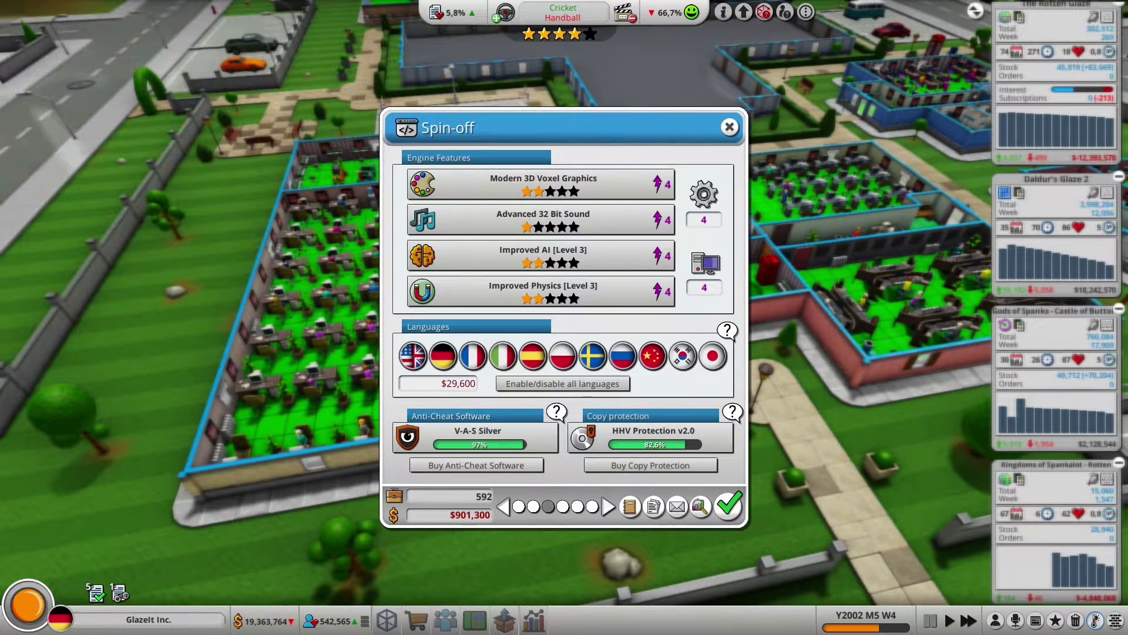
pyautogui.click(609, 506)
pyautogui.click(609, 507)
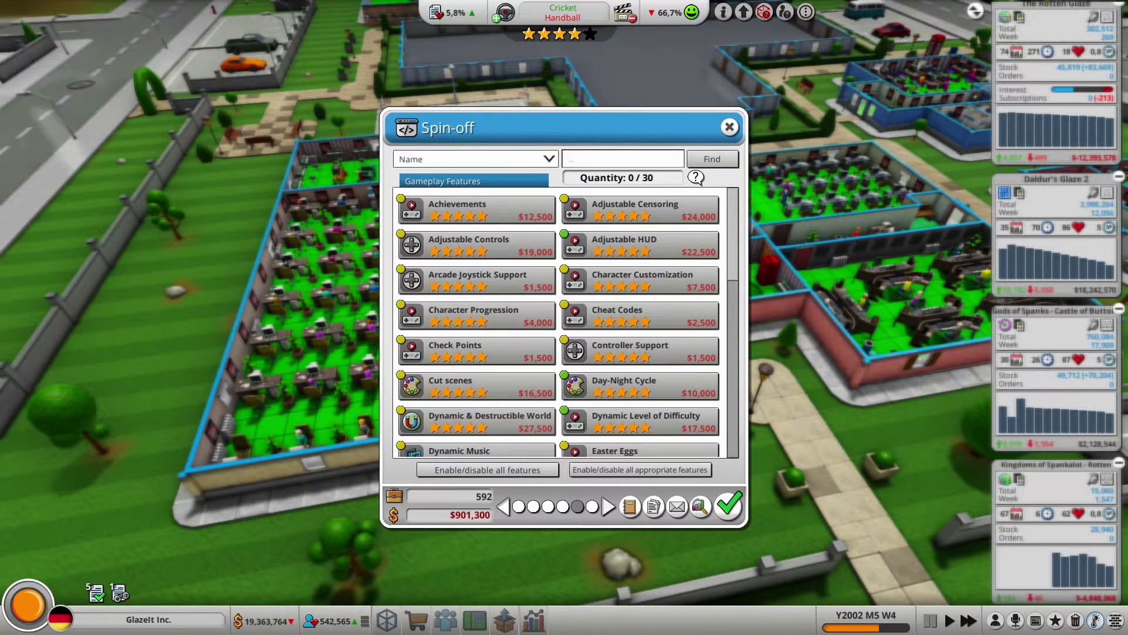
# Step: Enable every gameplay feature, then drop Level Editor, Easter Eggs, Destructible World and Arcade Joystick Support
pyautogui.click(638, 469)
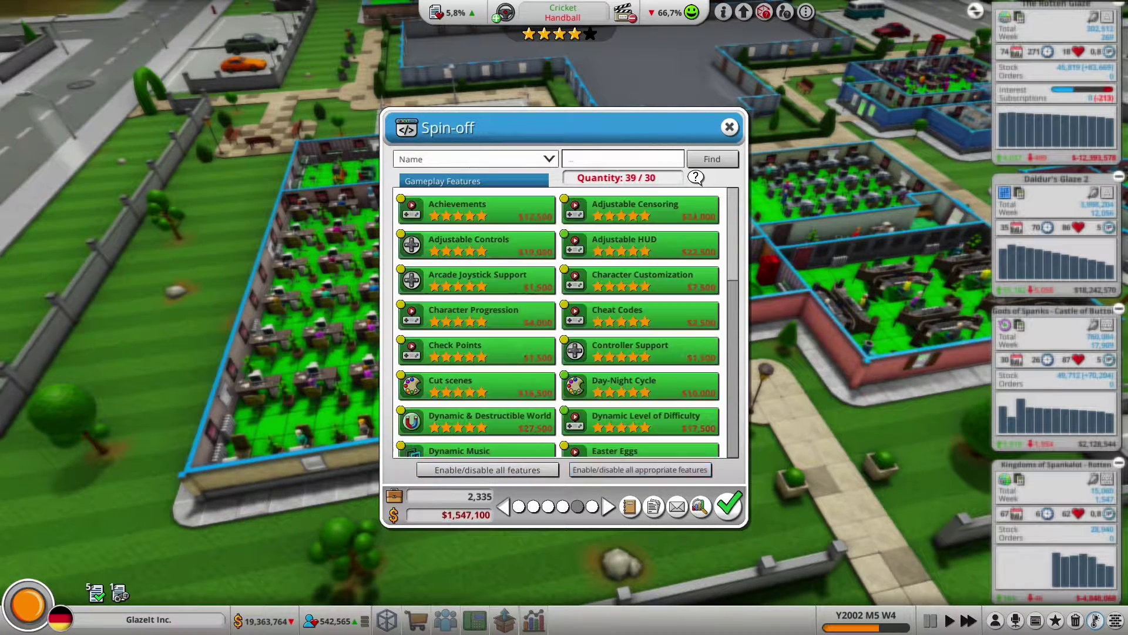
pyautogui.scroll(-5, 565, 353)
pyautogui.scroll(-5, 529, 336)
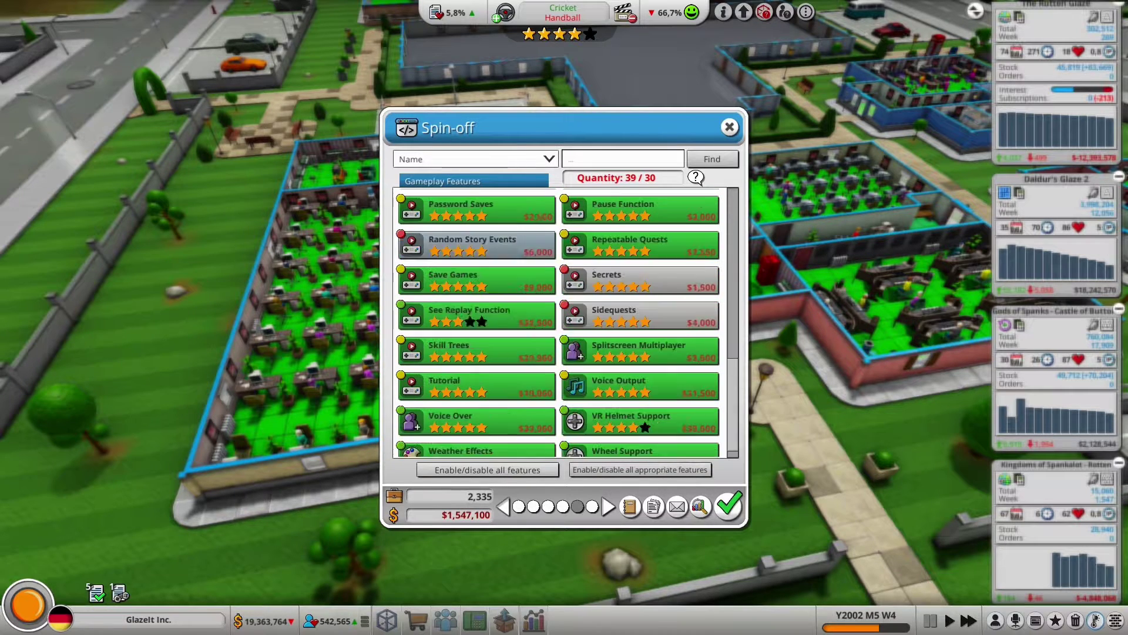
pyautogui.scroll(-4, 477, 295)
pyautogui.scroll(2, 617, 301)
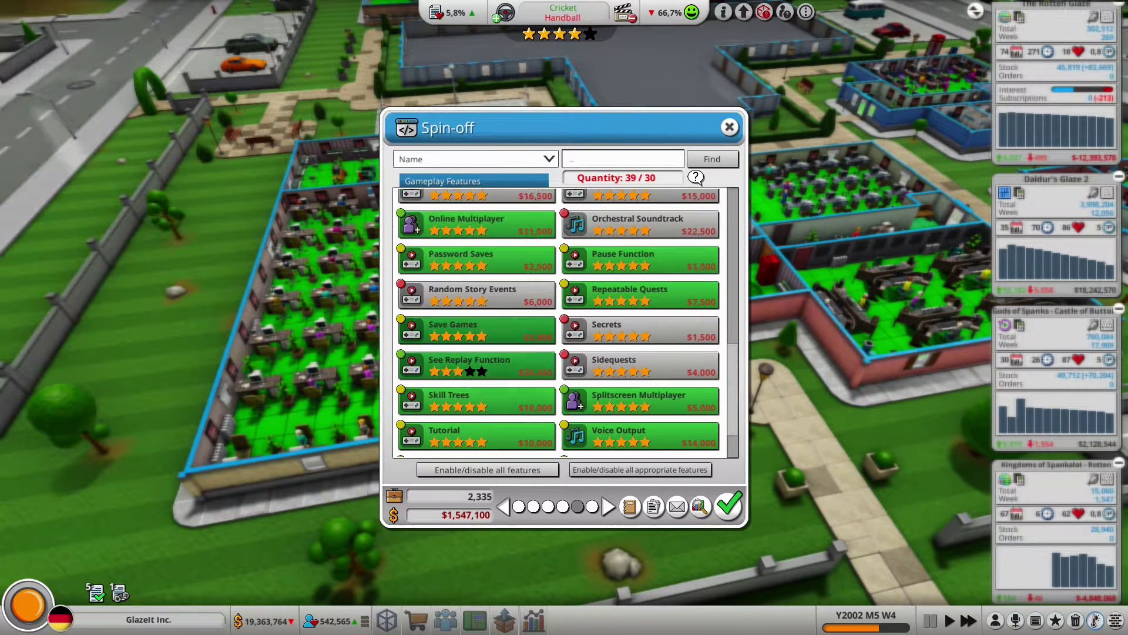
pyautogui.scroll(3, 617, 300)
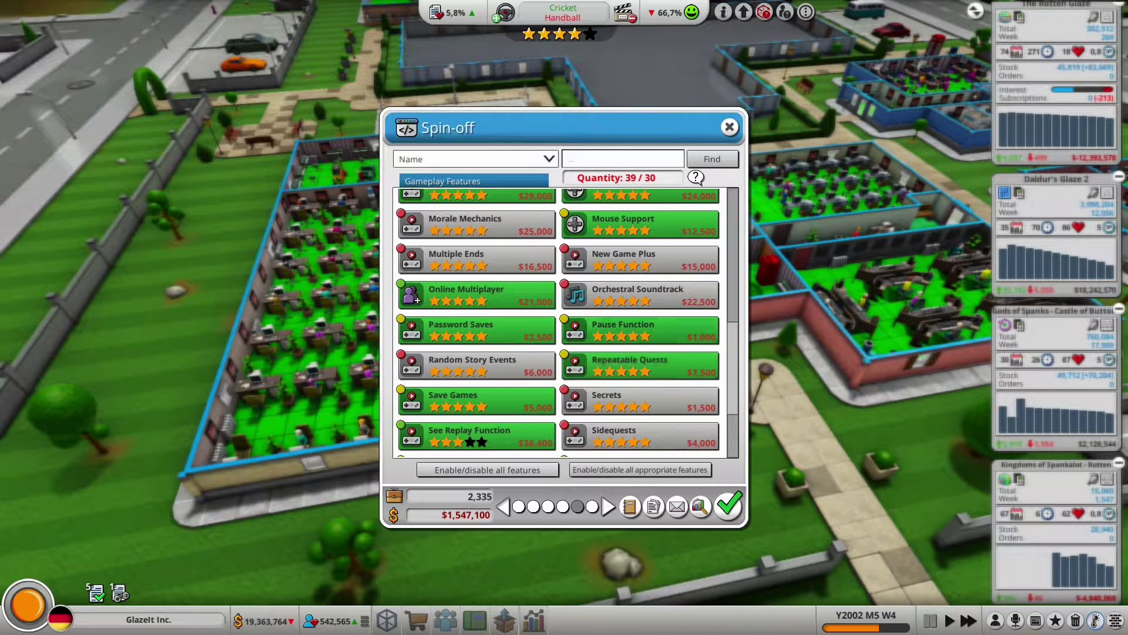
pyautogui.scroll(2, 617, 353)
pyautogui.scroll(2, 641, 353)
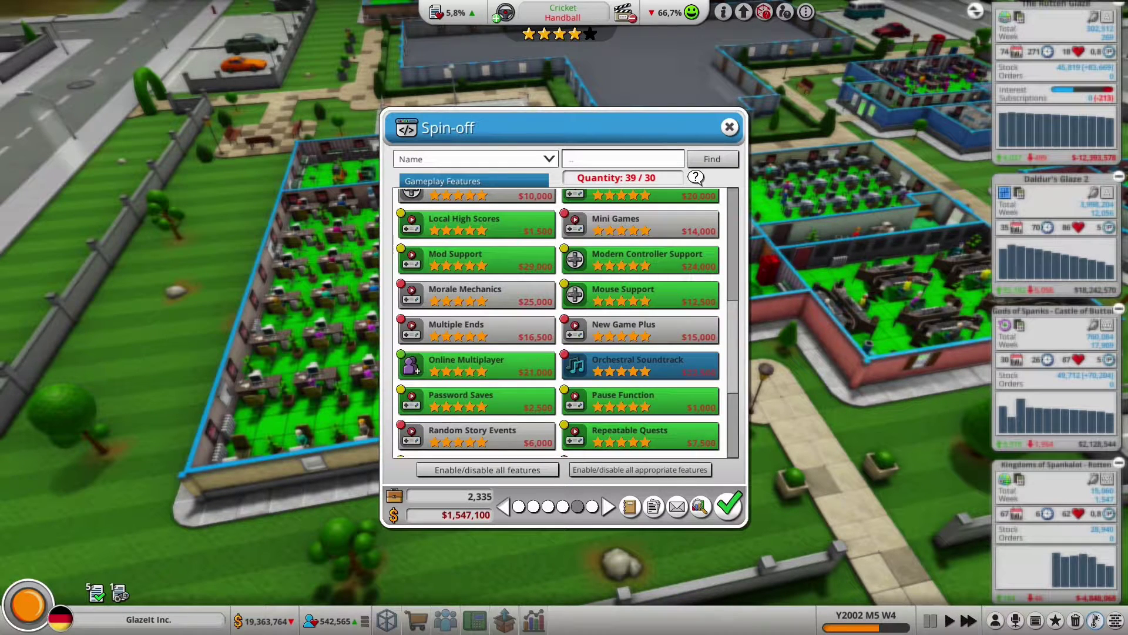
pyautogui.scroll(1, 641, 365)
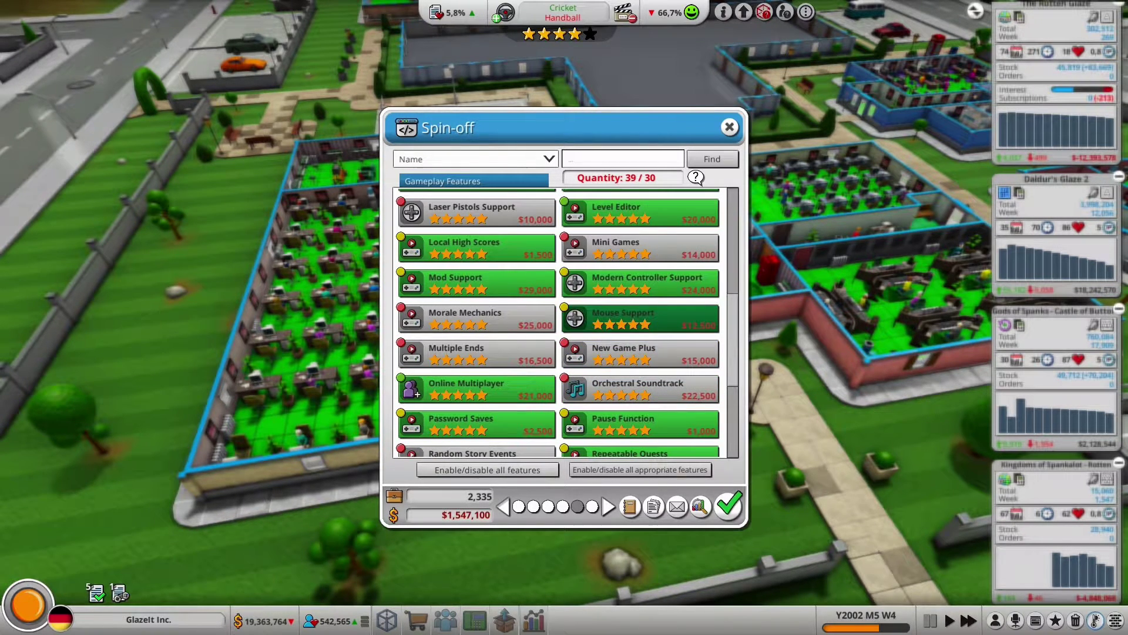
pyautogui.click(641, 212)
pyautogui.scroll(1, 642, 264)
pyautogui.scroll(2, 641, 265)
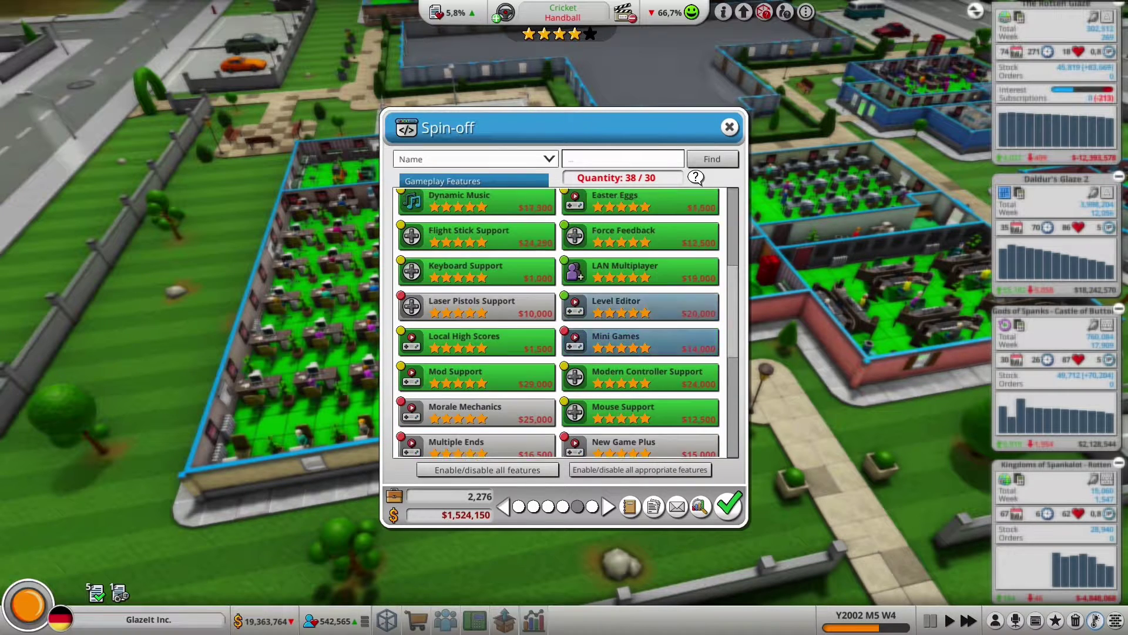
pyautogui.scroll(1, 641, 300)
pyautogui.click(642, 248)
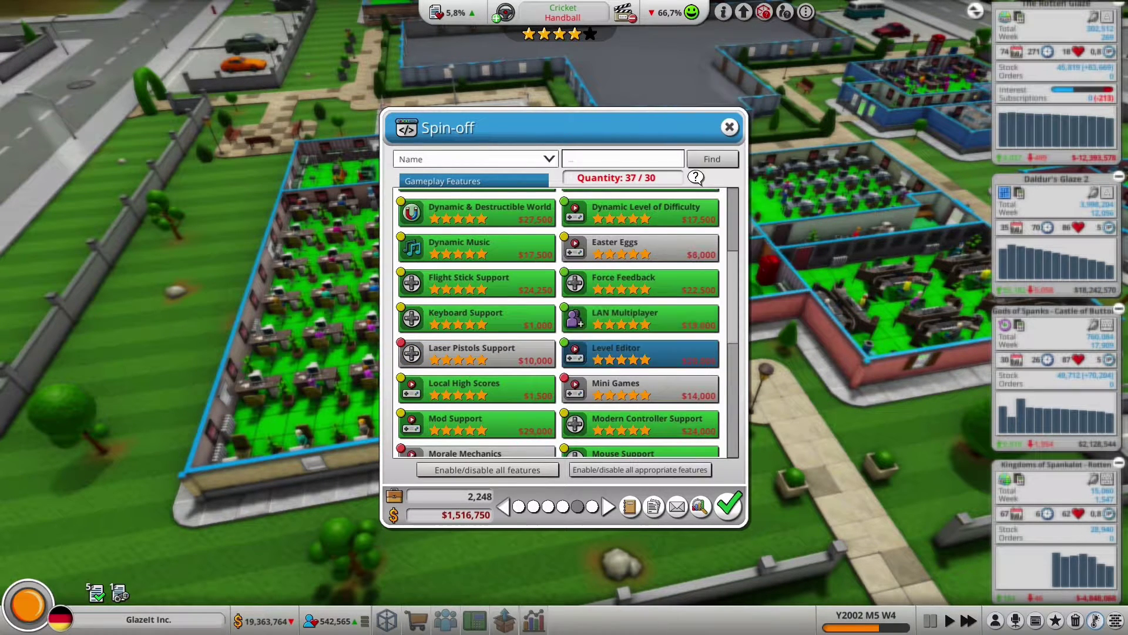
pyautogui.scroll(1, 476, 309)
pyautogui.click(477, 259)
pyautogui.scroll(2, 476, 309)
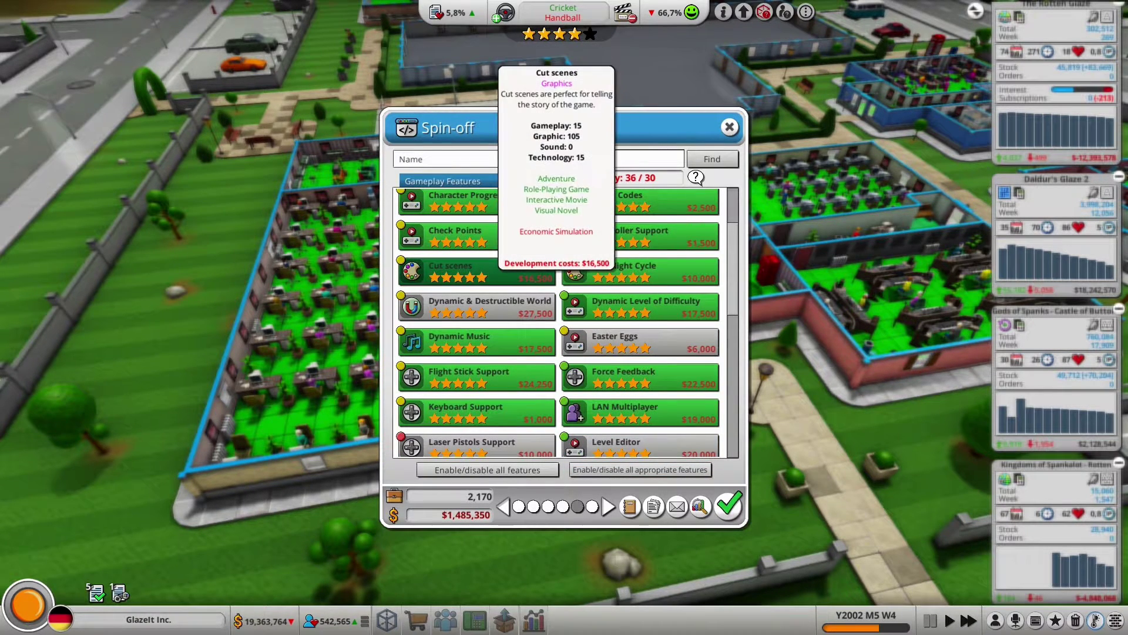
pyautogui.scroll(2, 639, 353)
pyautogui.scroll(1, 639, 353)
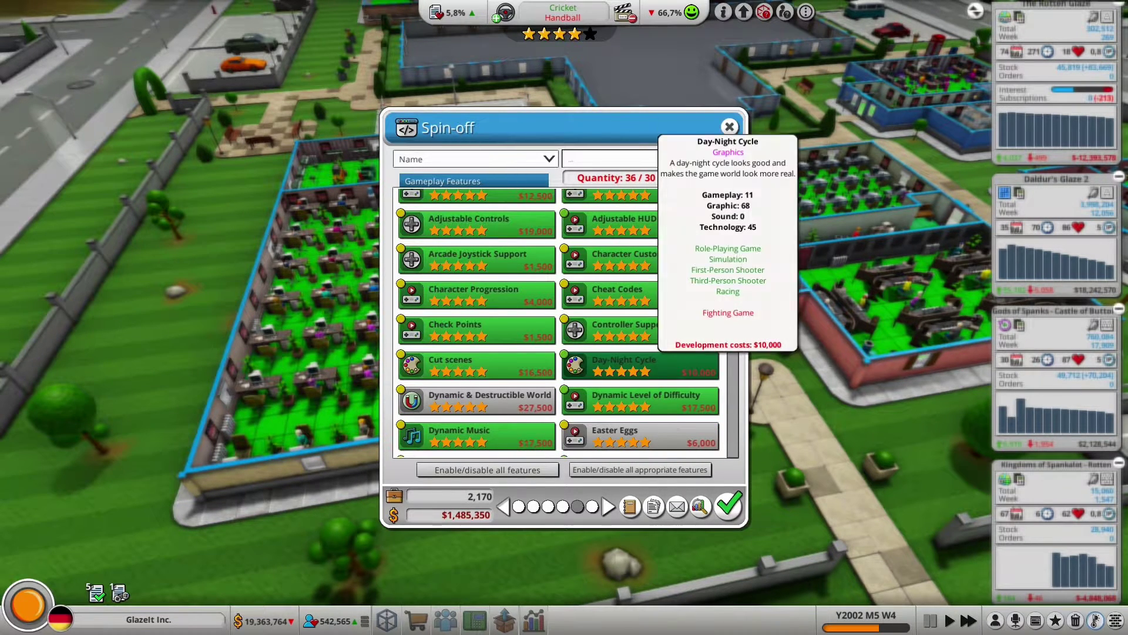
pyautogui.click(476, 260)
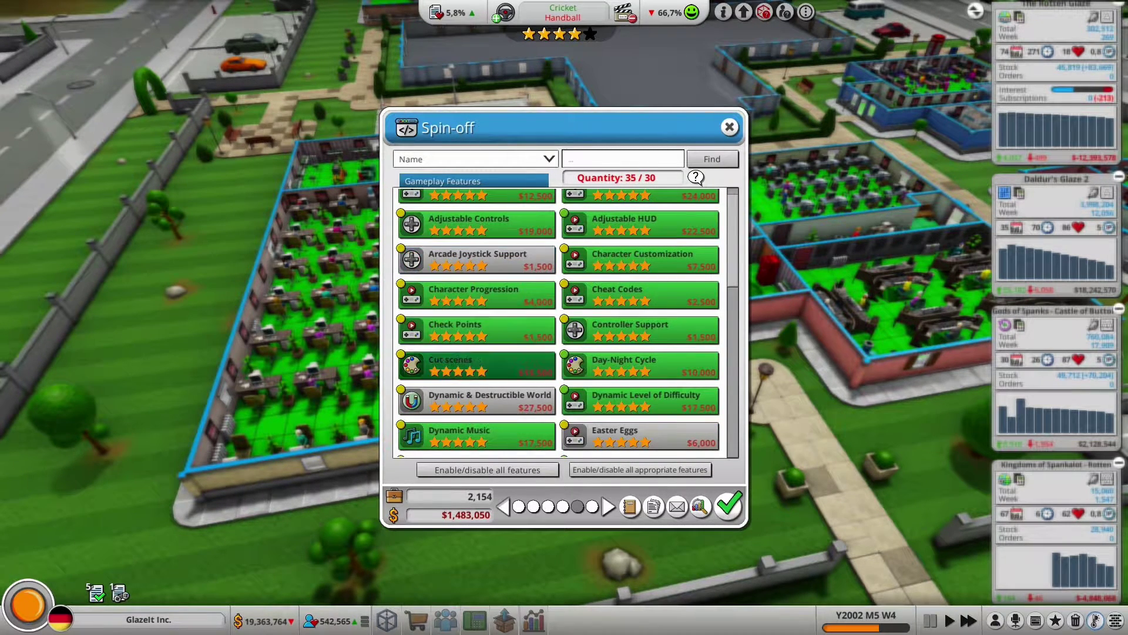
pyautogui.scroll(1, 477, 353)
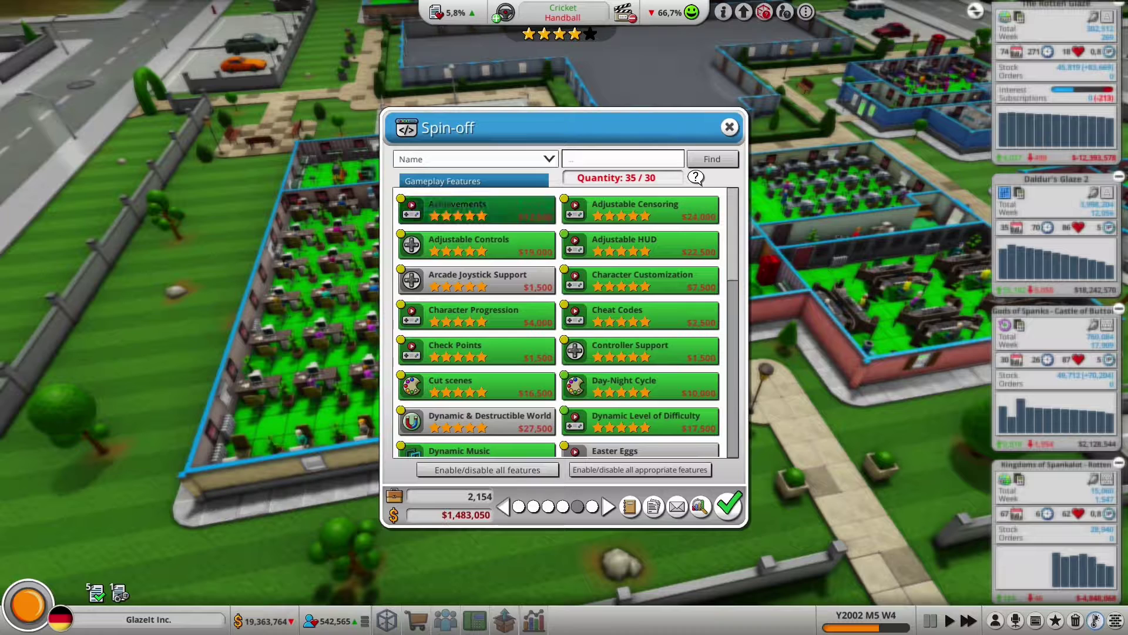
# Step: Drop Achievements, Check Points, Controller Support, Character Customization and Local High Scores to reach 30/30 features
pyautogui.click(476, 209)
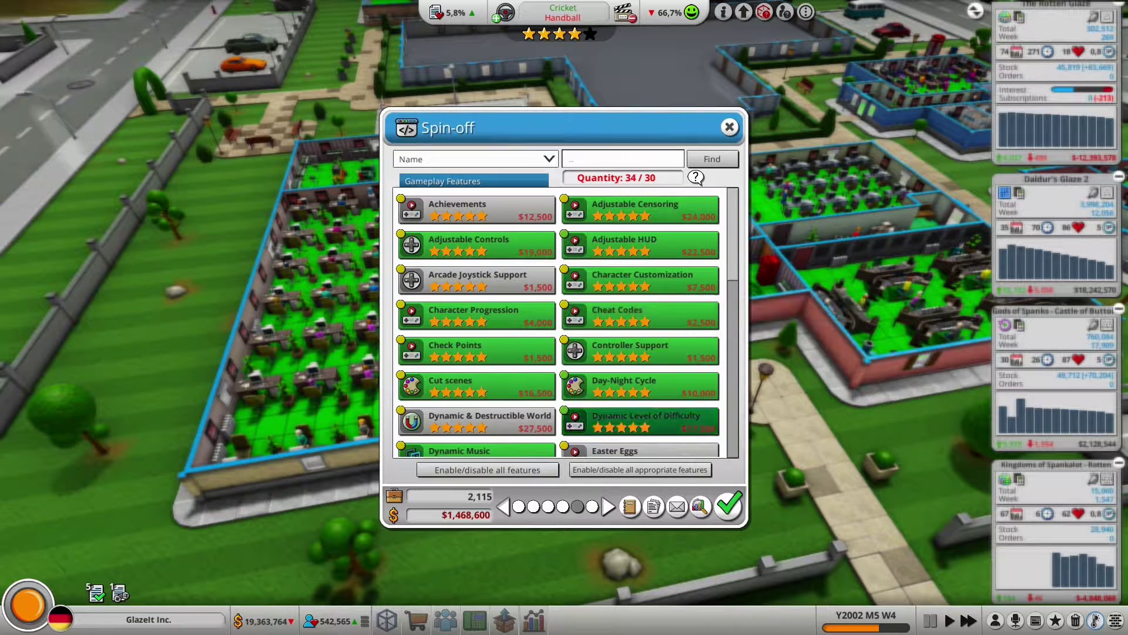
pyautogui.click(476, 351)
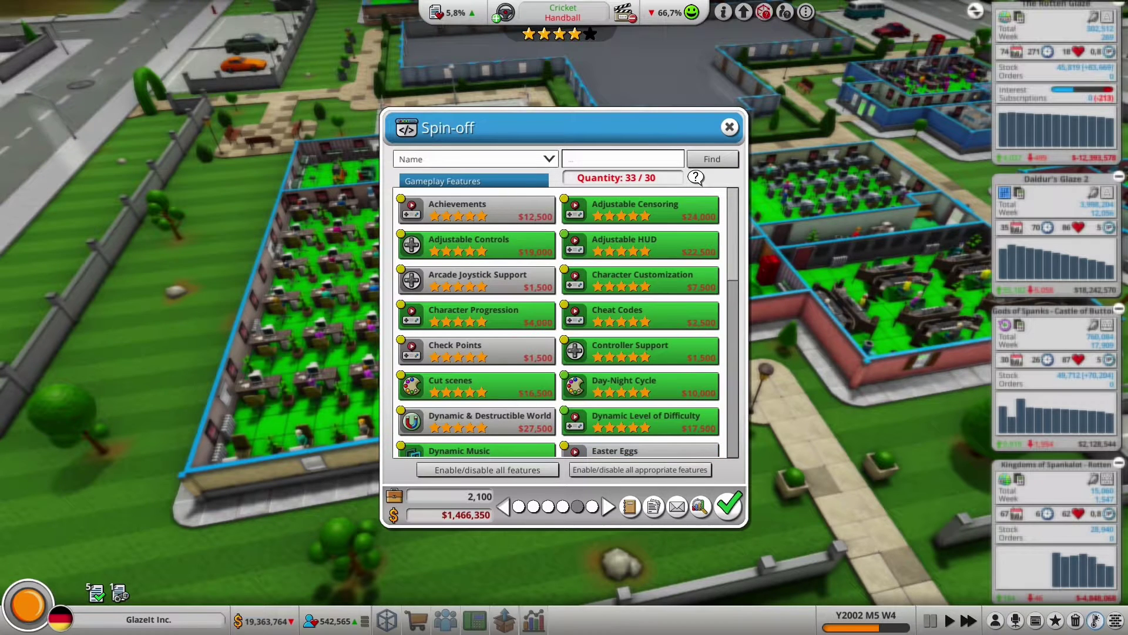
pyautogui.click(640, 351)
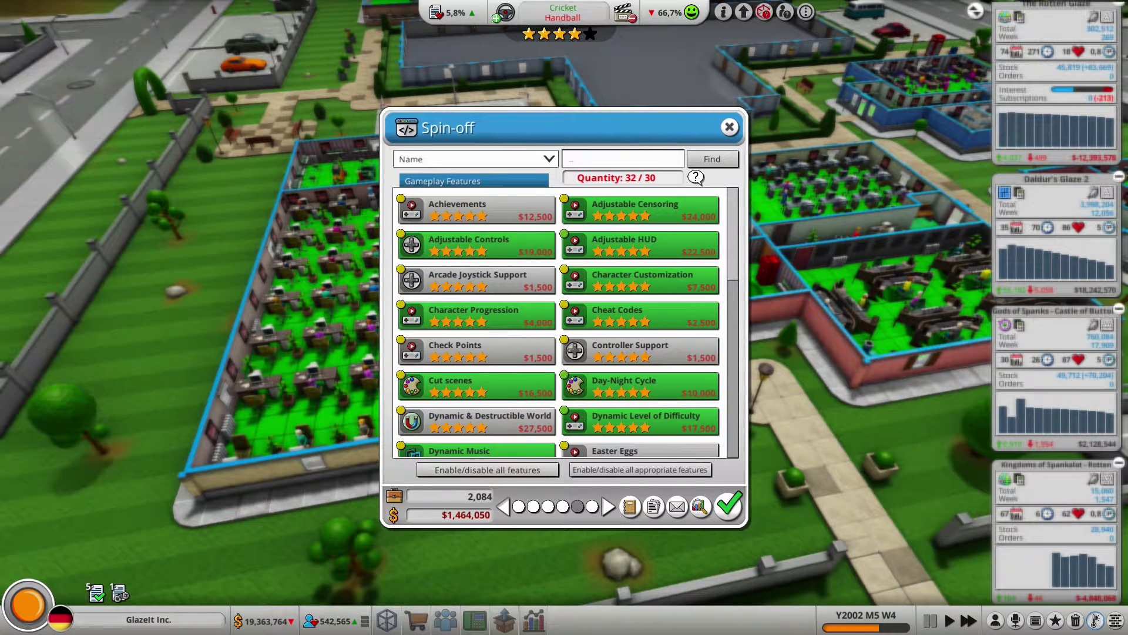
pyautogui.scroll(-1, 564, 318)
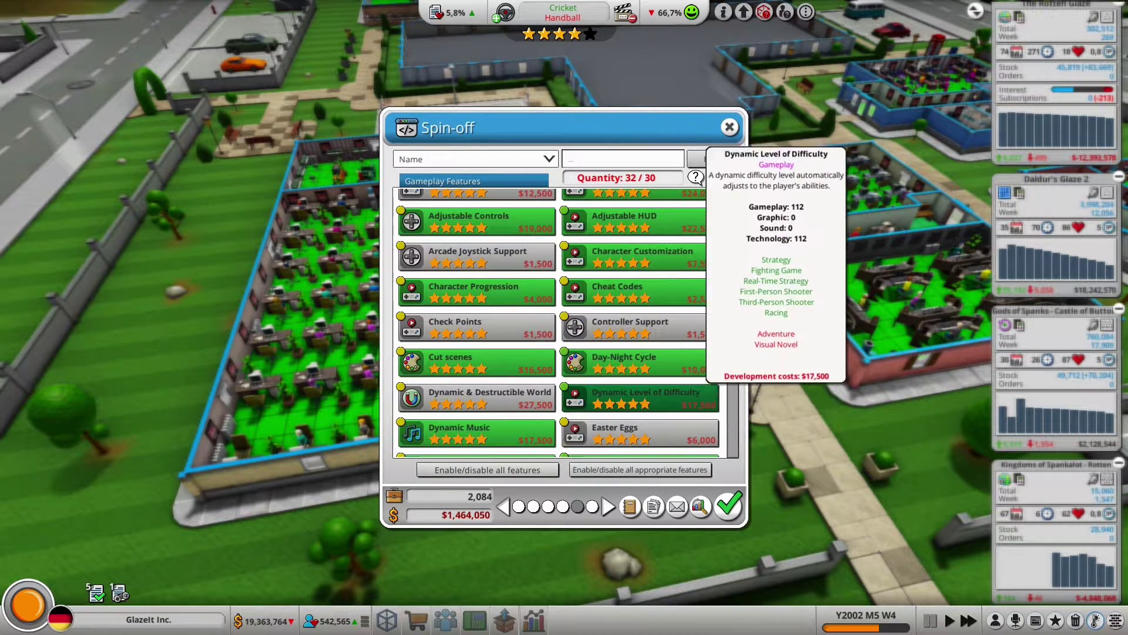
pyautogui.click(640, 257)
pyautogui.scroll(-3, 640, 387)
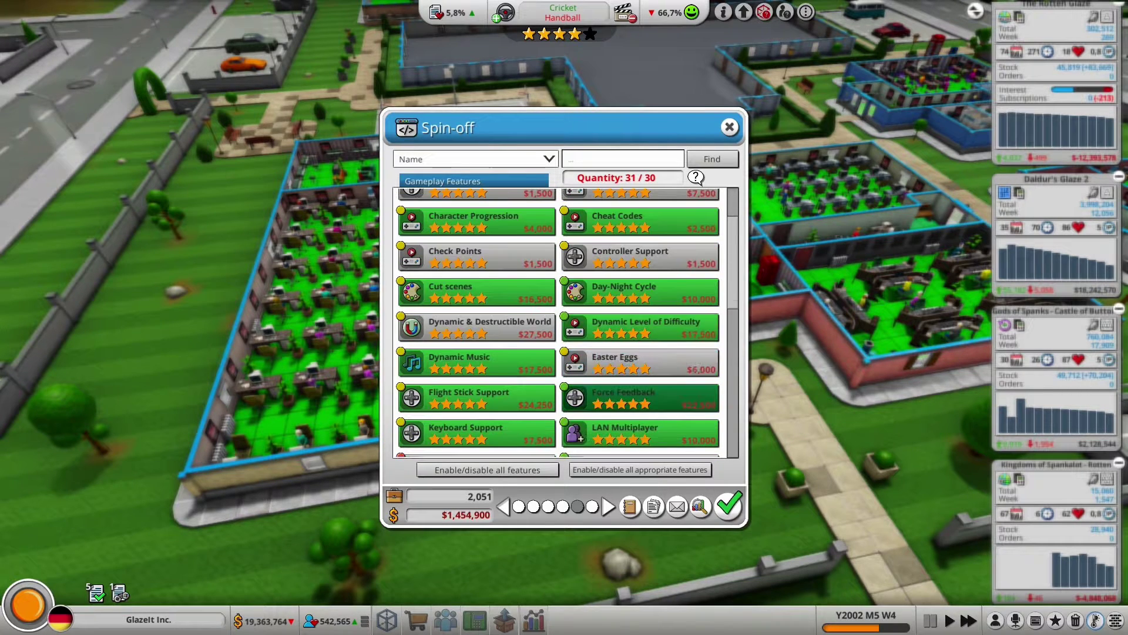
pyautogui.scroll(-2, 640, 386)
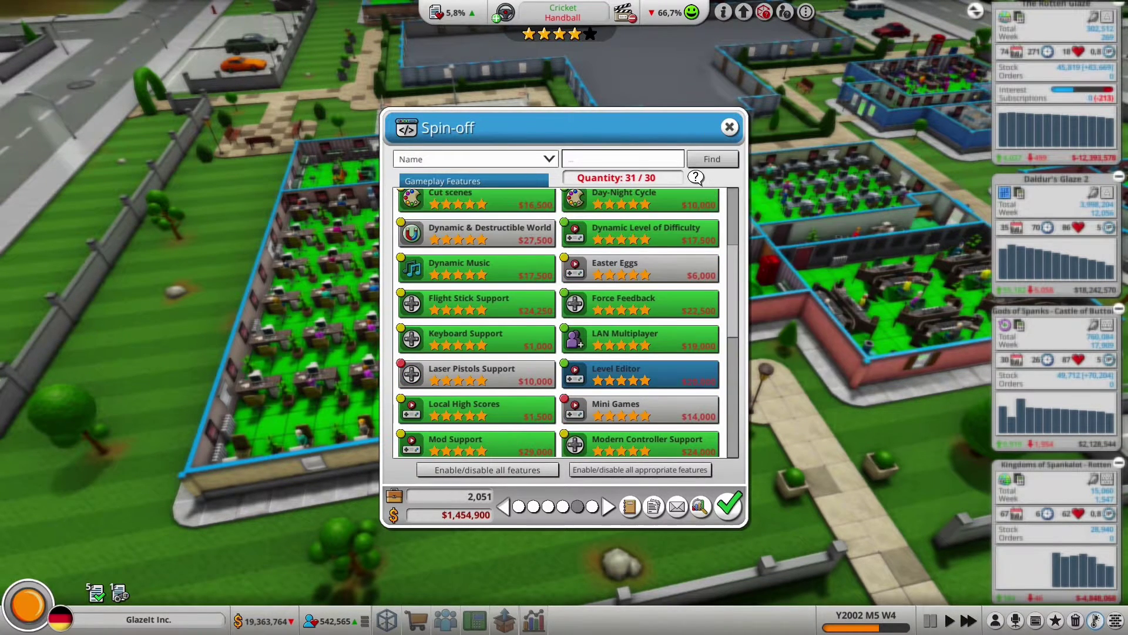
pyautogui.scroll(-3, 640, 386)
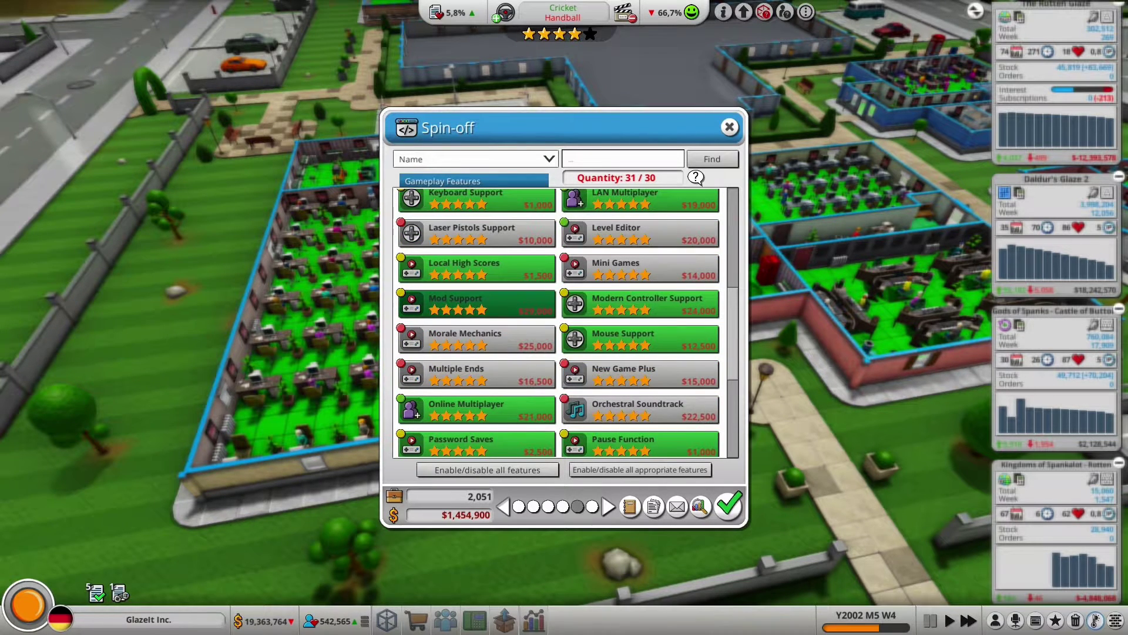
pyautogui.click(477, 268)
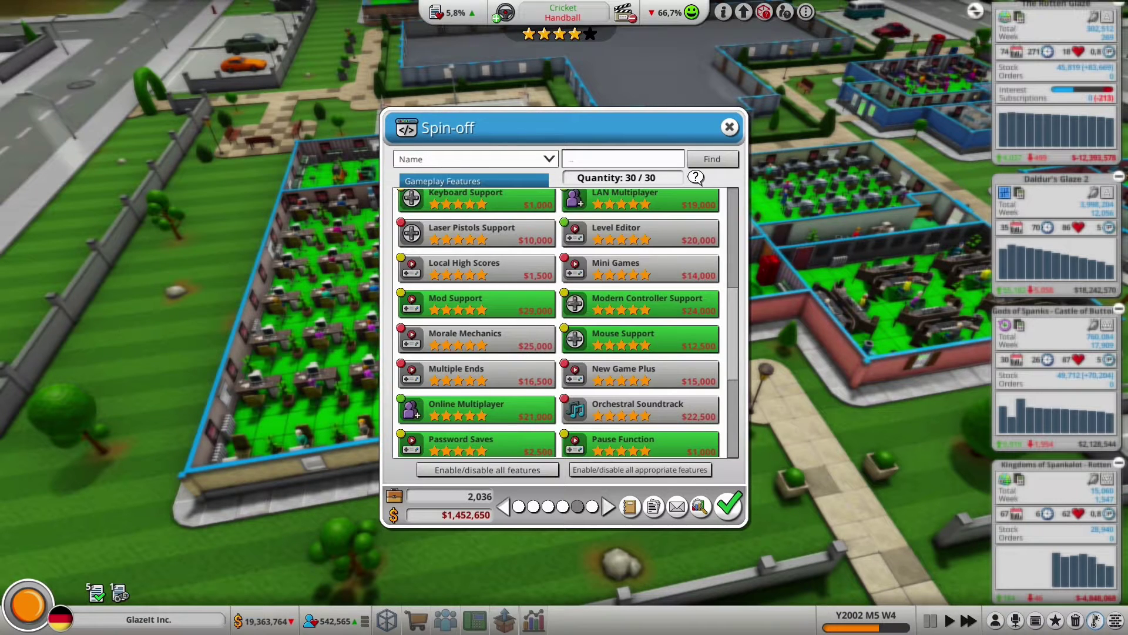
pyautogui.click(608, 505)
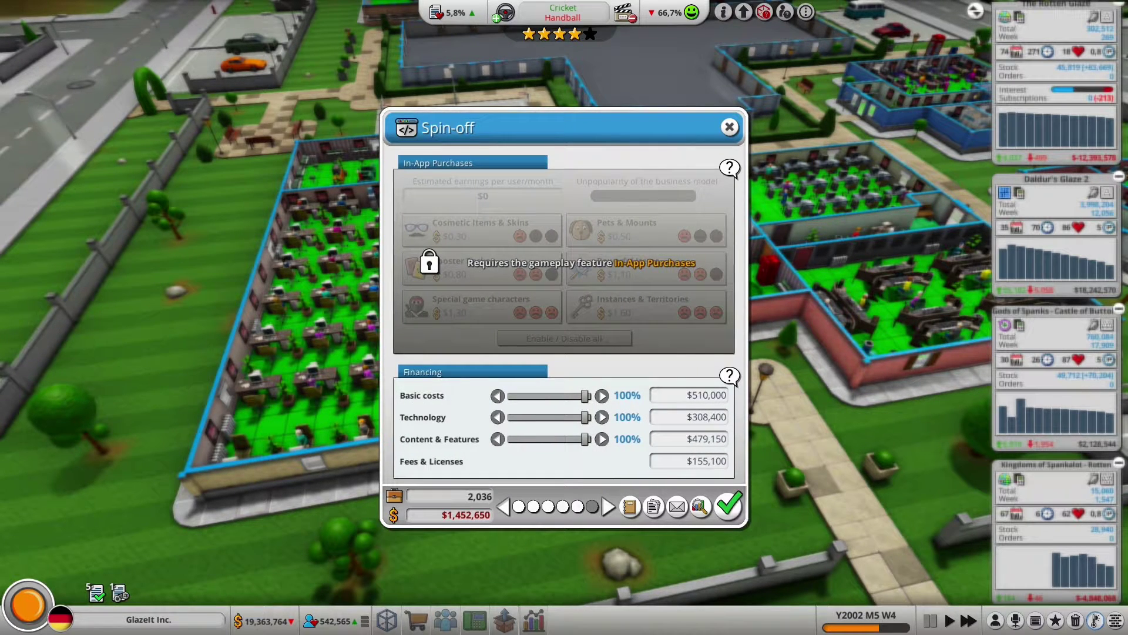
# Step: Page back through the wizard to the spin-off's basic details
pyautogui.click(504, 505)
pyautogui.click(503, 505)
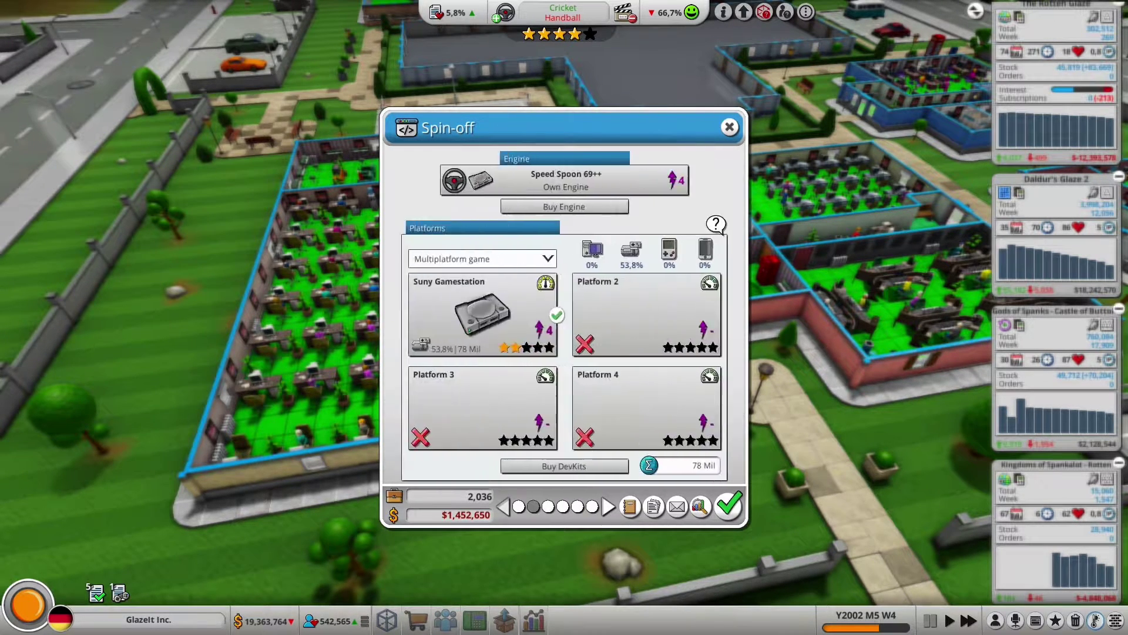
pyautogui.click(519, 505)
pyautogui.click(520, 505)
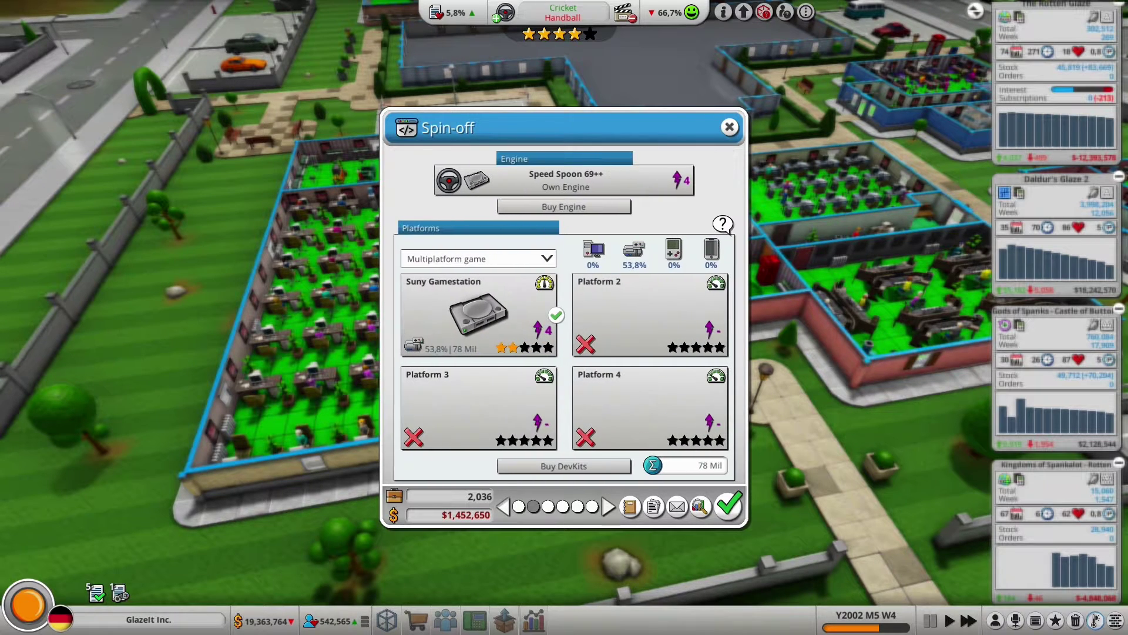
pyautogui.click(503, 506)
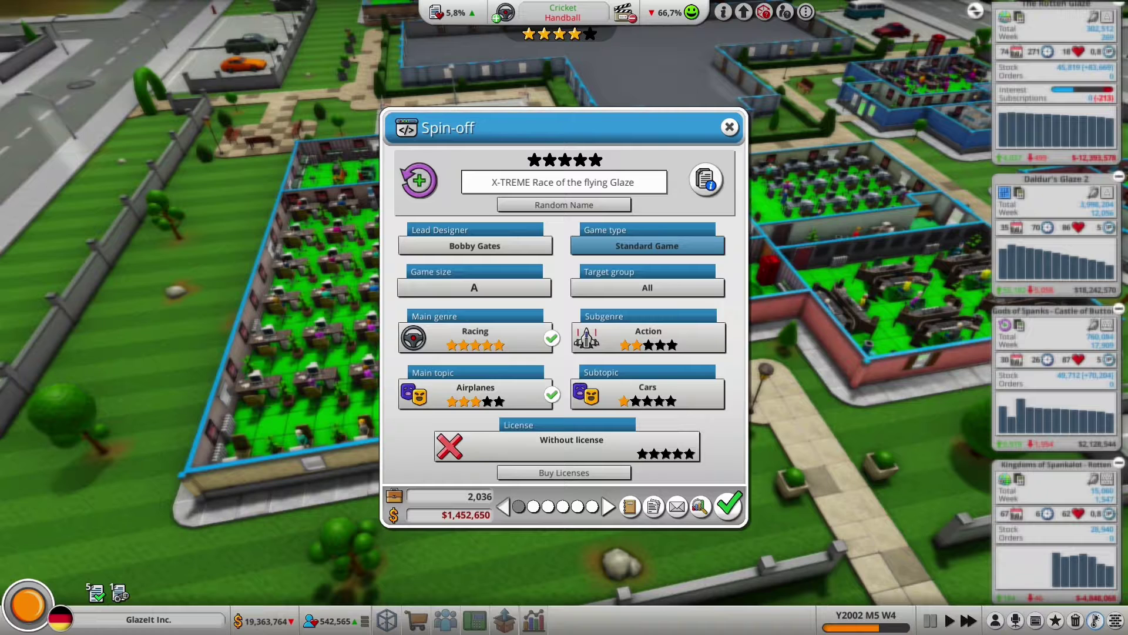
# Step: Keep Standard Game as the game type and advance toward the final page
pyautogui.click(647, 245)
pyautogui.click(563, 275)
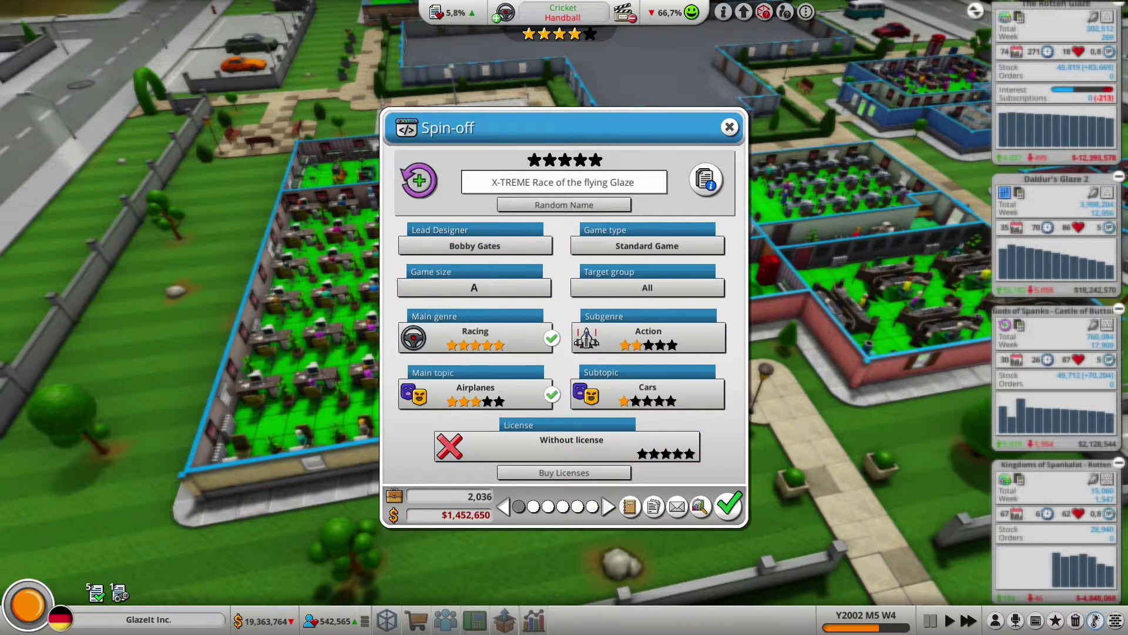
pyautogui.click(609, 505)
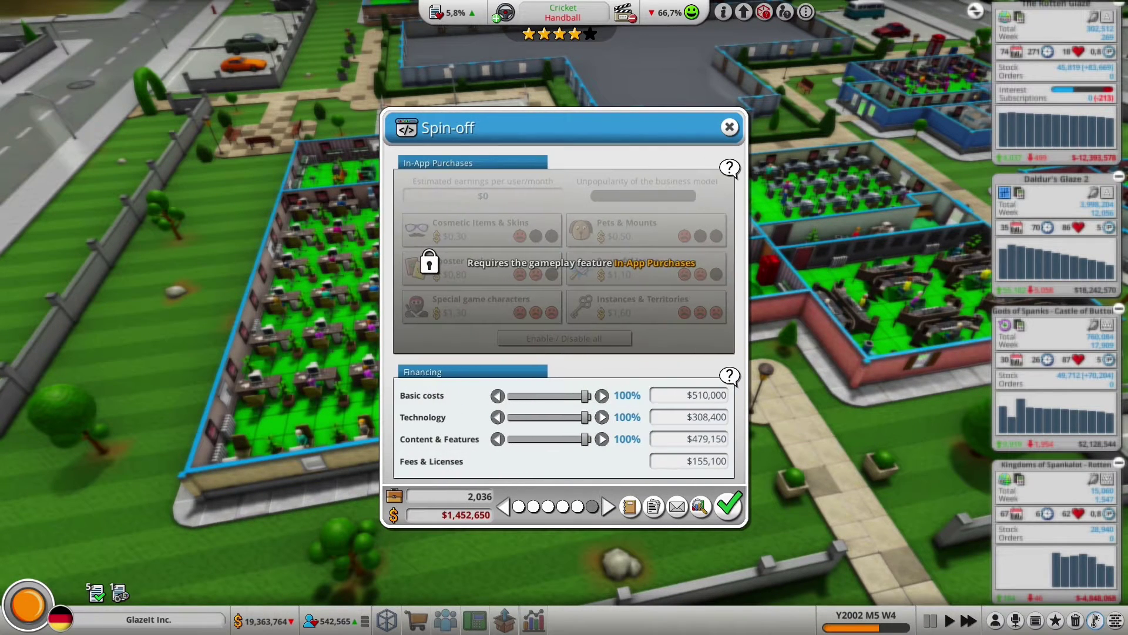
# Step: Start the spin-off's development and dismiss the announcement popup
pyautogui.click(728, 505)
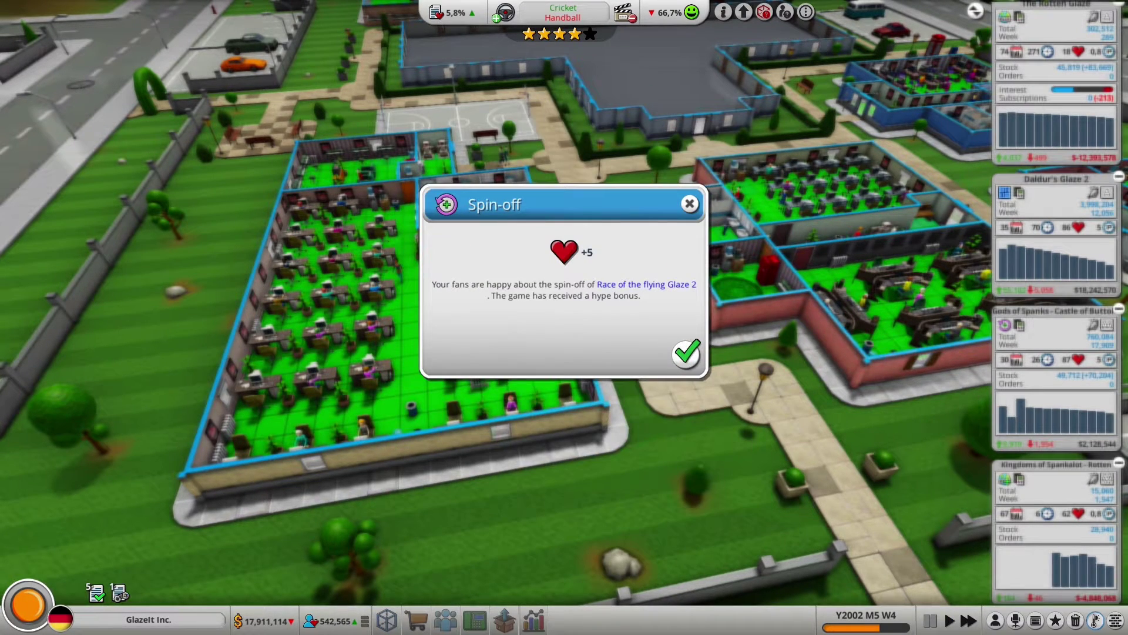
pyautogui.click(688, 353)
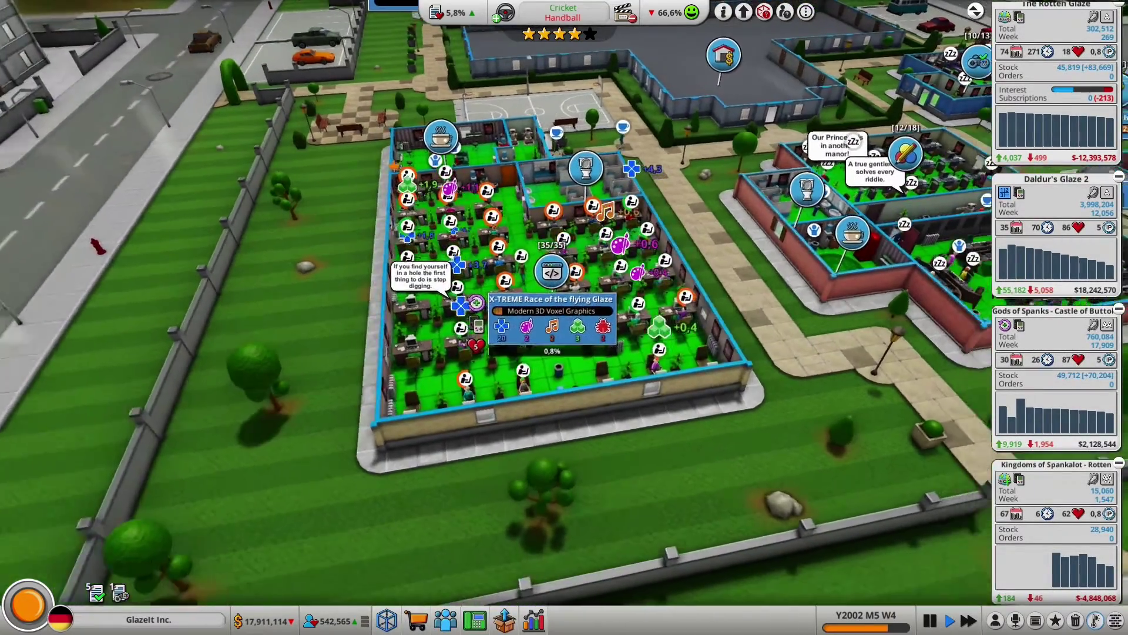
pyautogui.scroll(2, 564, 317)
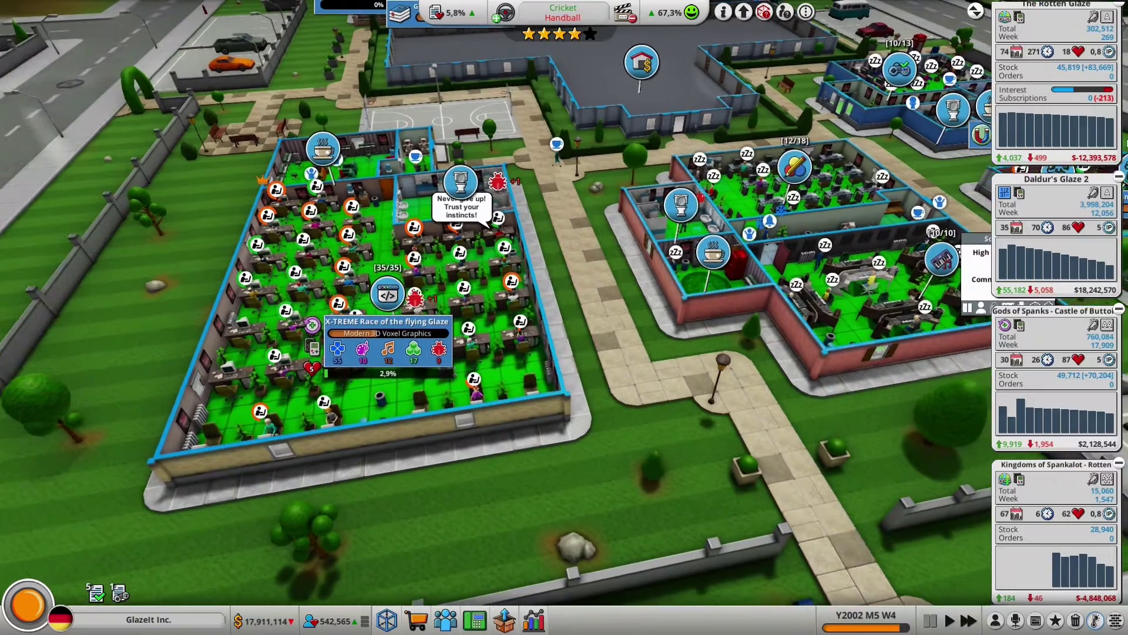
pyautogui.scroll(-2, 565, 317)
# Step: Order the Sound Studio to work on the game with all six sound options enabled
pyautogui.click(919, 253)
pyautogui.click(482, 303)
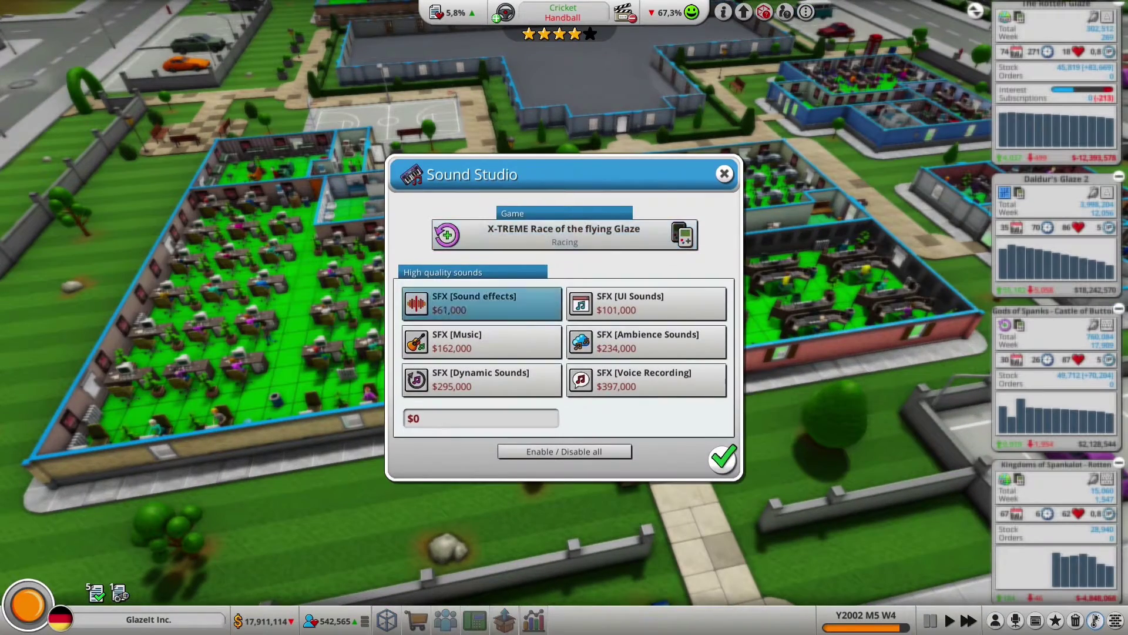
pyautogui.click(481, 341)
pyautogui.click(482, 379)
pyautogui.click(646, 304)
pyautogui.click(646, 341)
pyautogui.click(646, 379)
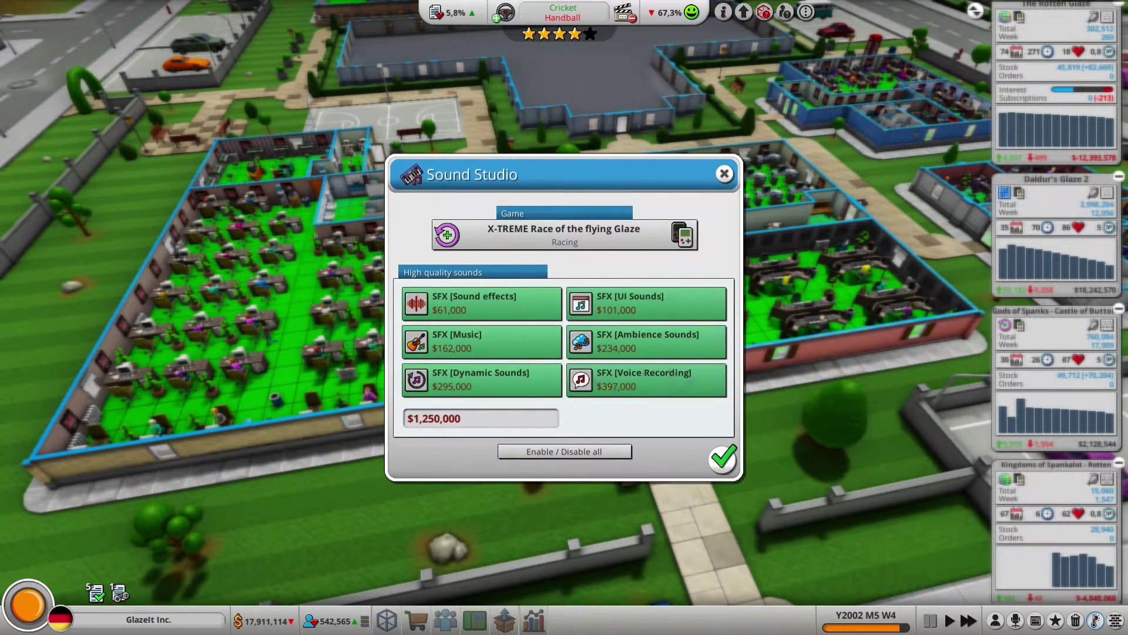
pyautogui.click(723, 457)
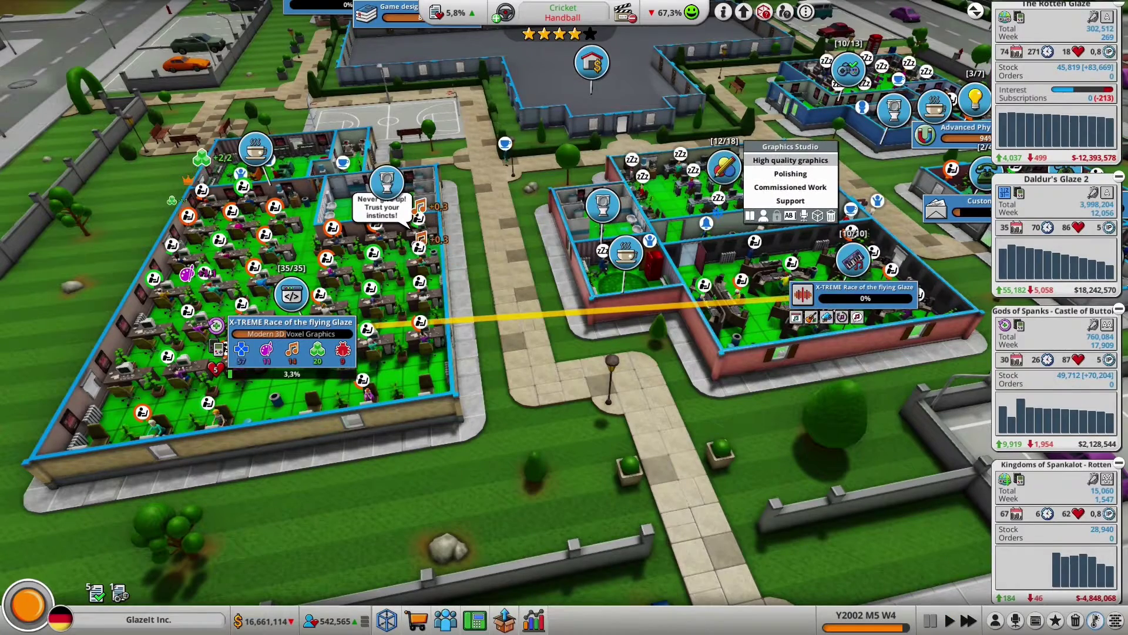
# Step: Order the Graphics Studio to work on the game with all six graphics options enabled
pyautogui.click(784, 180)
pyautogui.click(482, 304)
pyautogui.click(482, 341)
pyautogui.click(482, 379)
pyautogui.click(647, 304)
pyautogui.click(646, 342)
pyautogui.click(646, 379)
pyautogui.click(723, 458)
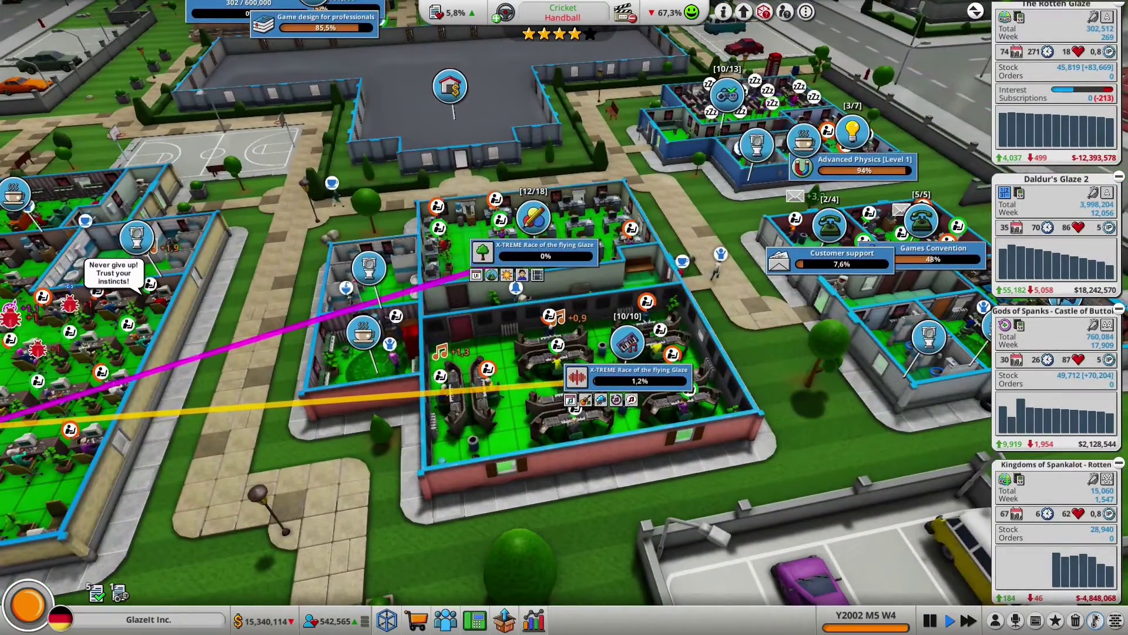
# Step: Have Quality Assurance improve the game's gameplay with every improvement option enabled
pyautogui.click(789, 106)
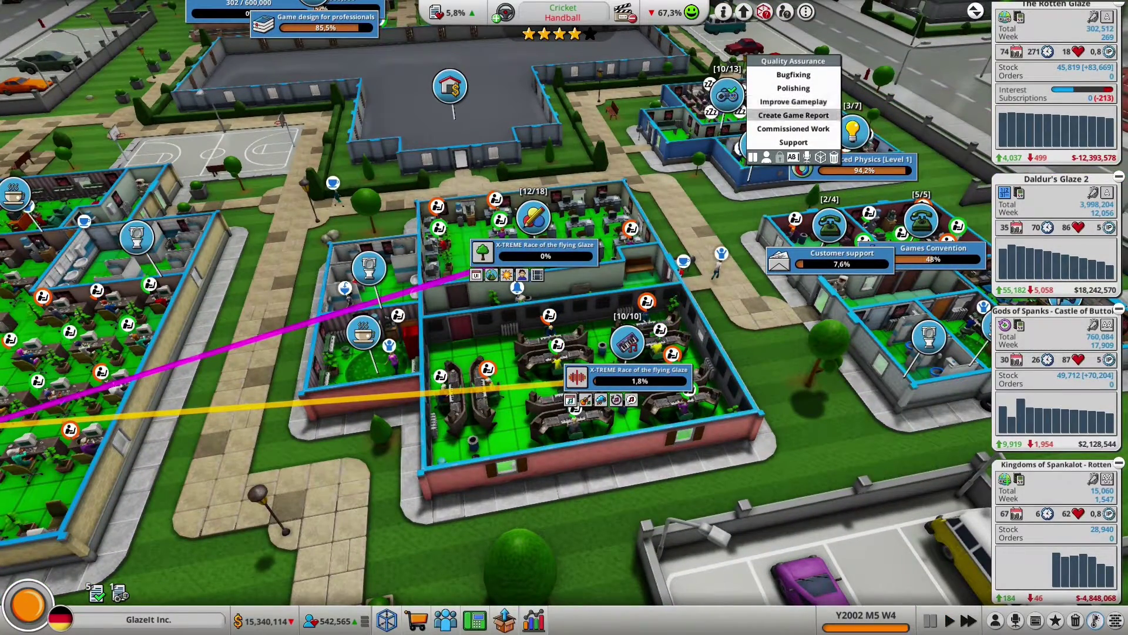
pyautogui.click(793, 102)
pyautogui.click(482, 290)
pyautogui.click(645, 290)
pyautogui.click(481, 328)
pyautogui.click(645, 328)
pyautogui.click(564, 397)
pyautogui.click(646, 366)
pyautogui.click(723, 472)
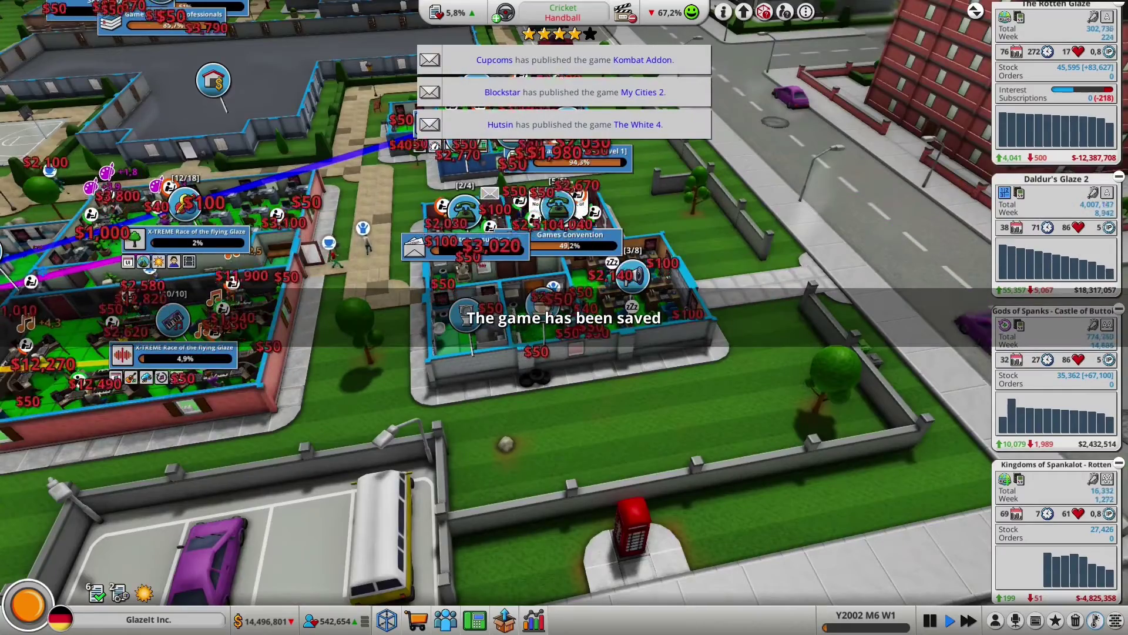
pyautogui.press('s')
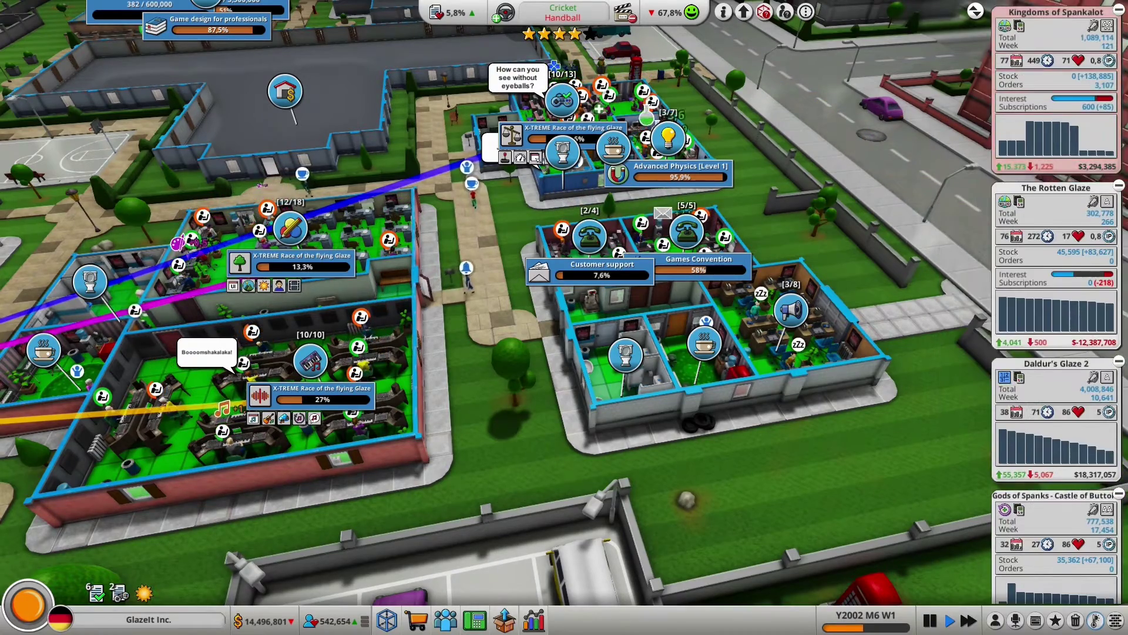
pyautogui.scroll(3, 564, 264)
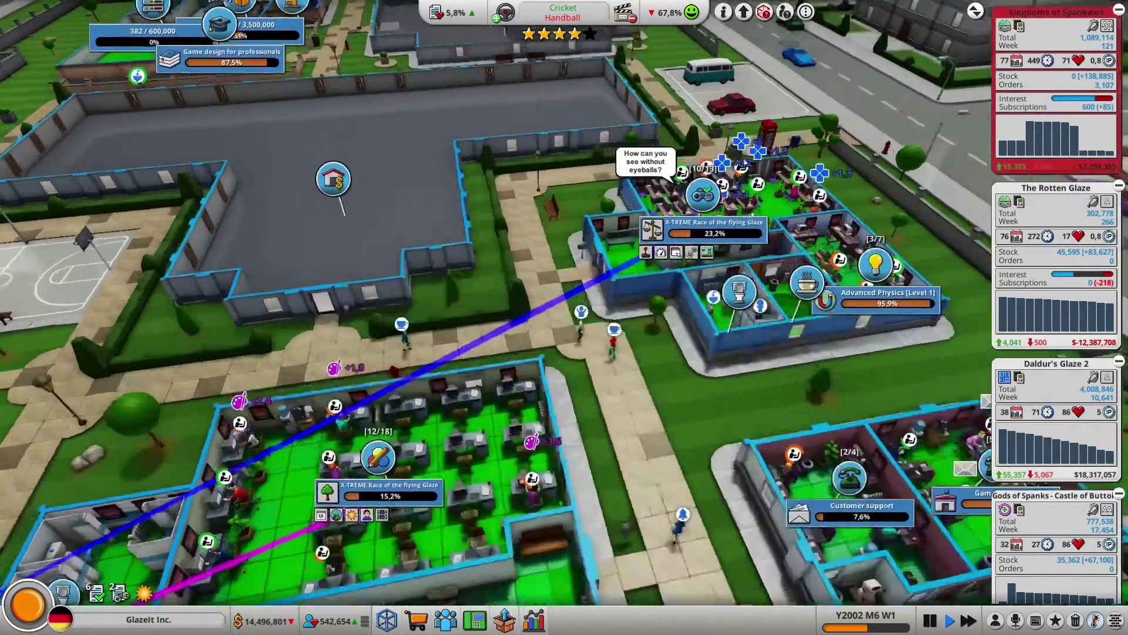
# Step: Order the production room to produce 56,000 standard editions of Kingdoms of Spankalot
pyautogui.press('w')
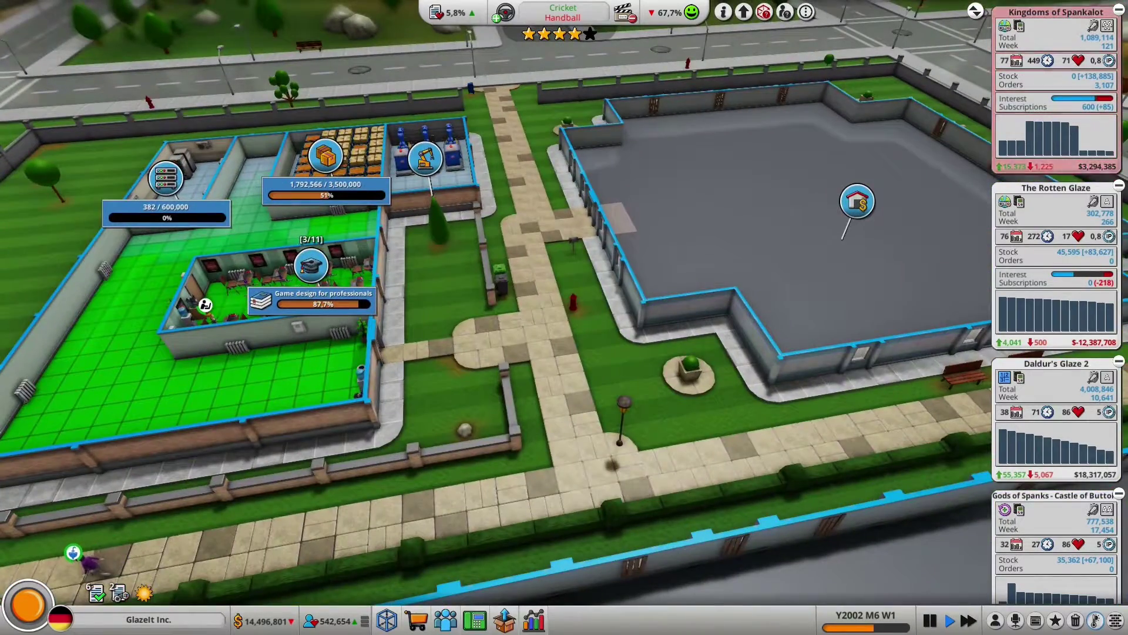
pyautogui.click(426, 161)
pyautogui.click(487, 177)
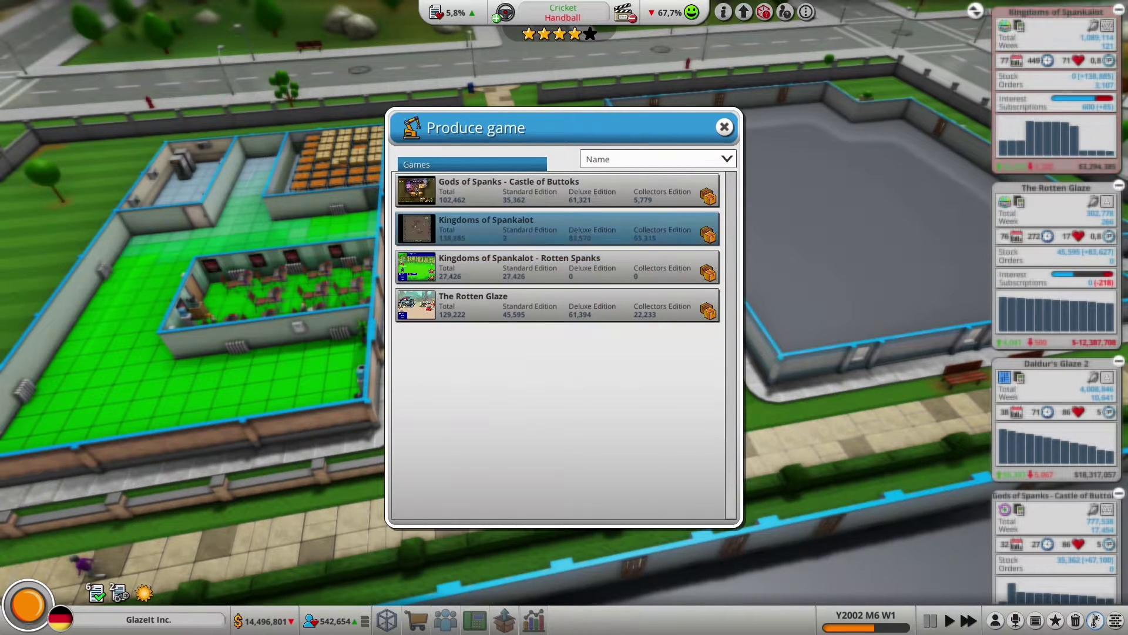
pyautogui.click(529, 229)
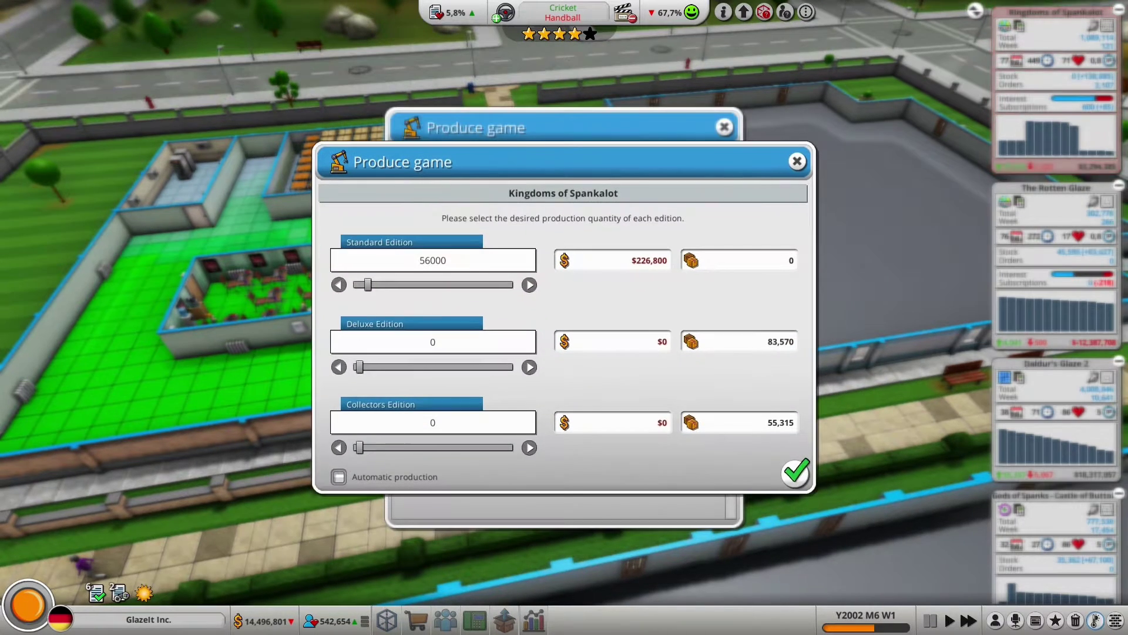
pyautogui.click(796, 473)
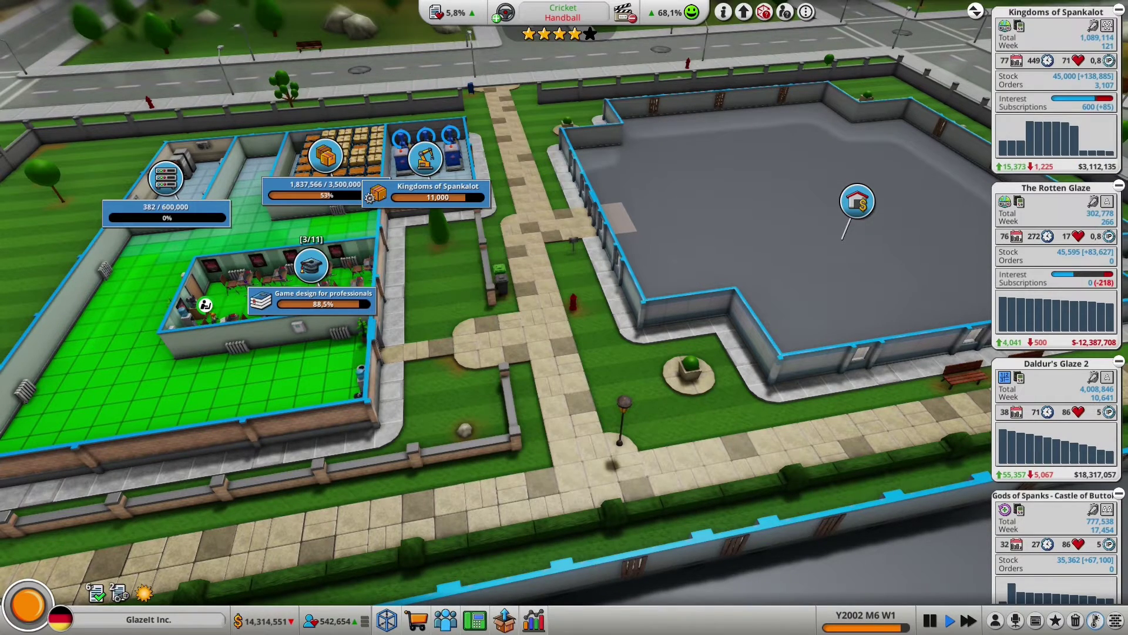
pyautogui.scroll(2, 564, 317)
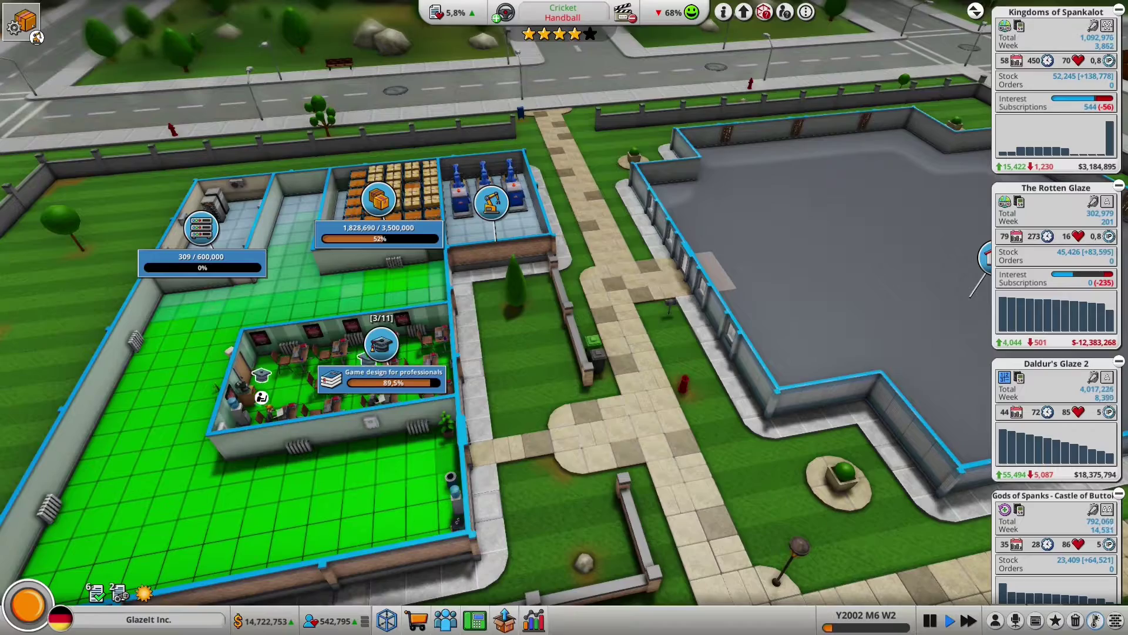
pyautogui.scroll(-2, 564, 317)
pyautogui.press('s')
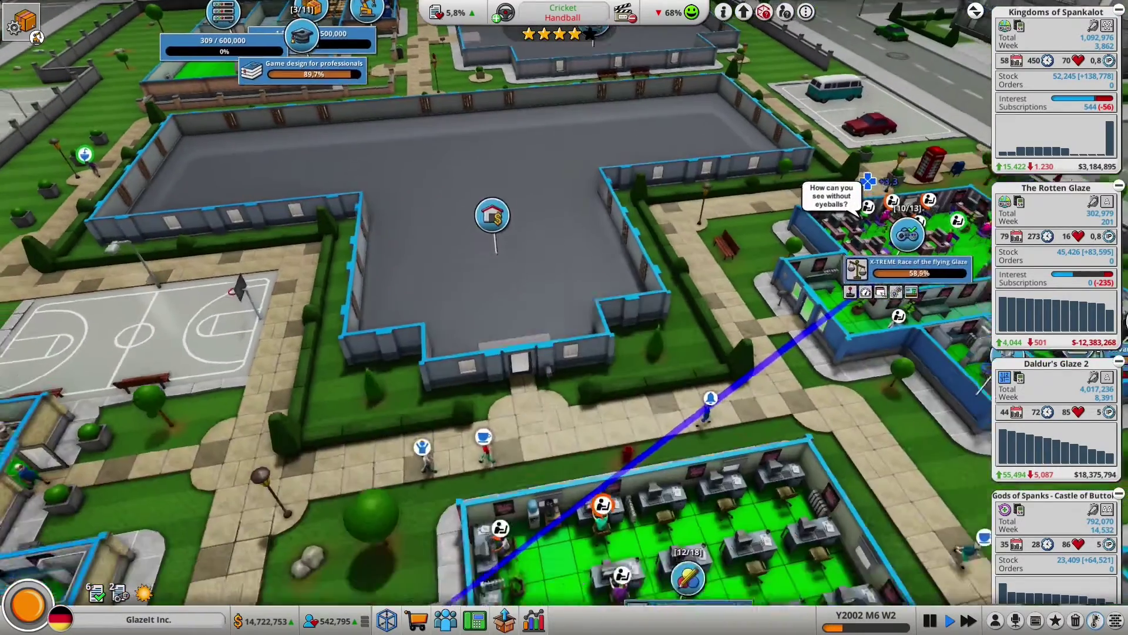
pyautogui.press('s')
pyautogui.scroll(-1, 564, 317)
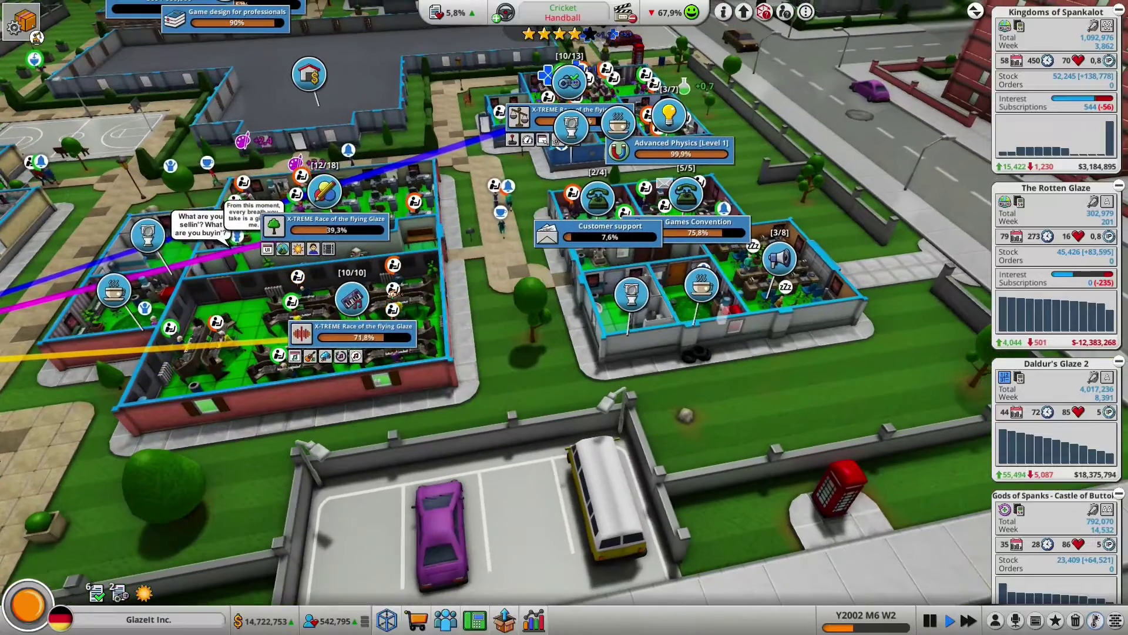
pyautogui.scroll(1, 564, 317)
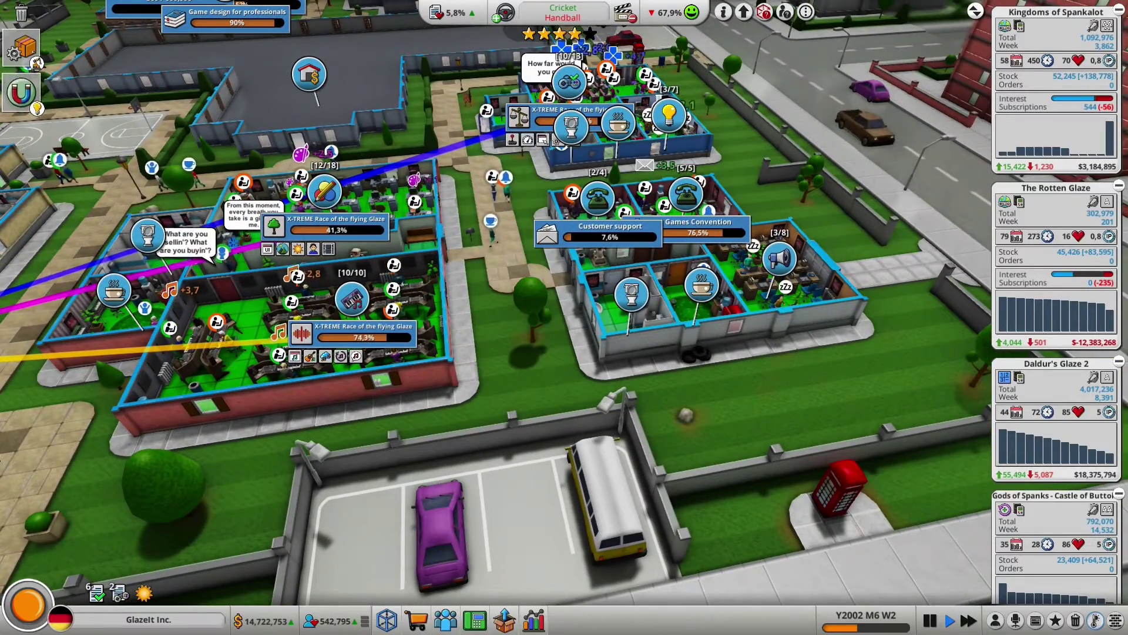
# Step: Start the research room on Modern 3D Graphics and bring the marketing room into view
pyautogui.click(657, 123)
pyautogui.click(732, 111)
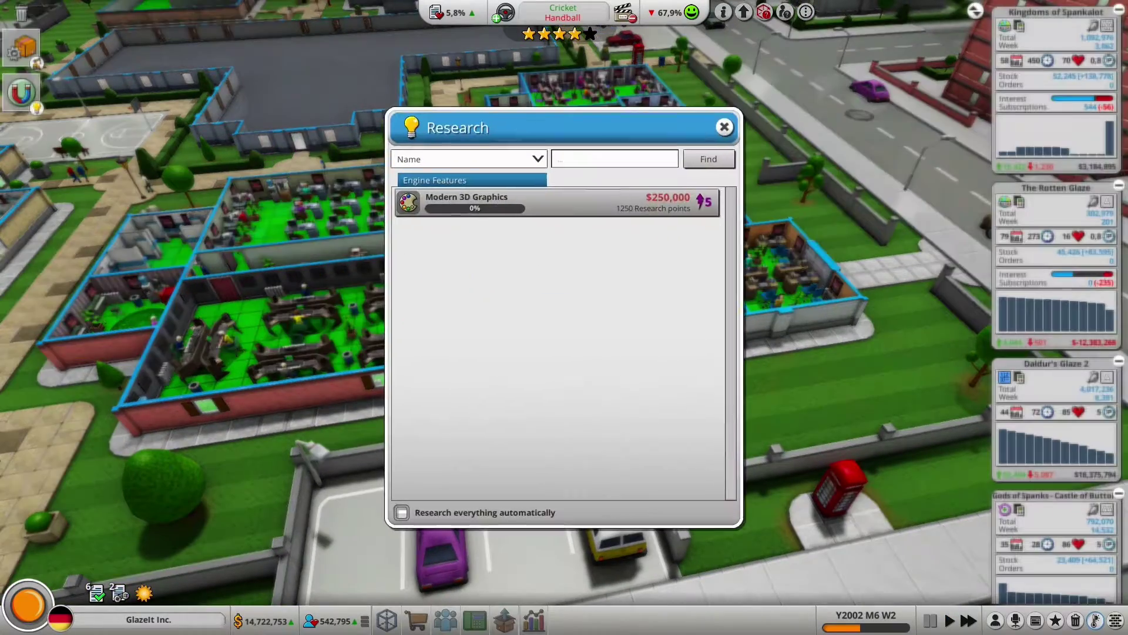
pyautogui.click(556, 202)
pyautogui.press('w')
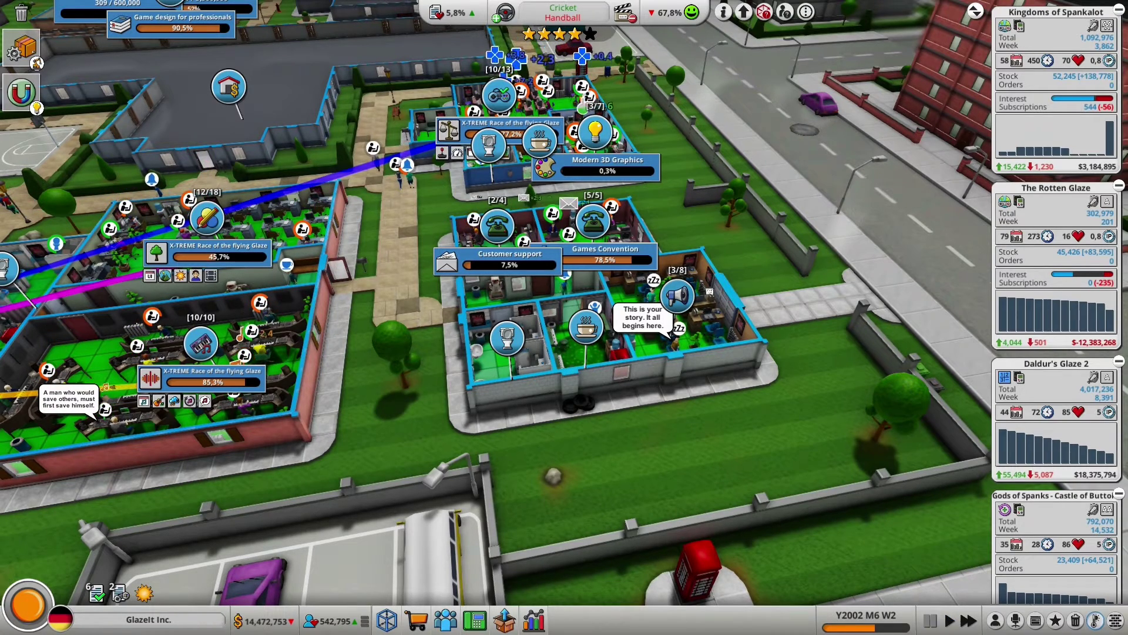
pyautogui.click(697, 273)
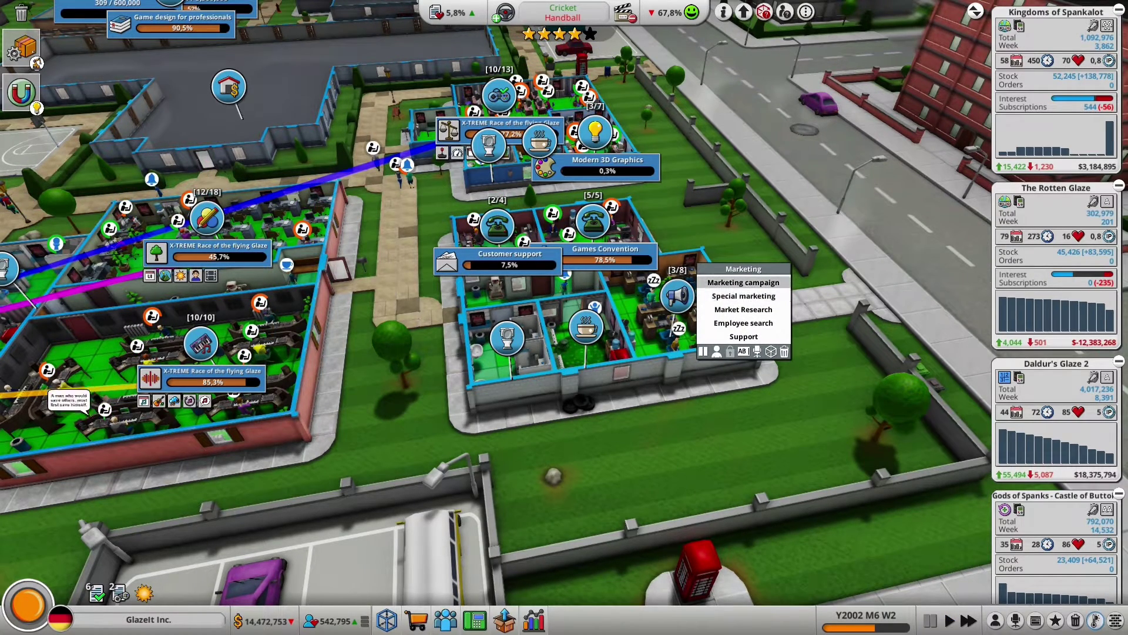
pyautogui.press('Escape')
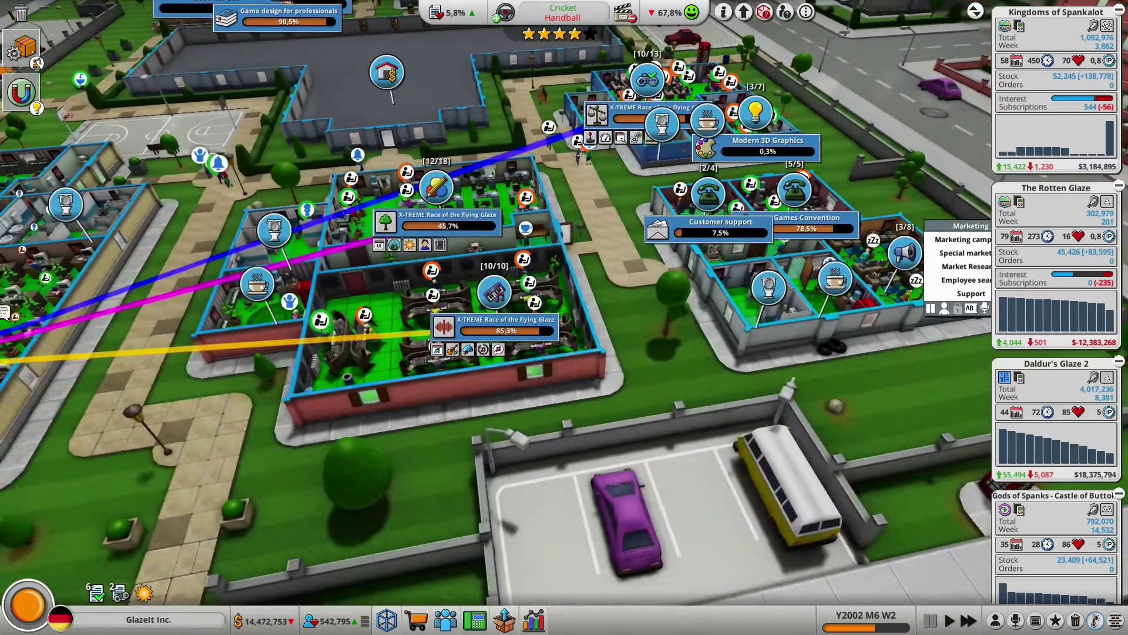
pyautogui.scroll(-3, 565, 274)
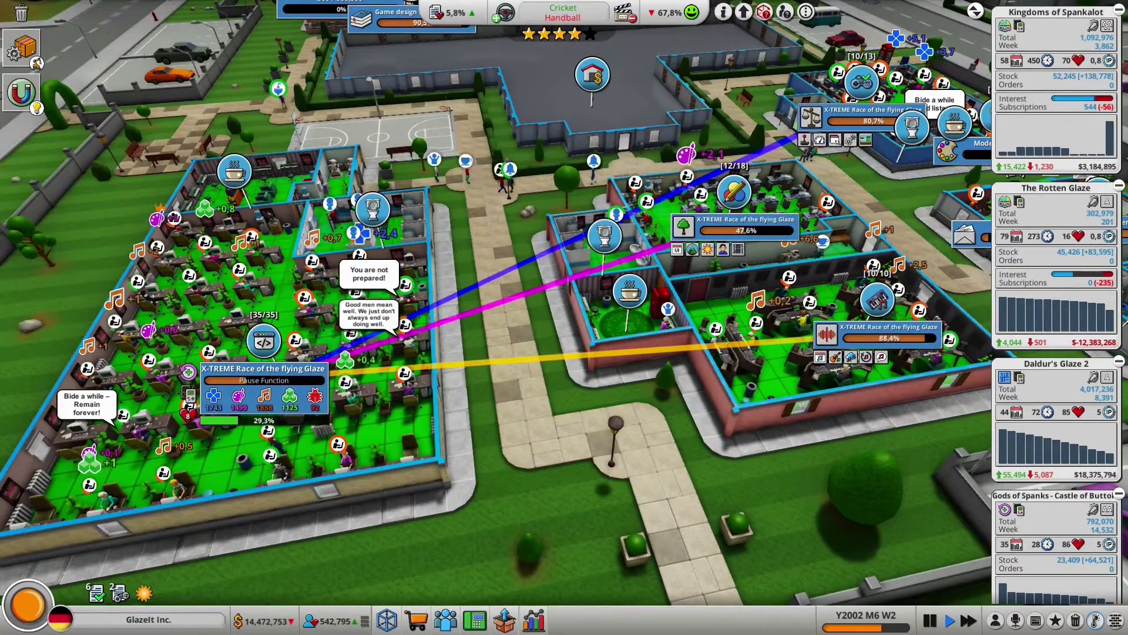
pyautogui.press('a')
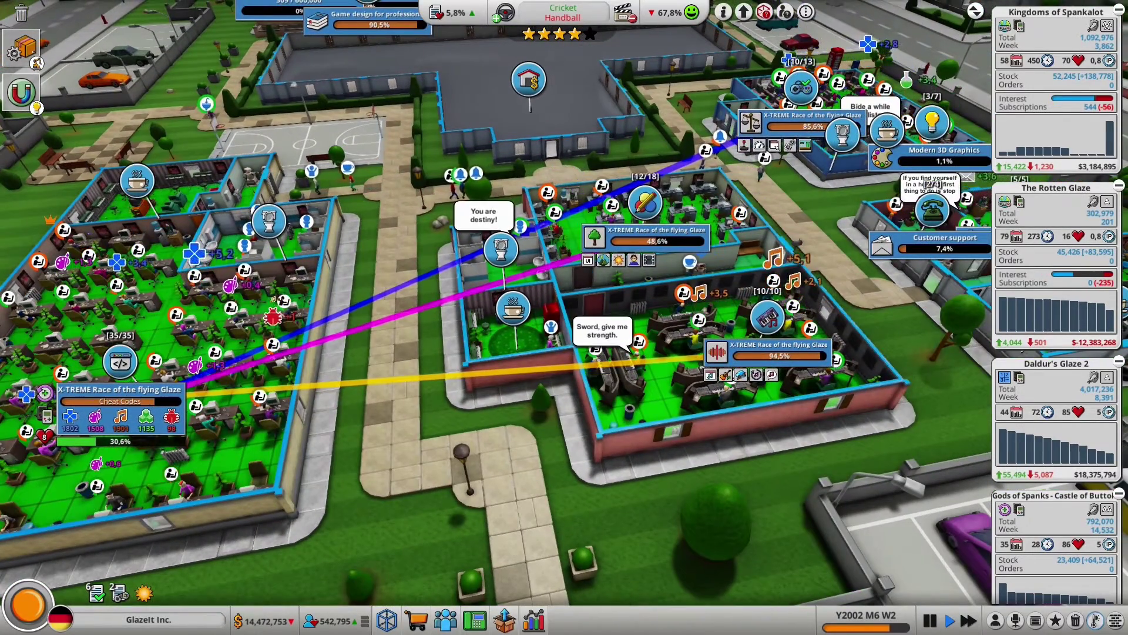
pyautogui.press('d')
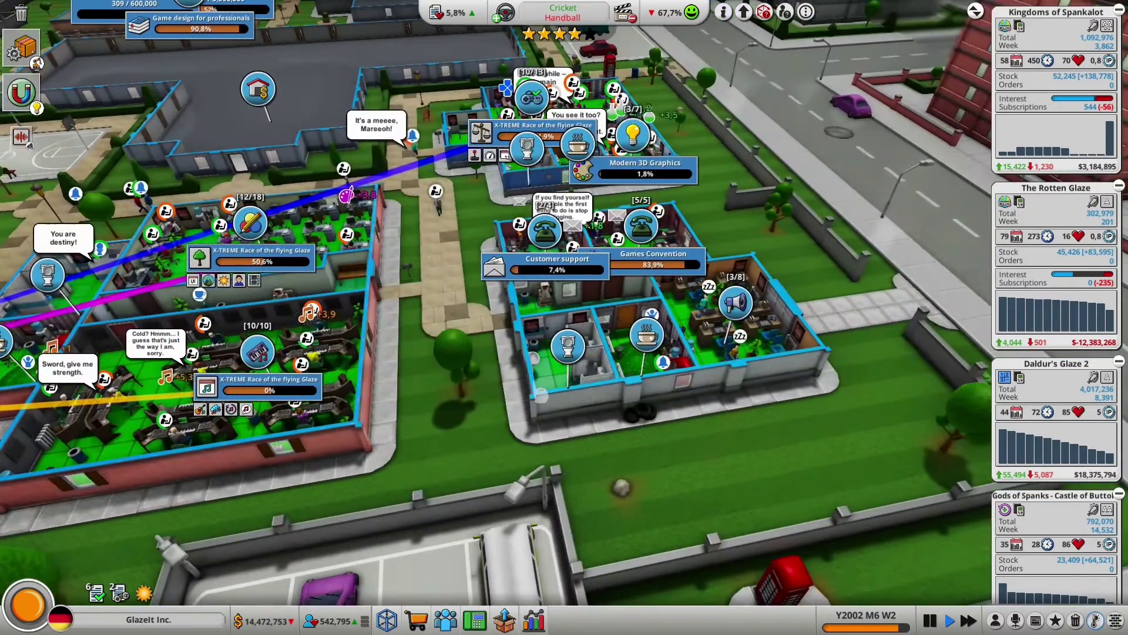
# Step: Launch an internet ad marketing campaign for X-TREME Race of the flying Glaze
pyautogui.click(737, 301)
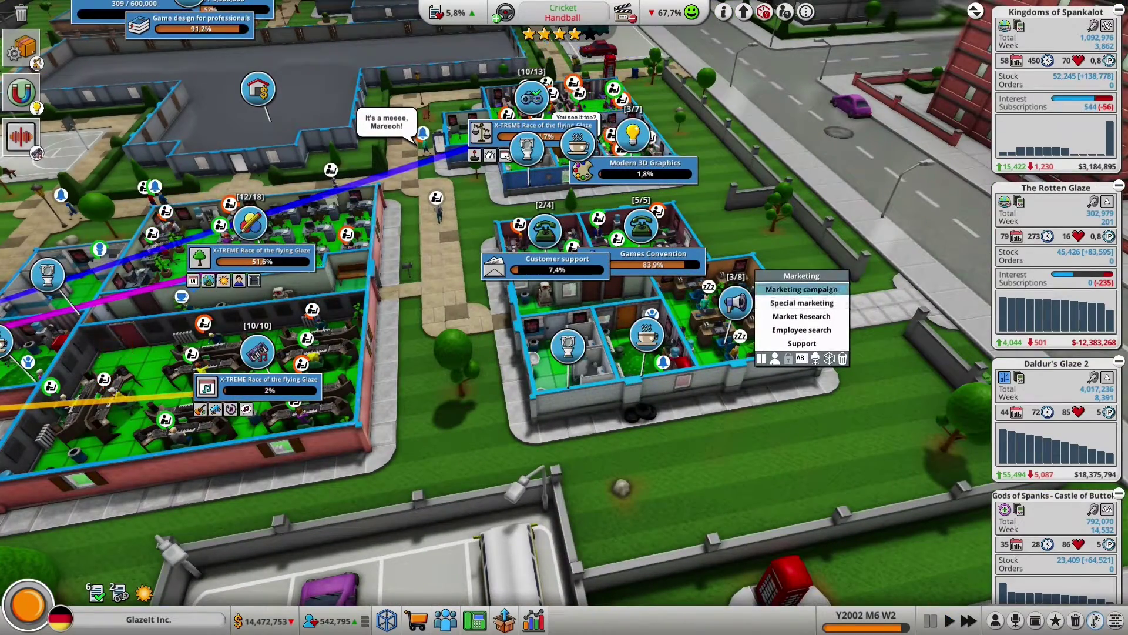
pyautogui.click(800, 289)
pyautogui.click(564, 296)
pyautogui.click(564, 239)
pyautogui.click(529, 305)
pyautogui.click(645, 329)
pyautogui.click(723, 452)
pyautogui.scroll(-3, 839, 280)
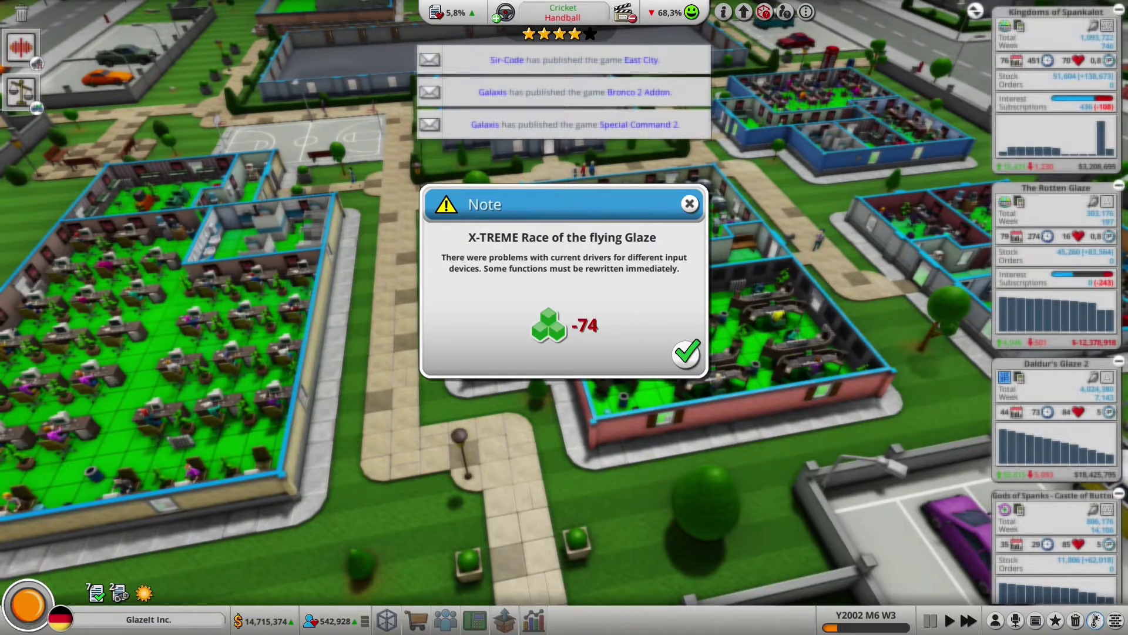
# Step: Dismiss the input driver problems note and pan across the campus
pyautogui.click(687, 354)
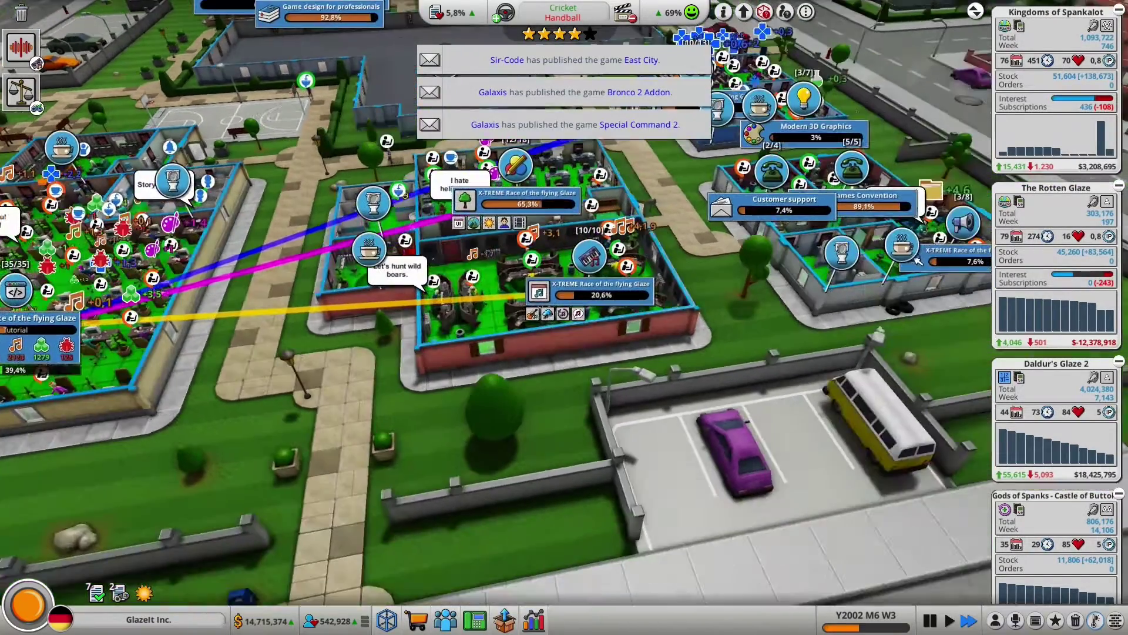
pyautogui.moveTo(565, 353); pyautogui.dragTo(441, 265)
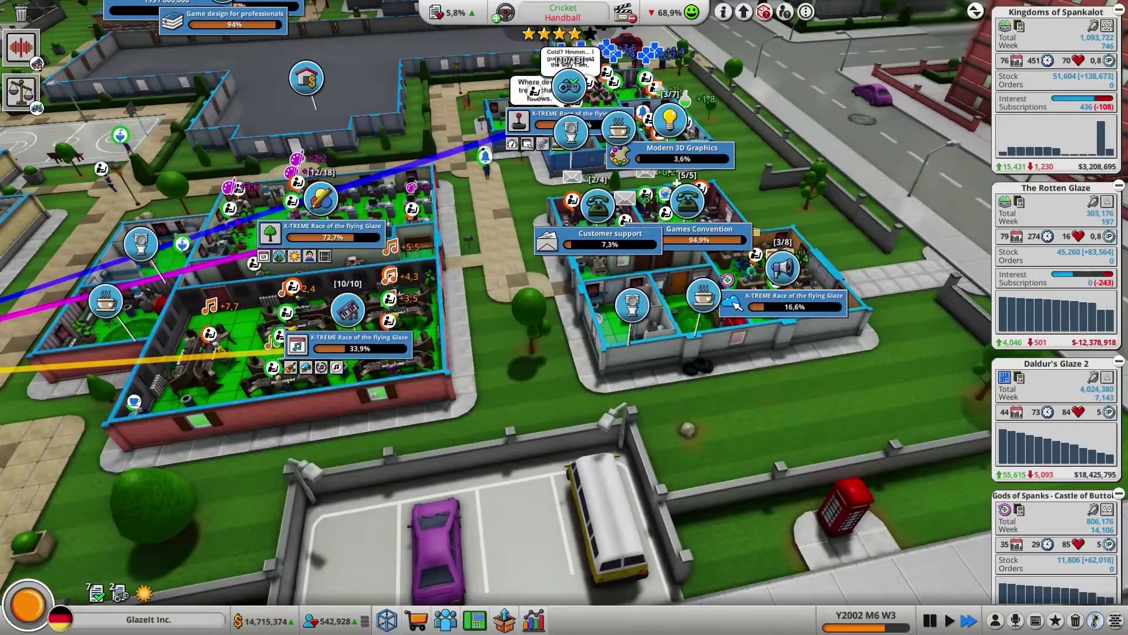
pyautogui.scroll(3, 564, 318)
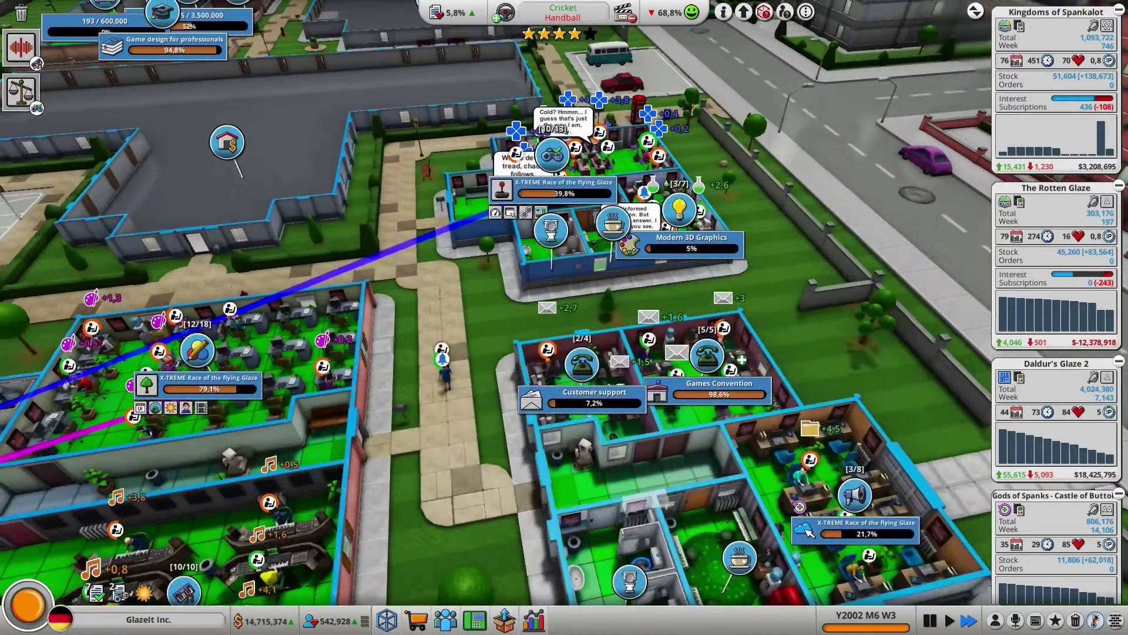